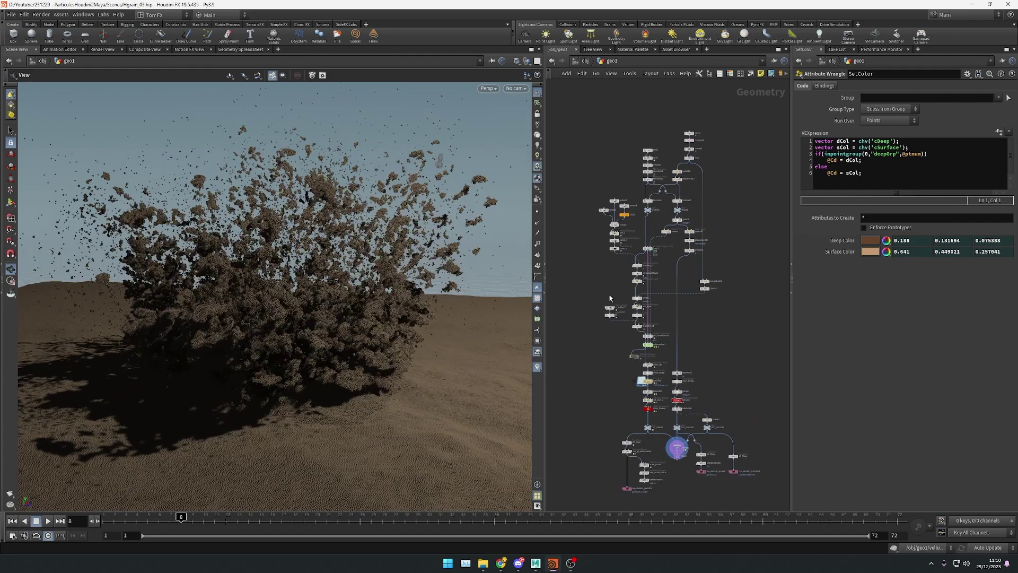
Step: Display the grainSim file cache and scrub the timeline to frame 47 to preview the cached simulation
scroll(610, 302, "up", 4)
middle_click_drag(609, 305, 603, 224)
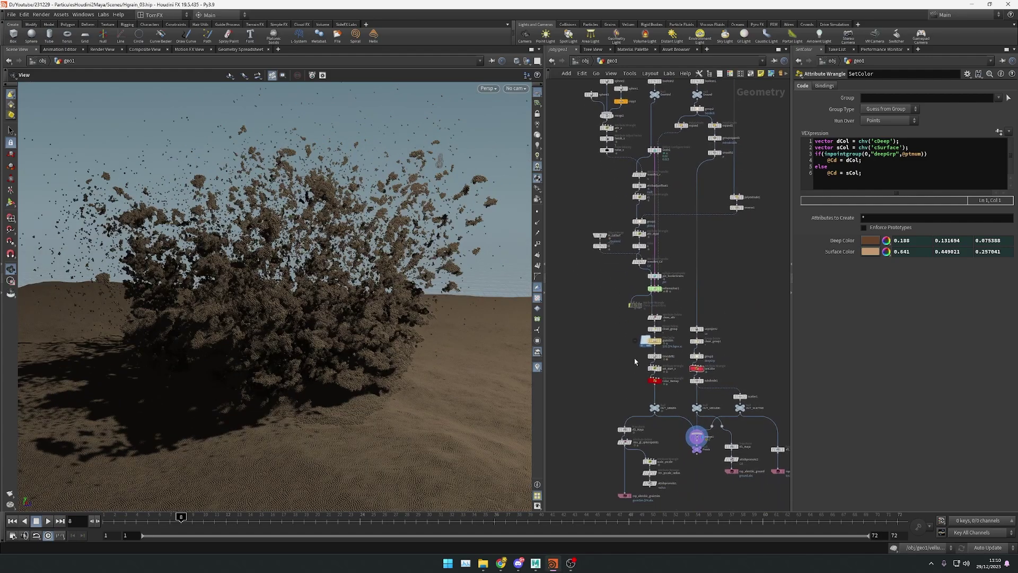
scroll(665, 349, "up", 2)
left_click(659, 341)
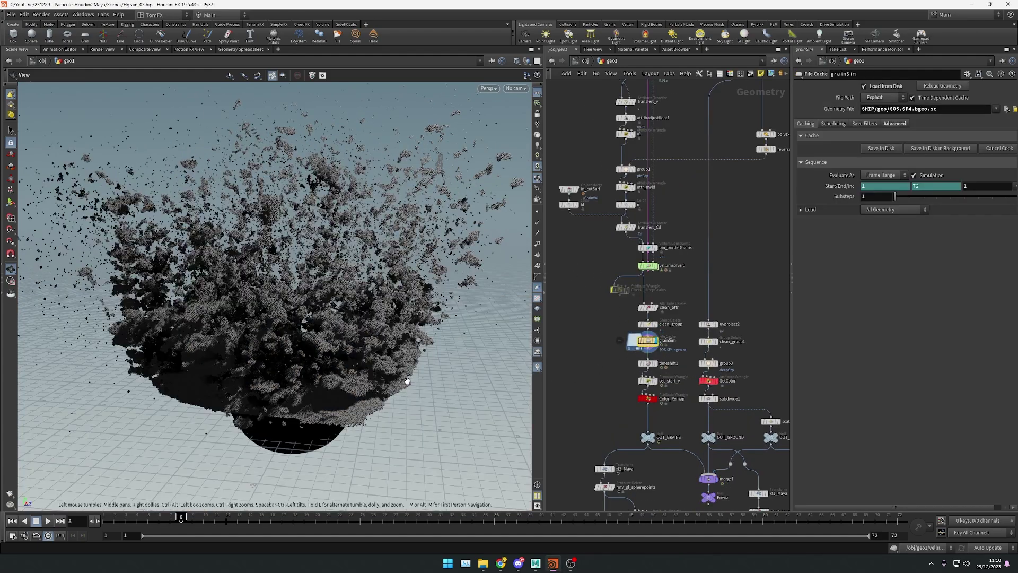
left_click_drag(411, 347, 307, 360)
left_click_drag(160, 522, 617, 521)
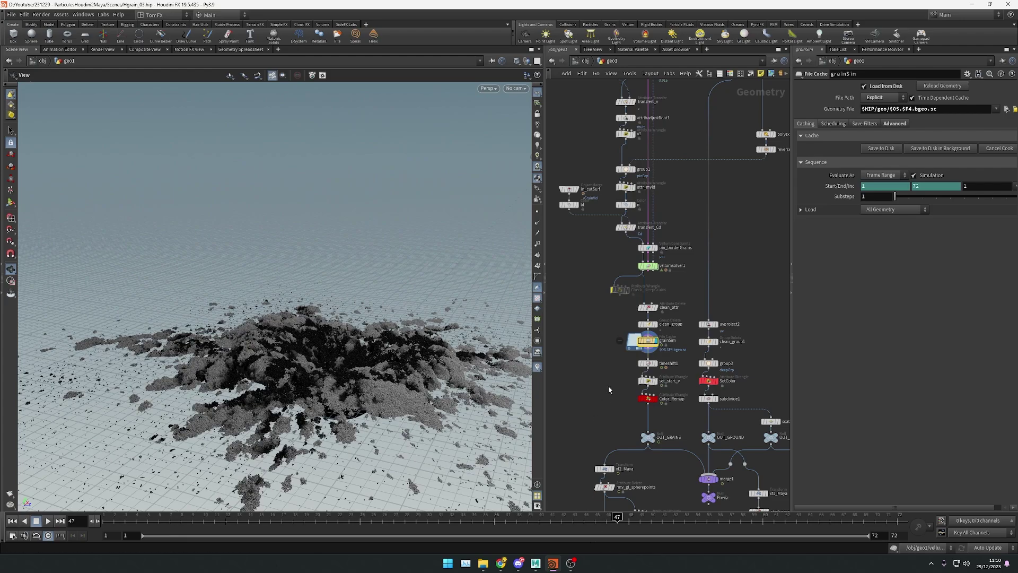
Step: Display the OUT_GRAINS null and inspect the coloured grains while scrubbing between the early and late frames
middle_click_drag(609, 390, 570, 371)
scroll(599, 287, "up", 2)
left_click(626, 438)
left_click_drag(447, 367, 354, 359)
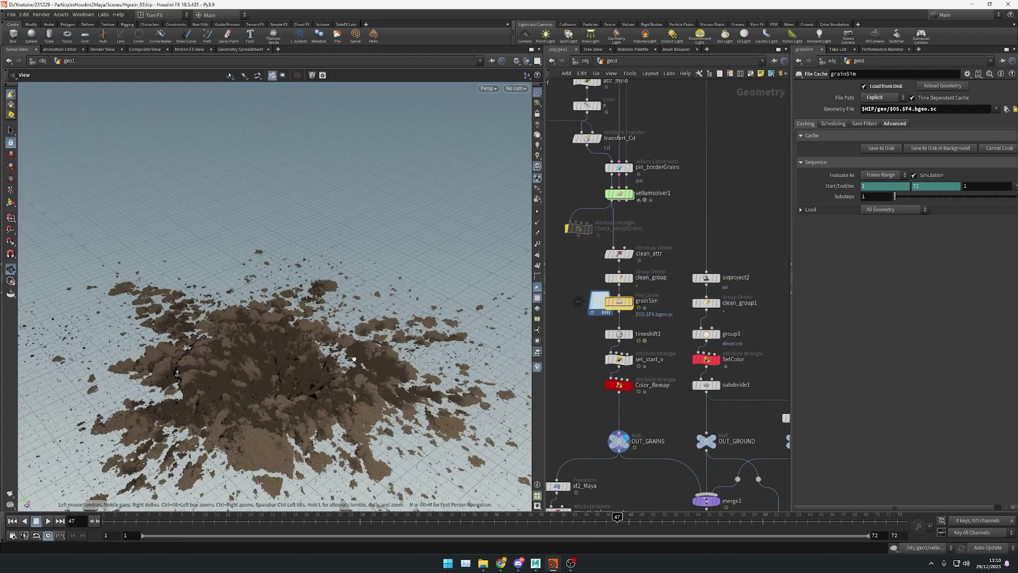
scroll(288, 336, "up", 3)
left_click_drag(517, 519, 114, 537)
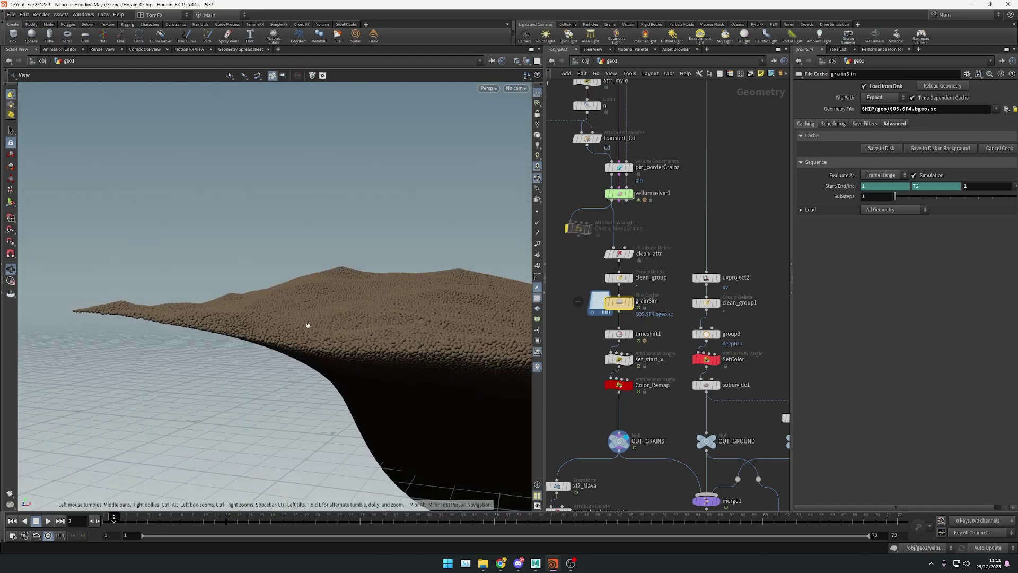
left_click_drag(307, 325, 378, 300)
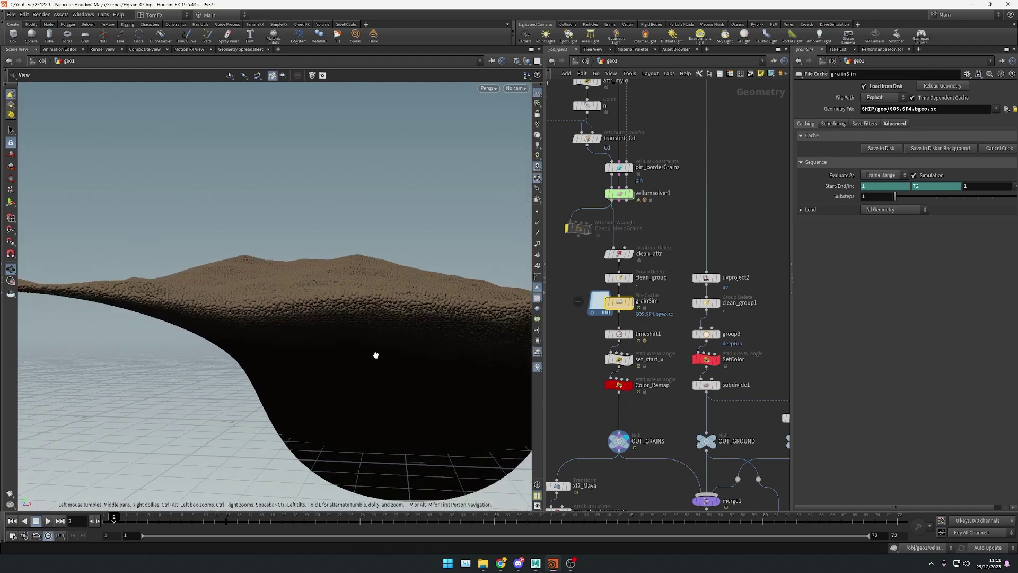
left_click_drag(377, 355, 284, 439)
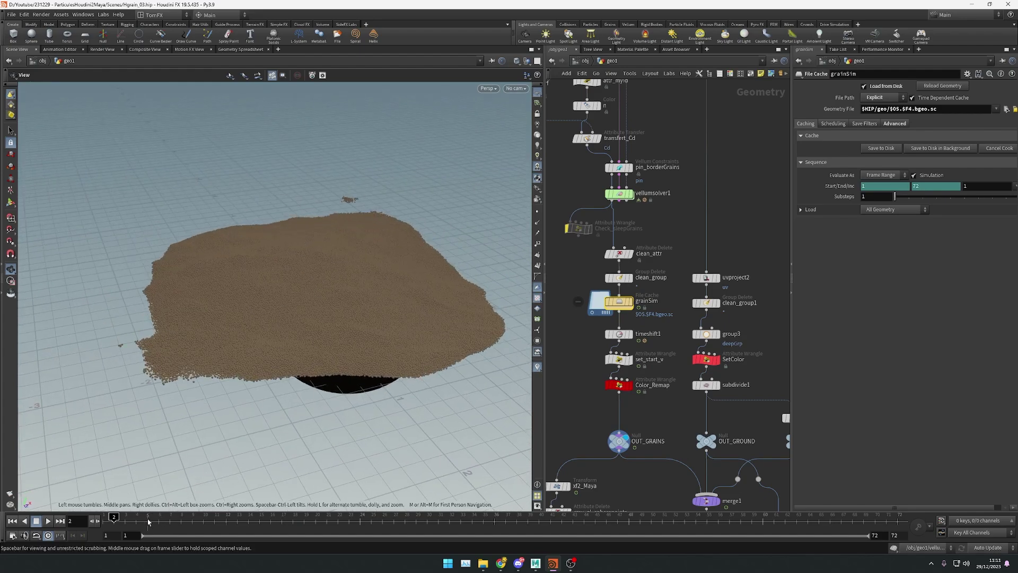
left_click_drag(148, 522, 216, 534)
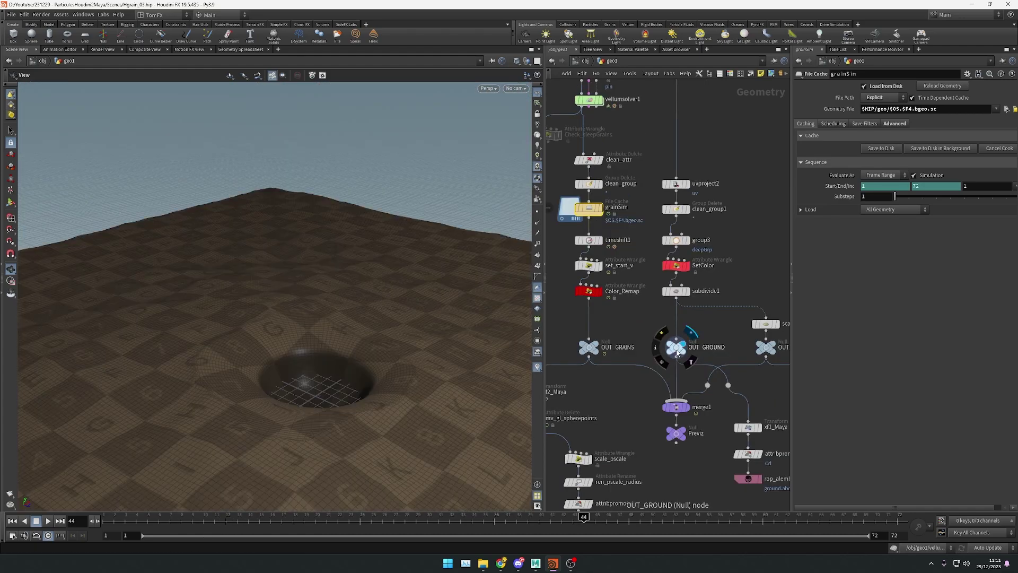
Step: Display the OUT_GROUND null and examine the crater in the ground mesh up close
left_click(677, 345)
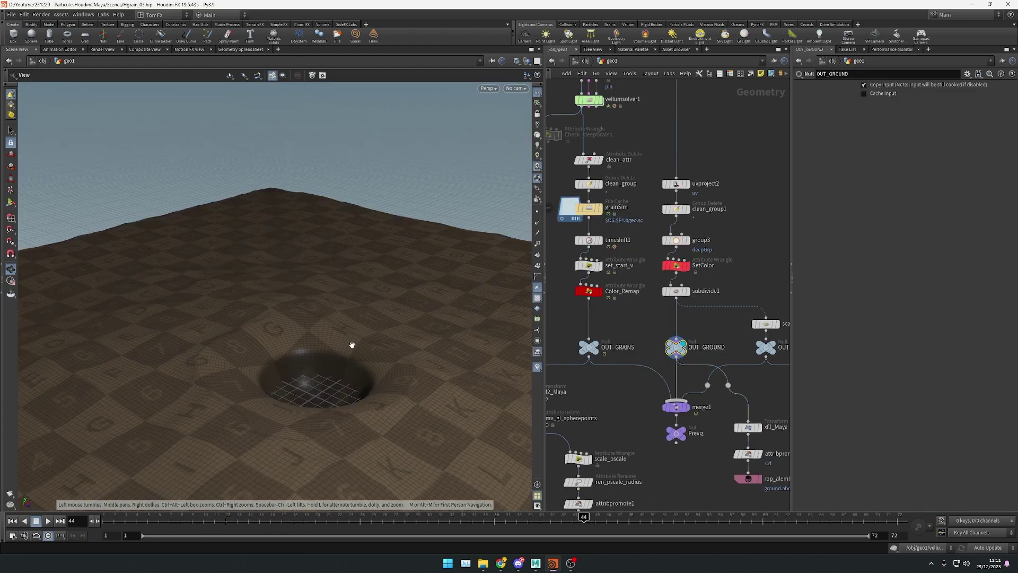
left_click_drag(369, 373, 309, 285)
right_click_drag(309, 285, 371, 276)
middle_click_drag(254, 223, 266, 332)
right_click_drag(266, 332, 380, 316)
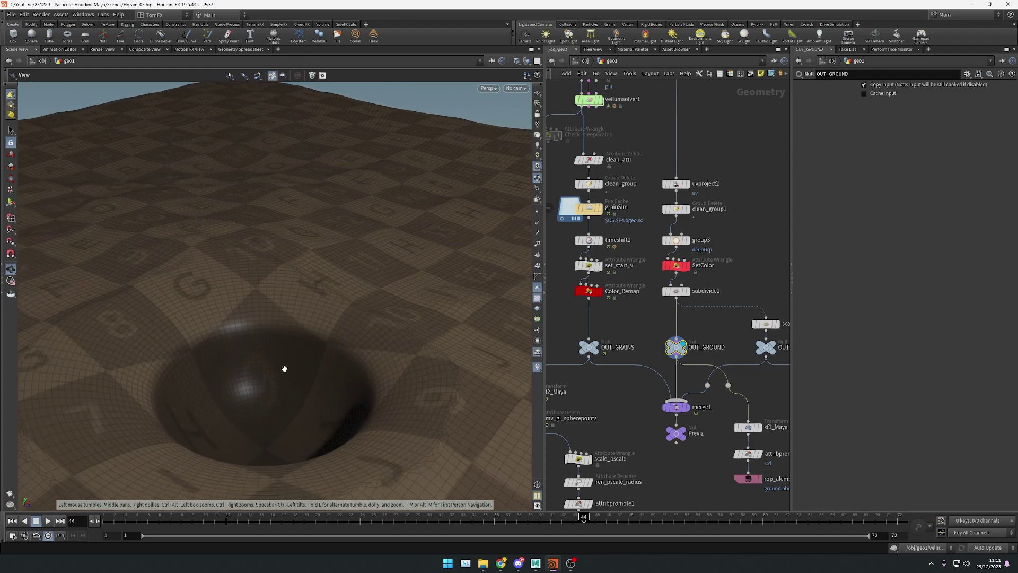
right_click_drag(355, 302, 291, 318)
middle_click_drag(291, 318, 282, 279)
Step: Preview the scatter1 points and the combined merge1 output, scrubbing the explosion to frame 12
middle_click_drag(699, 329, 658, 301)
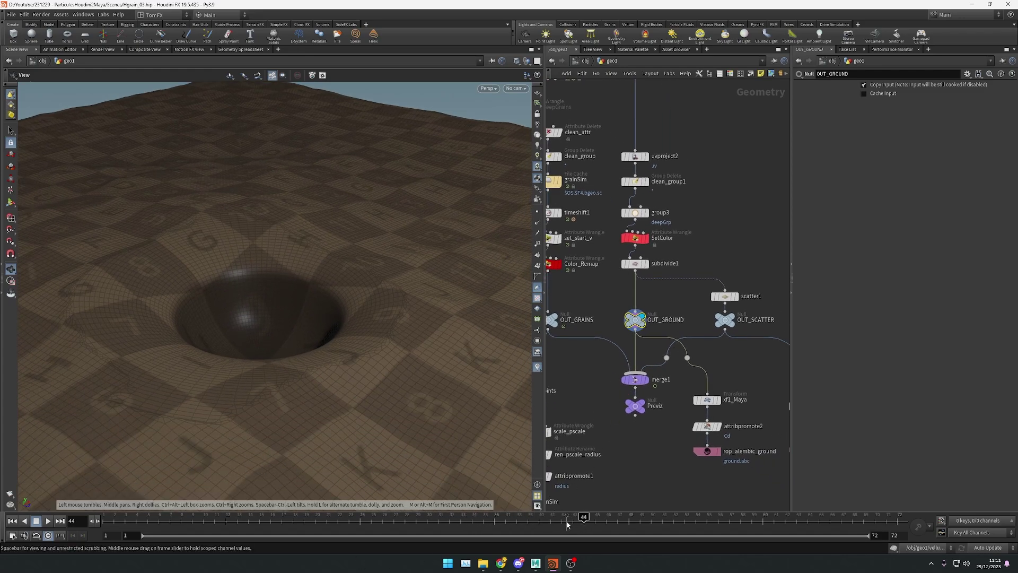
left_click(736, 296)
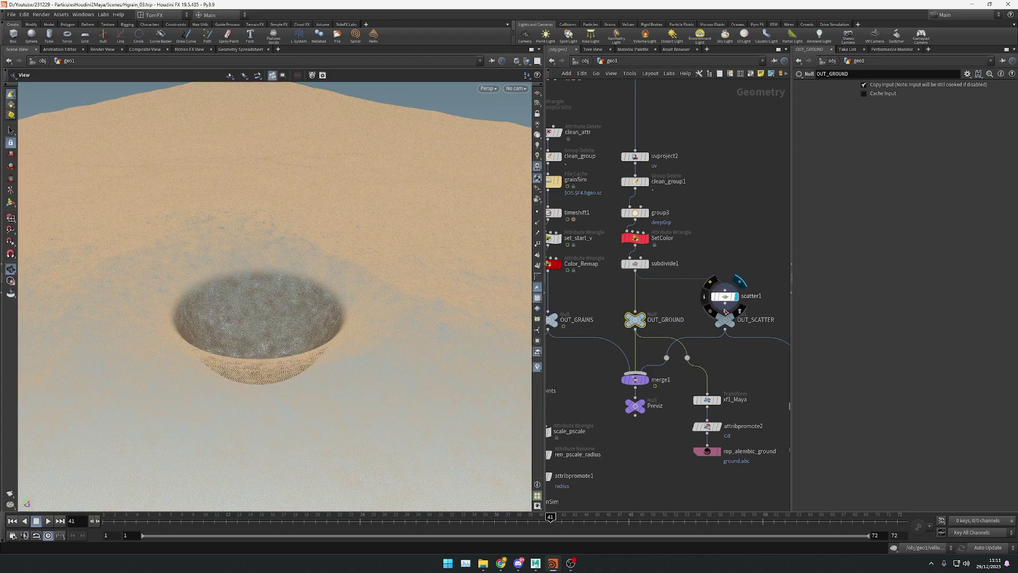
left_click(646, 380)
left_click(634, 380)
left_click_drag(266, 334, 403, 281)
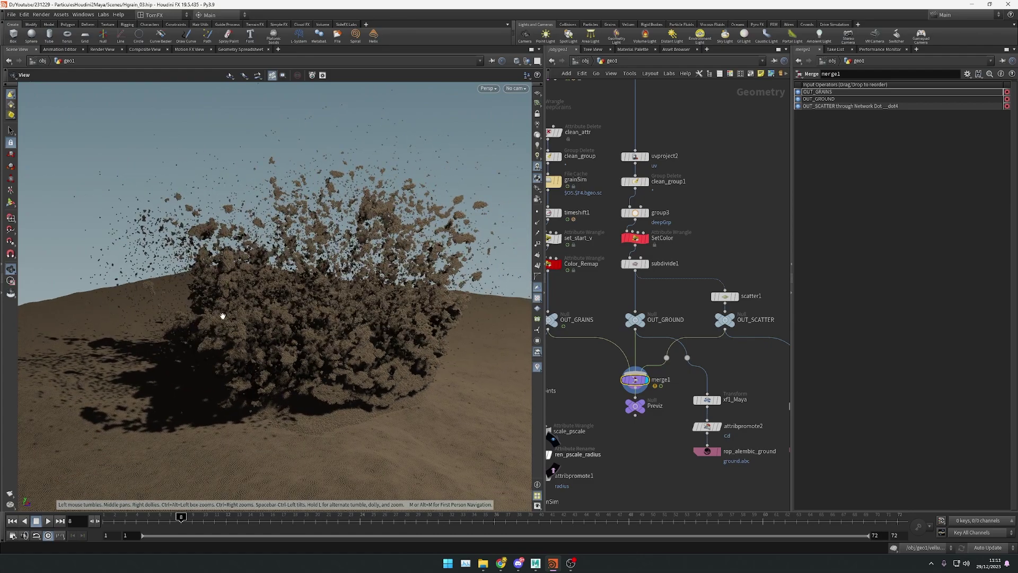
left_click_drag(265, 522, 226, 529)
Step: Display the xf2_Maya transform below OUT_GRAINS and examine its uniform scale and the scaled grains
scroll(391, 369, "down", 2)
middle_click_drag(552, 351, 700, 309)
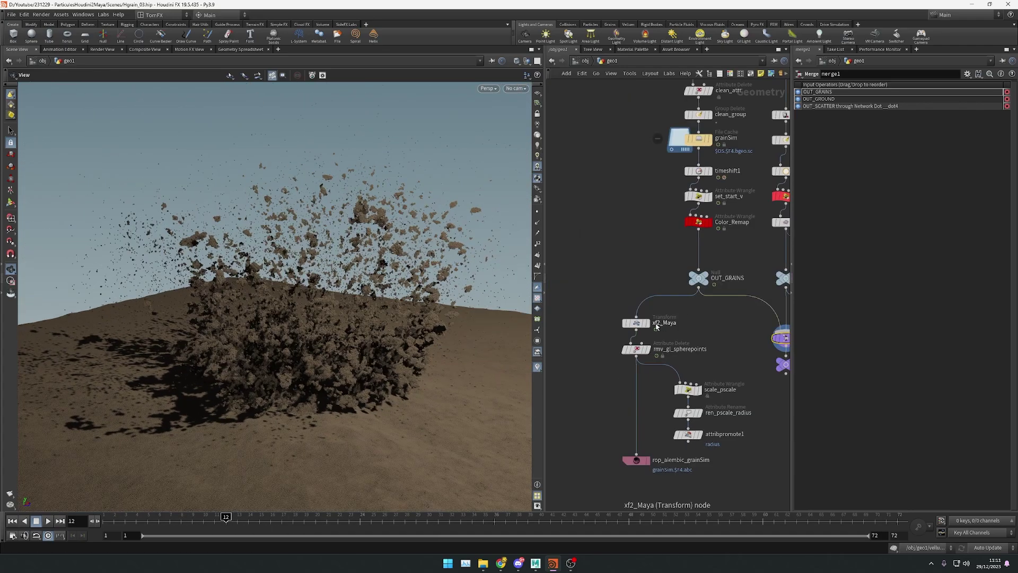
left_click(652, 327)
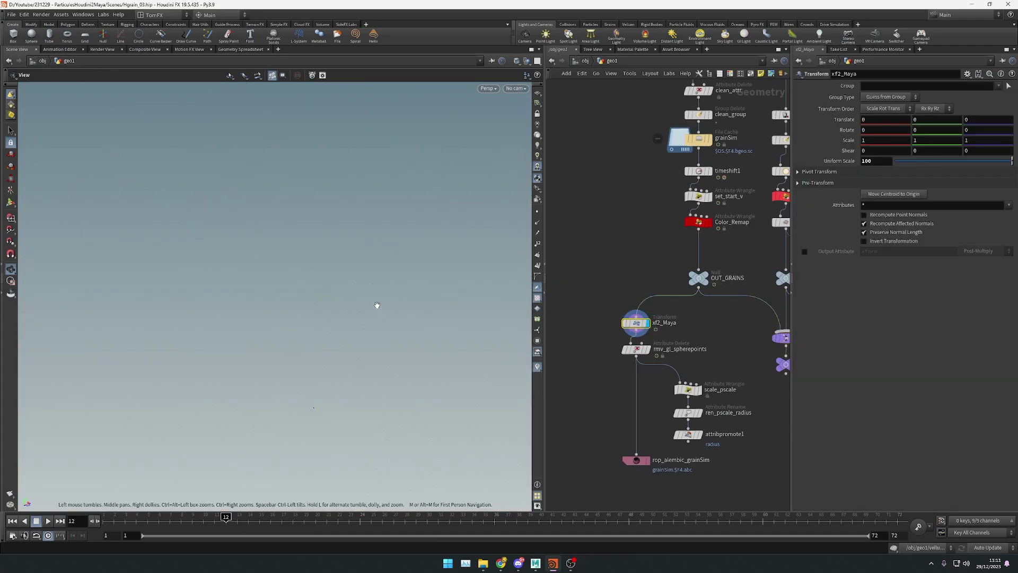
right_click_drag(192, 303, 326, 273)
key("f")
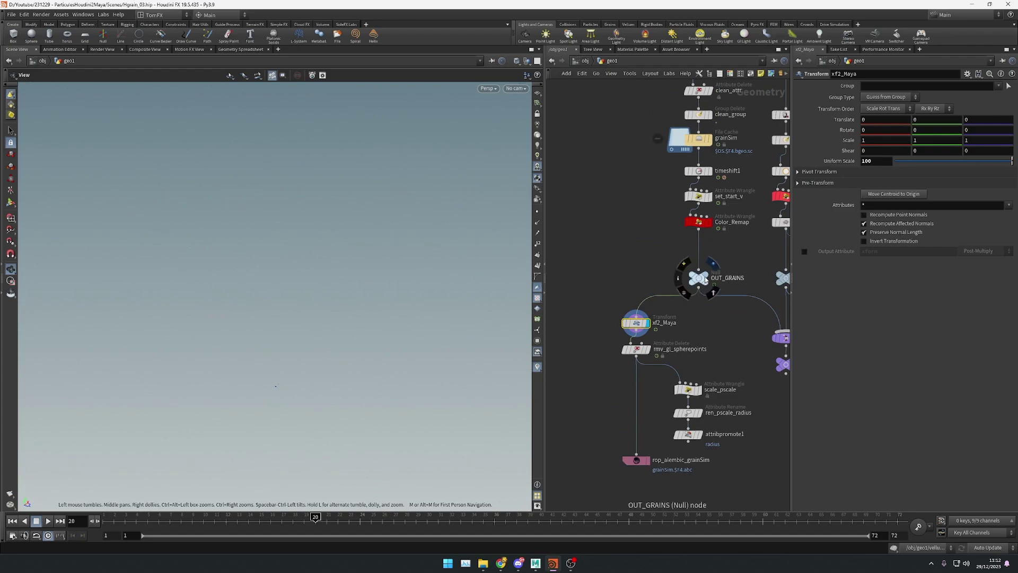
Step: Compare the original OUT_GRAINS particles with the xf2_Maya output at frame 20, framing each in the viewport
key("f")
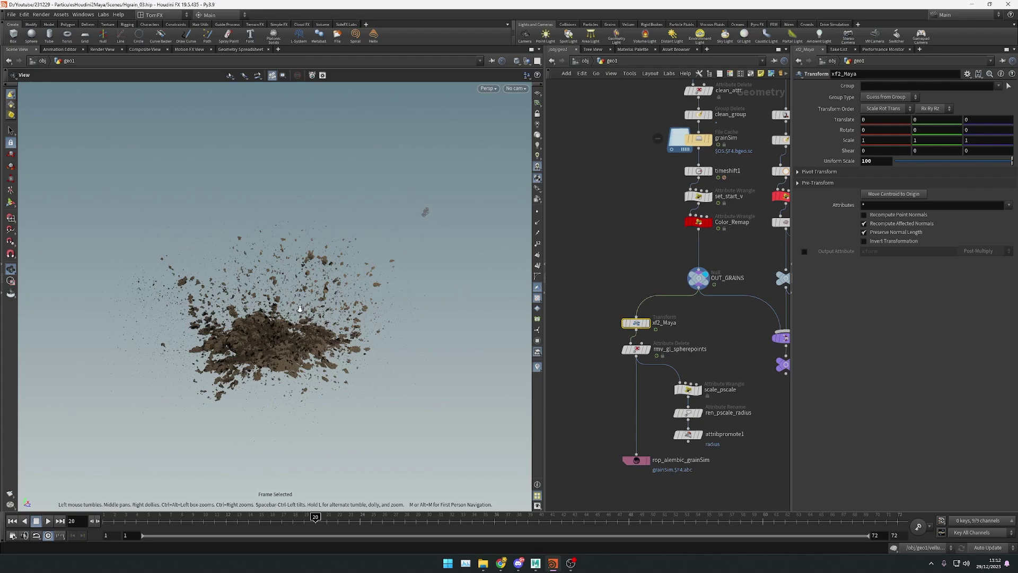
scroll(467, 292, "up", 3)
left_click_drag(467, 292, 435, 280)
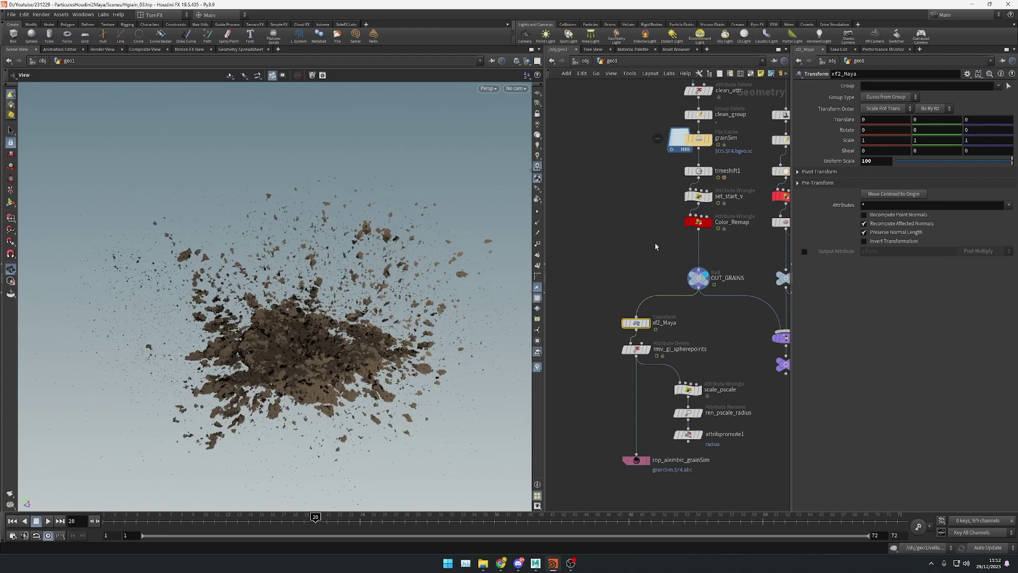
left_click(646, 323)
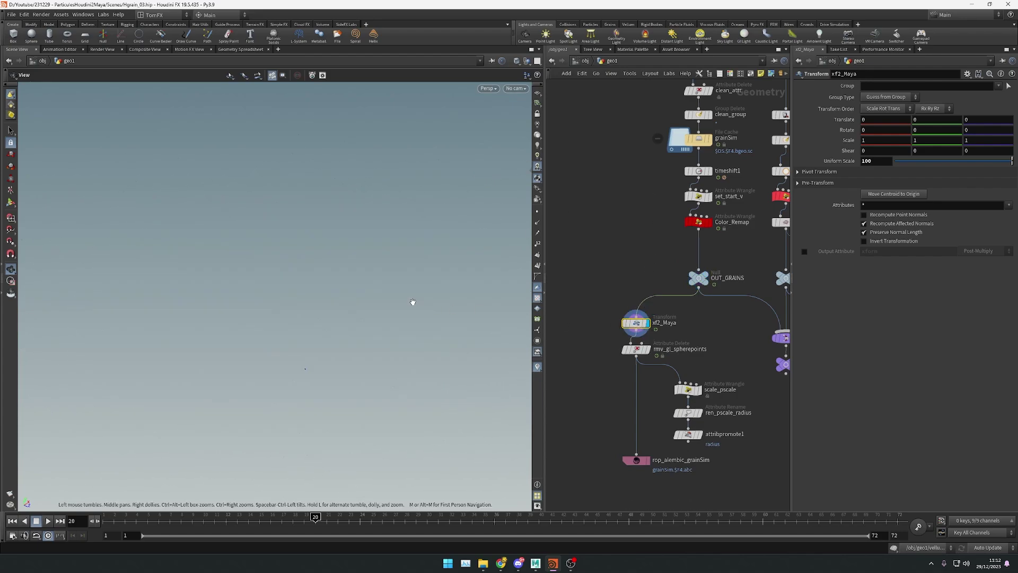
key("f")
left_click_drag(336, 237, 417, 219)
scroll(689, 327, "down", 2)
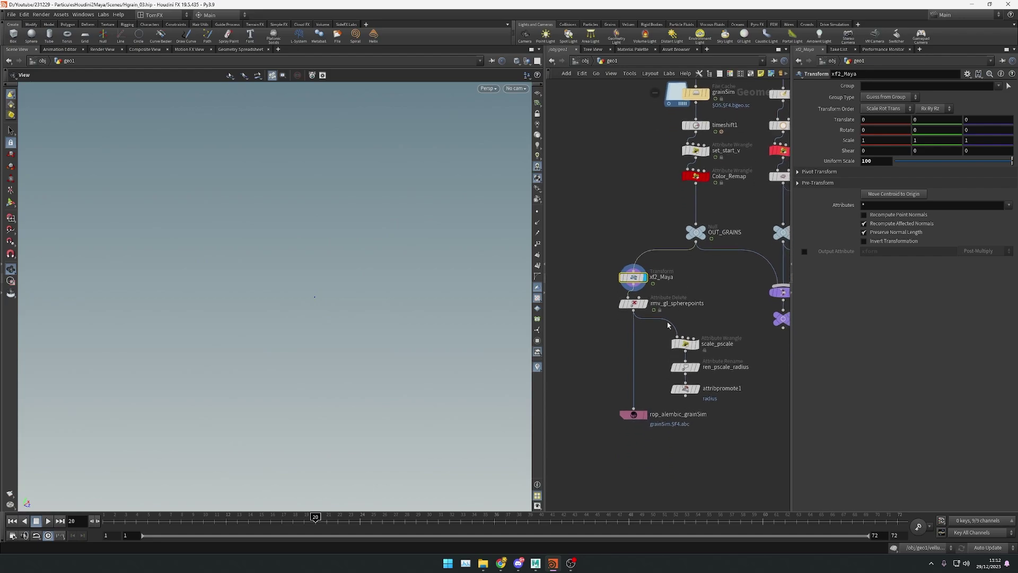
Step: Examine the scale_pscale, ren_pscale_radius and attribpromote1 side branch, including the scale_pscale wrangle's expression
left_click_drag(724, 342, 670, 419)
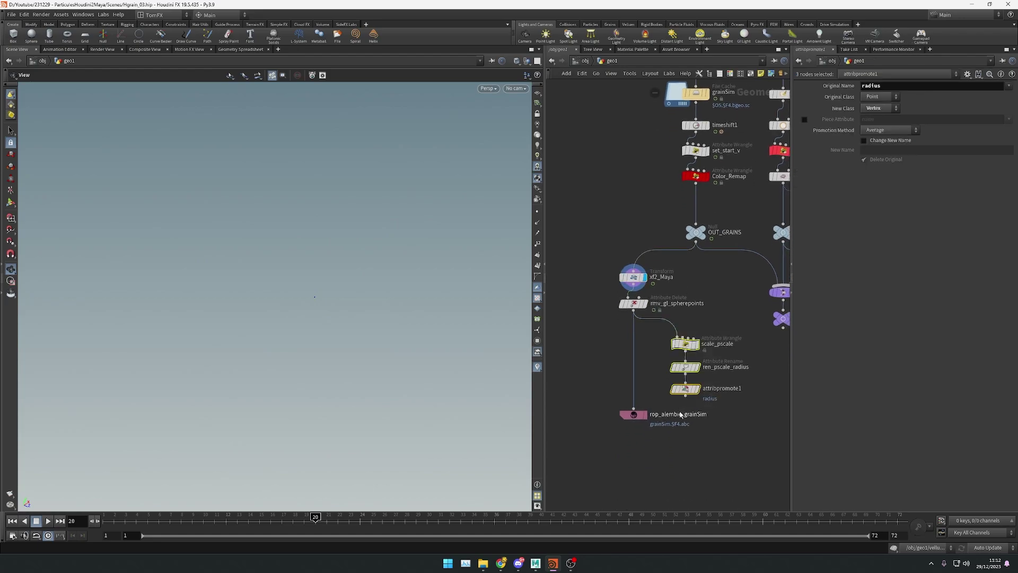
left_click(699, 317)
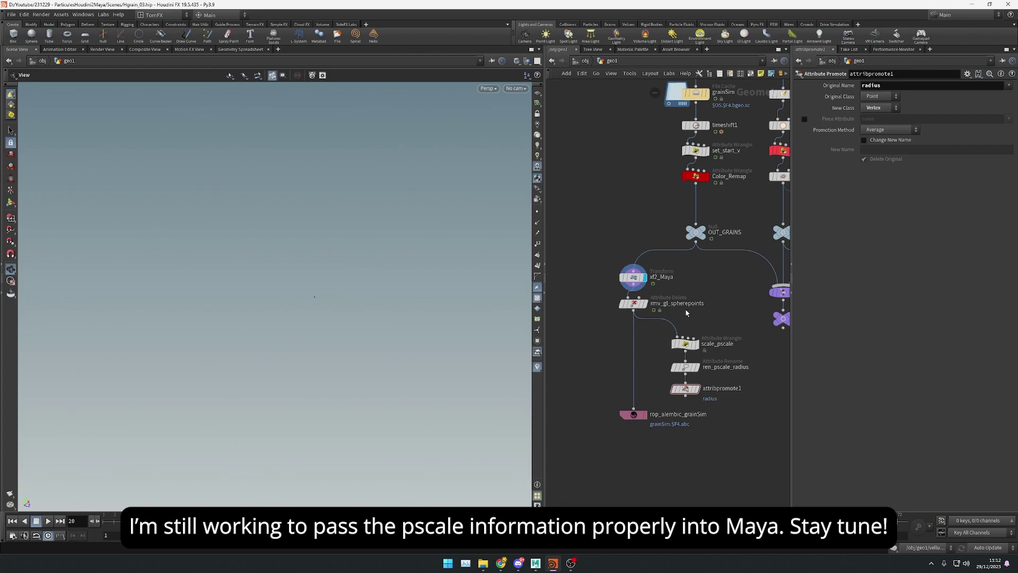
left_click_drag(704, 328, 688, 352)
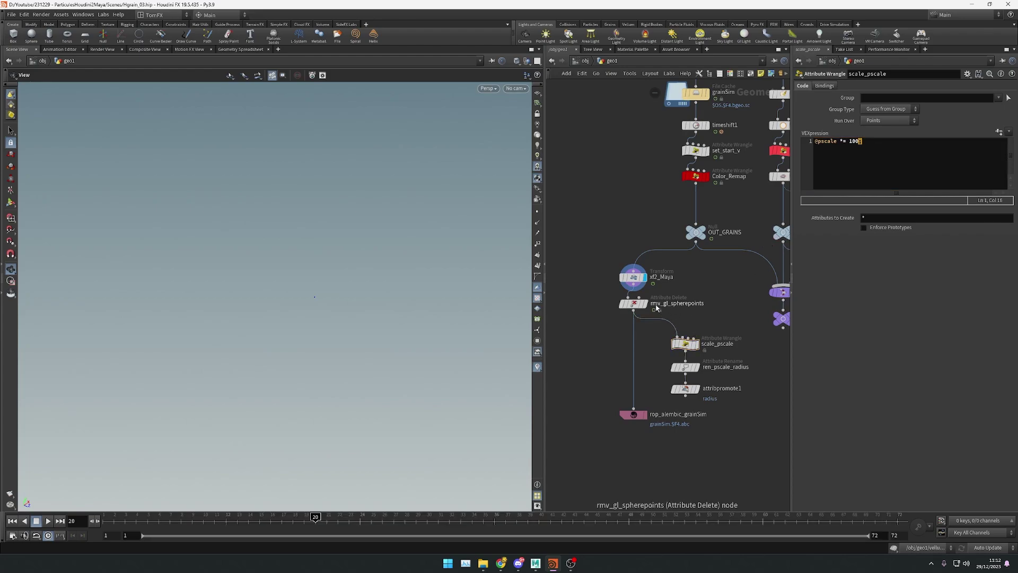
Step: Display the rmv_gl_spherepoints node and review which detail attribute it deletes
left_click(634, 306)
left_click(648, 288)
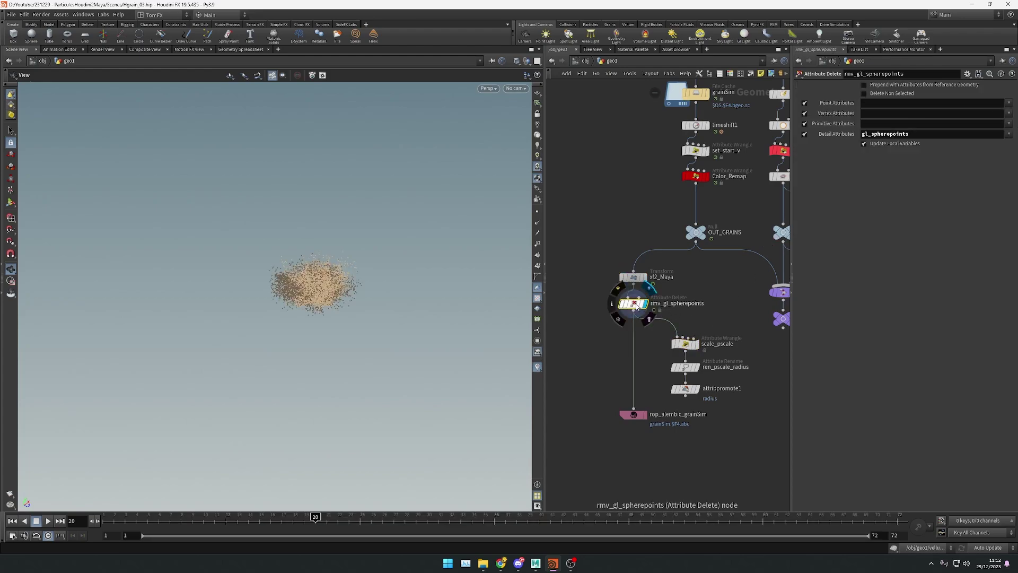
middle_click(619, 310)
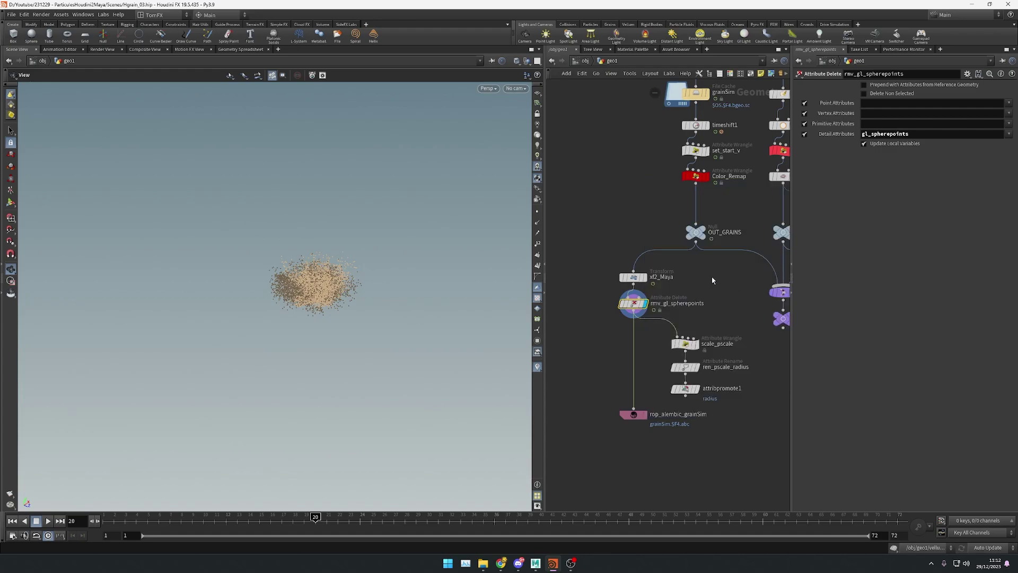
Step: Open the attr_myId wrangle above the Vellum solver and examine the attribute name in its expression
middle_click_drag(648, 184, 648, 335)
middle_click_drag(607, 154, 605, 353)
scroll(645, 290, "up", 1)
middle_click_drag(641, 280, 621, 326)
left_click(648, 250)
left_click(878, 140)
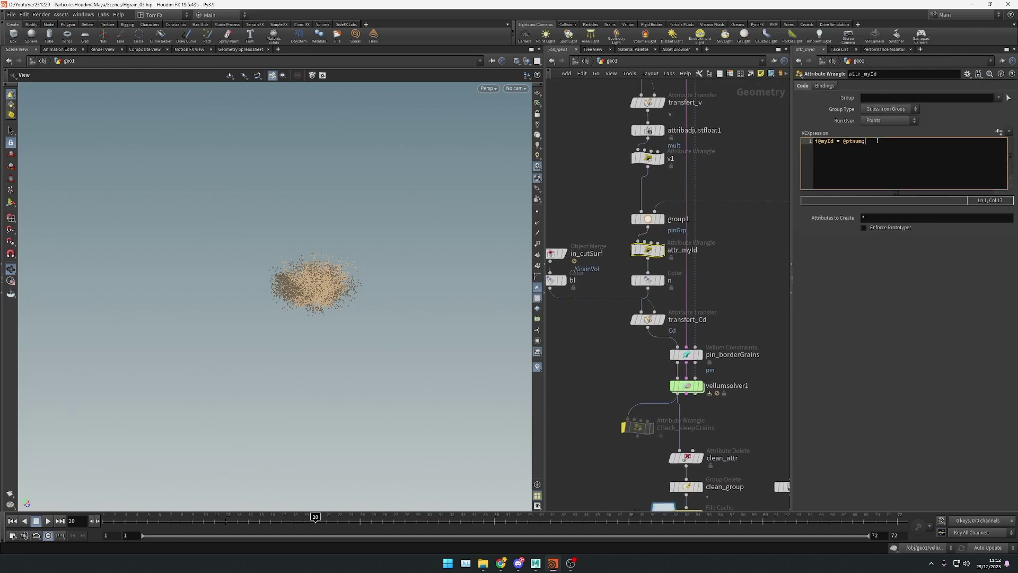
mouse_move(834, 141)
left_mouse_down()
mouse_move(811, 143)
mouse_move(837, 141)
left_mouse_up()
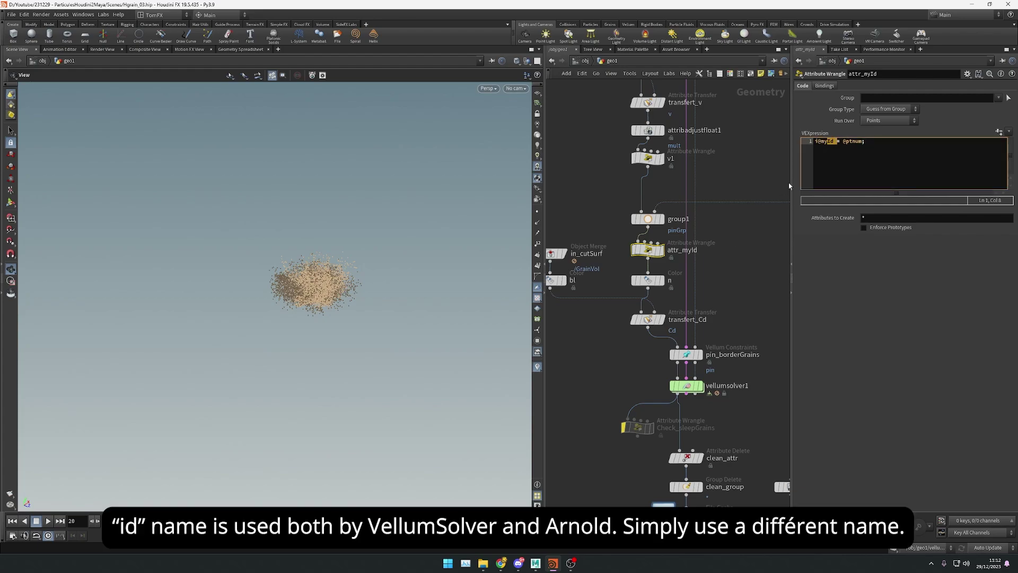
Step: Check the vellumsolver1 parameters against the upstream attr_myId wrangle that supplies the custom ID
middle_click_drag(731, 288, 728, 202)
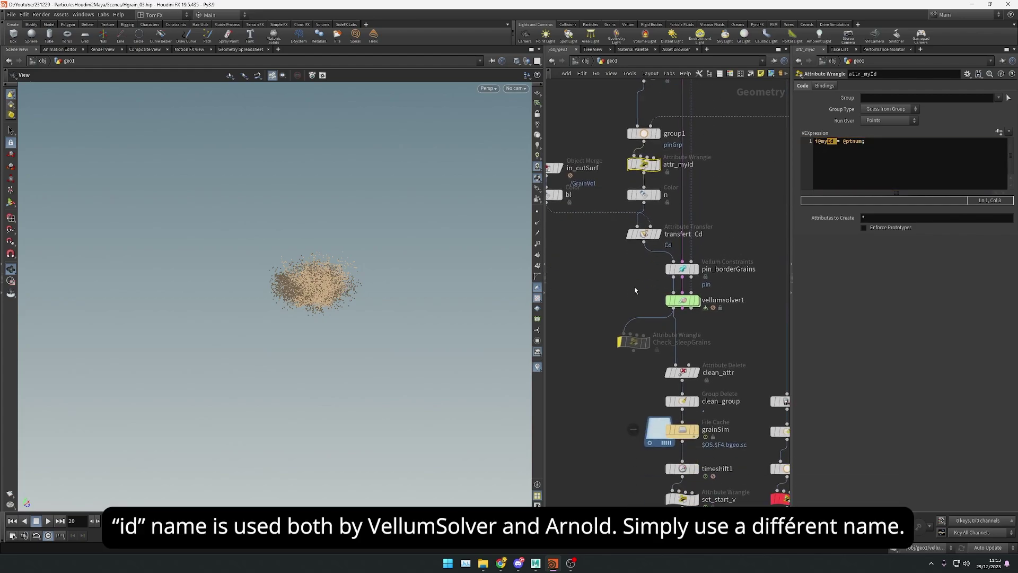
left_click_drag(628, 168, 649, 207)
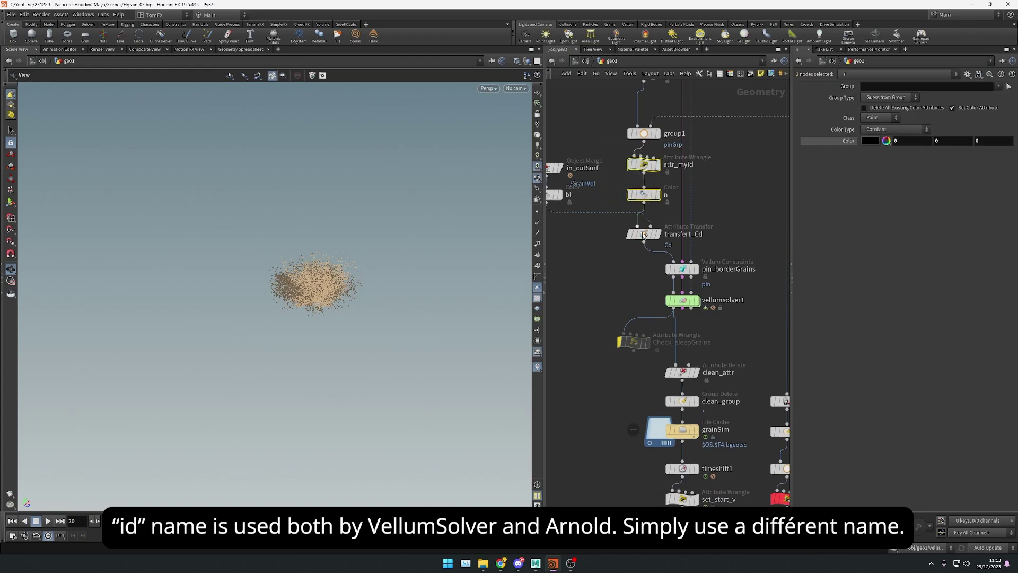
left_click(671, 300)
mouse_move(689, 314)
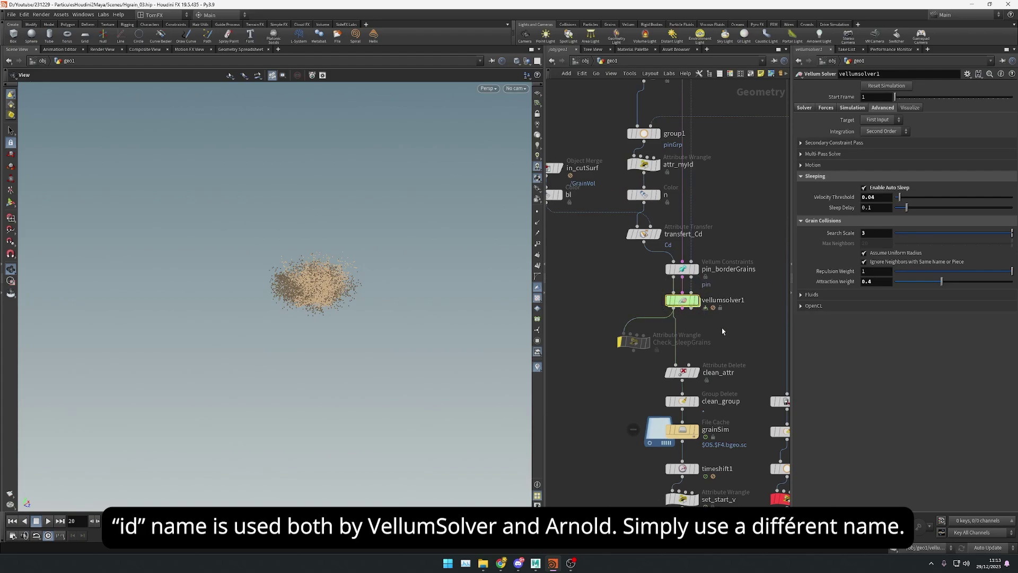
middle_click_drag(723, 326, 707, 290)
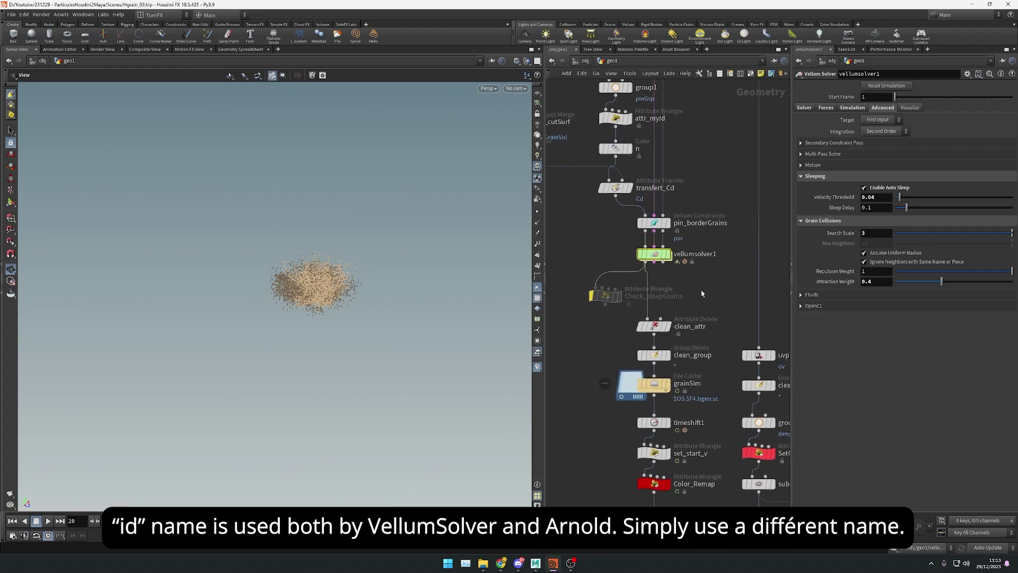
middle_click_drag(694, 276, 697, 292)
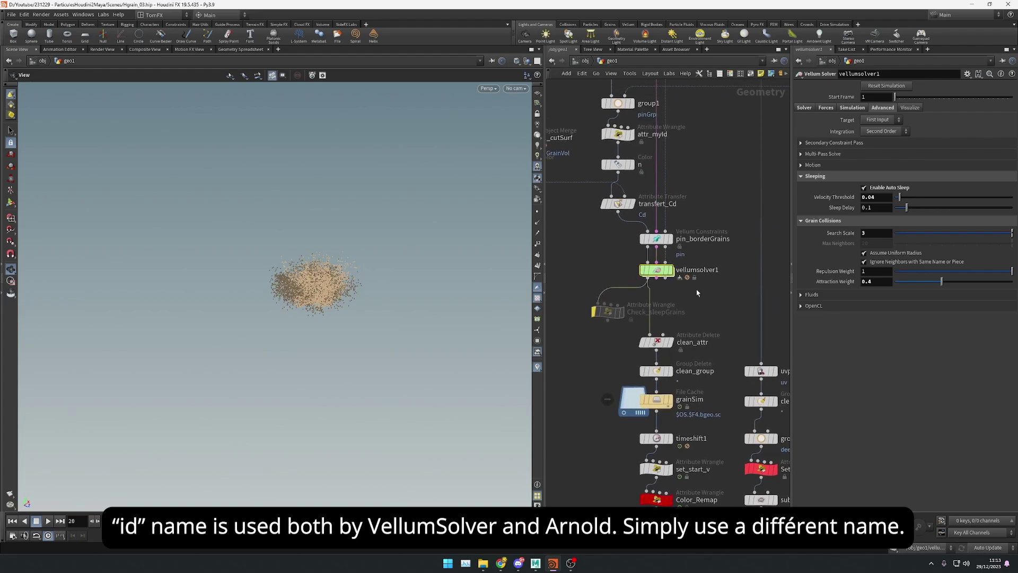
left_click(618, 134)
Step: Open the parameters of the rop_alembic_grainSim output node at the end of the grain branch
middle_click_drag(608, 464, 646, 307)
scroll(634, 462, "down", 3)
scroll(665, 374, "up", 2)
left_click_drag(643, 446, 593, 411)
left_click(593, 410)
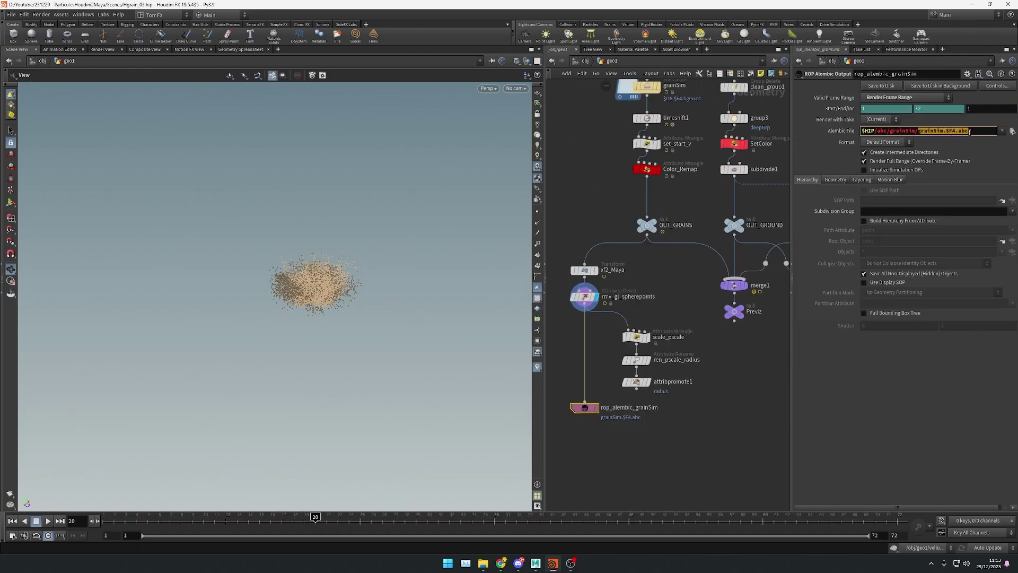
Step: Examine the Alembic output path of rop_alembic_grainSim, including its folder, file name and frame-number variable
triple_click(923, 131)
left_click(953, 131)
left_click_drag(971, 131, 837, 131)
left_click(948, 130)
left_click_drag(946, 131, 952, 133)
left_click(700, 414)
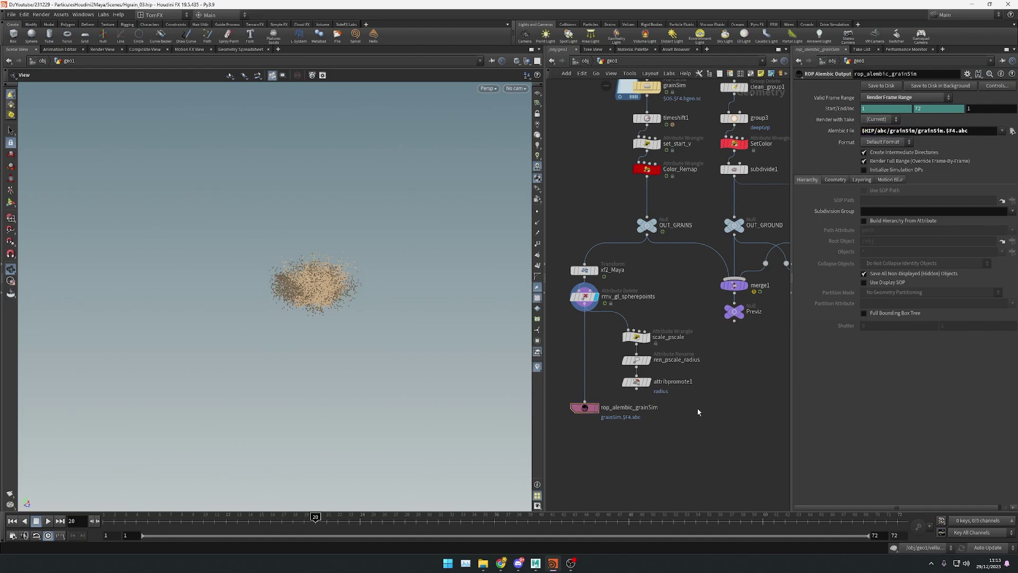
left_click(901, 131)
Step: Display the OUT_GROUND null and inspect the xf1_Maya transform in the ground export branch
middle_click_drag(714, 388, 609, 374)
scroll(684, 302, "up", 2)
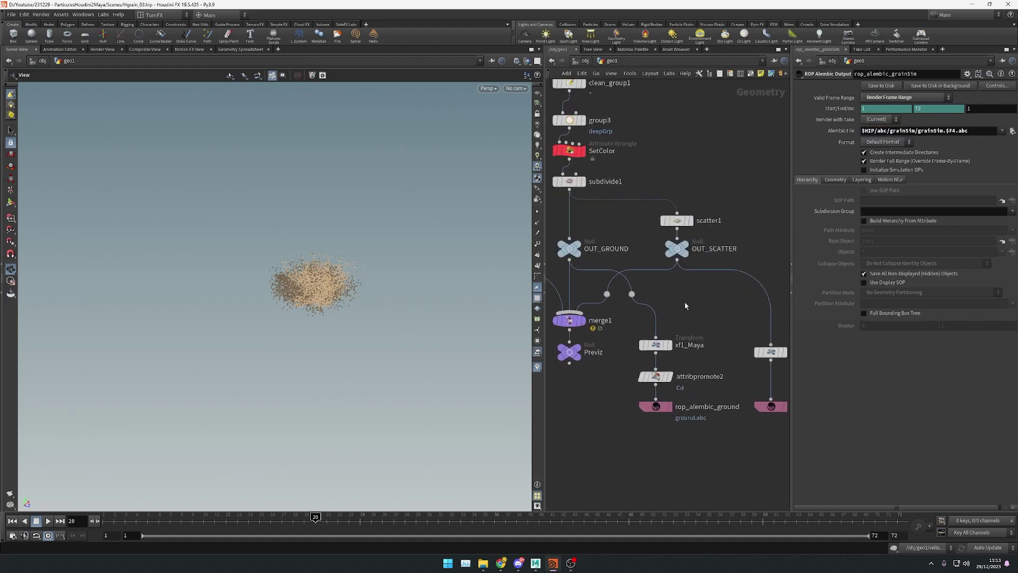
left_click(558, 235)
middle_click_drag(699, 317, 694, 260)
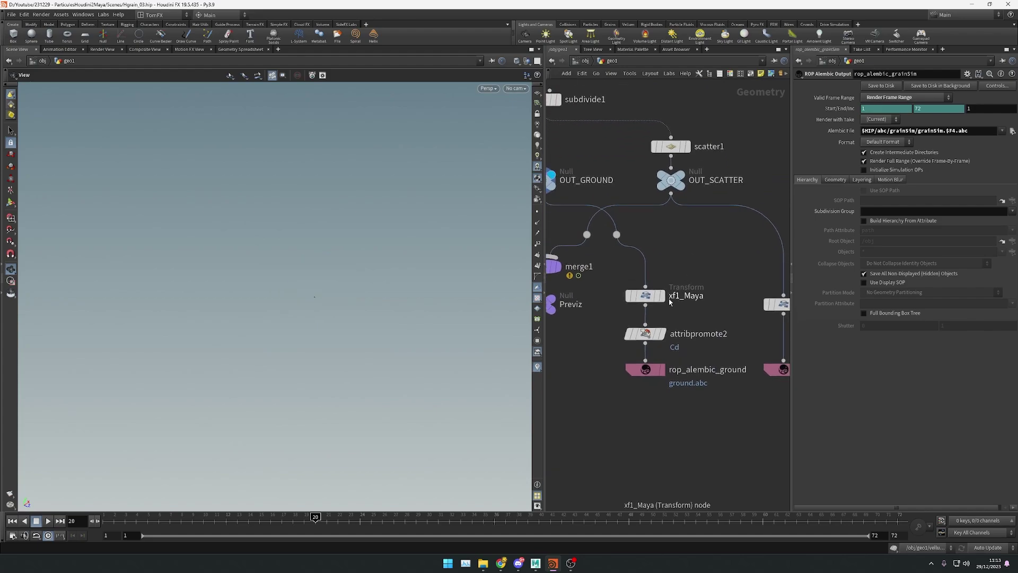
left_click(661, 296)
Step: Examine attribpromote2's Cd promotion settings and its node information for the ground's point and vertex attributes
left_click(645, 334)
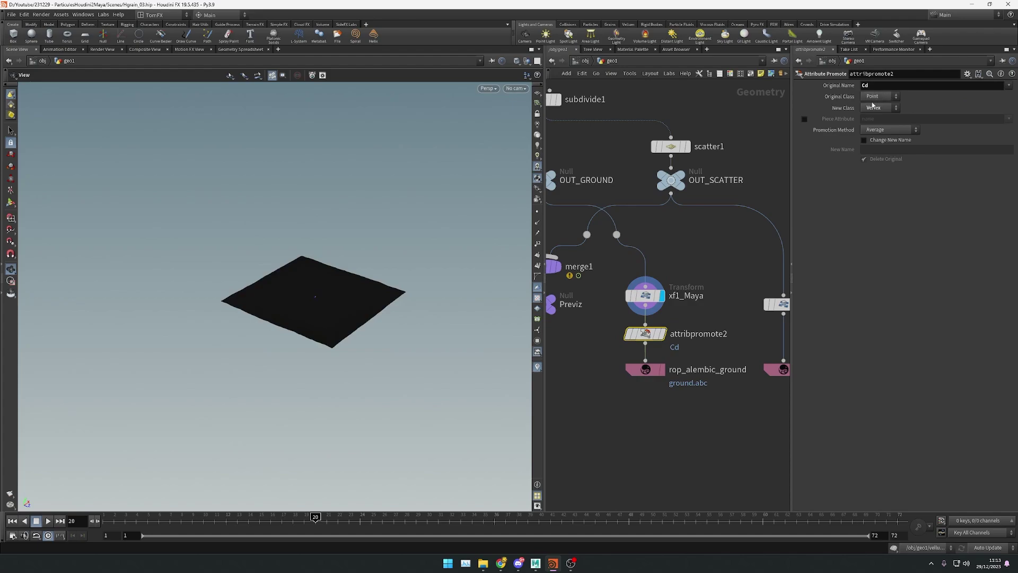
middle_click_drag(710, 313, 717, 264)
middle_click(659, 287)
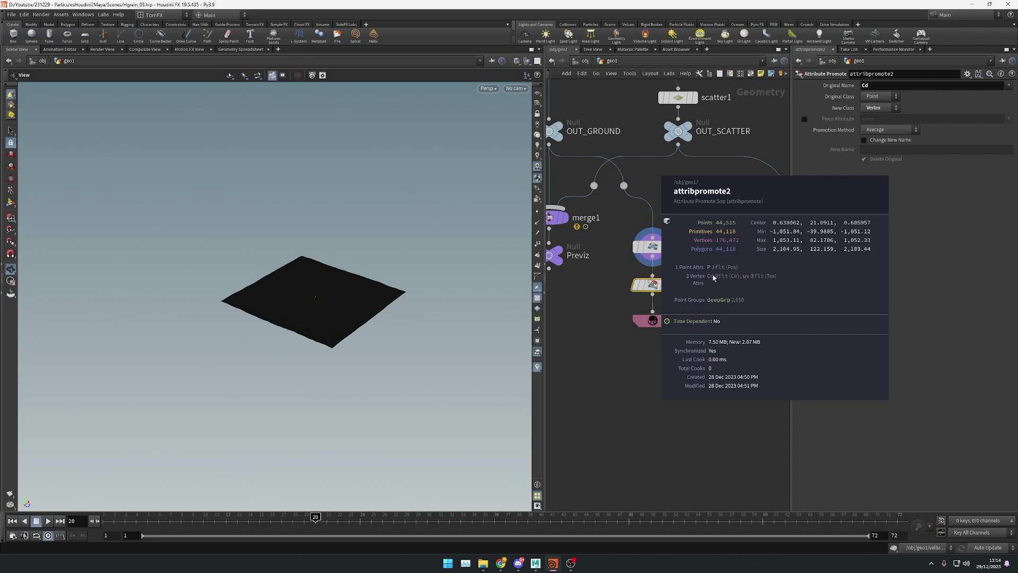
Step: Check the rop_alembic_ground output settings and examine the promoted ground mesh in the viewport
left_click(651, 320)
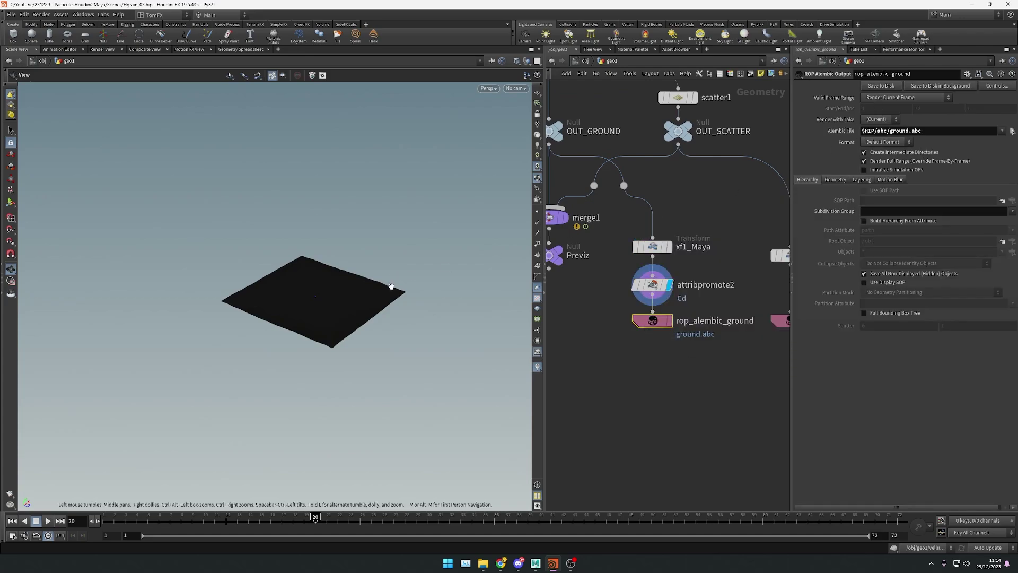
right_click_drag(330, 303, 483, 286)
mouse_move(361, 276)
left_mouse_down()
mouse_move(367, 314)
mouse_move(368, 260)
left_mouse_up()
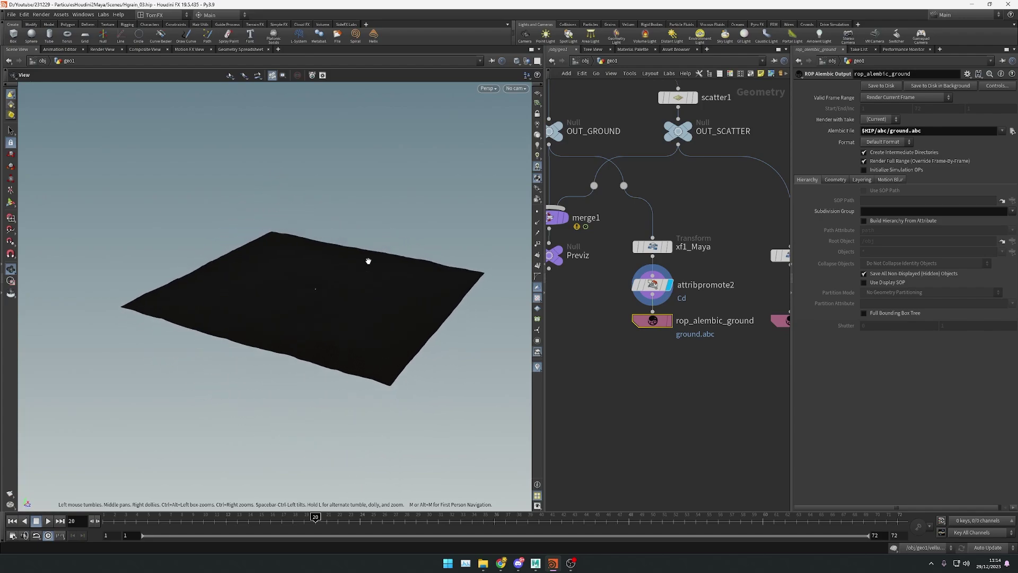
right_click_drag(361, 267, 377, 260)
middle_click_drag(377, 259, 325, 275)
left_click_drag(325, 275, 332, 291)
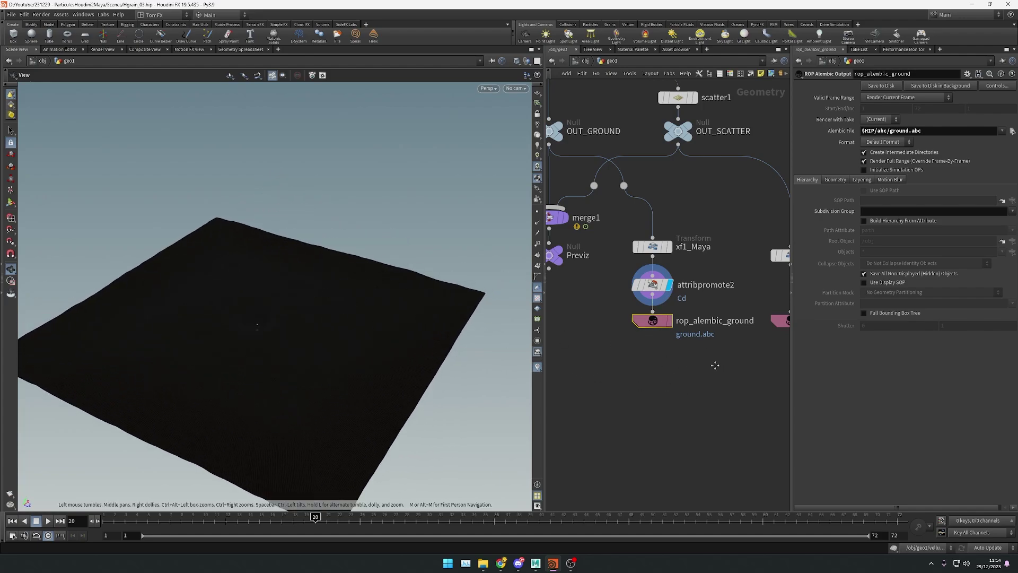
Step: Display OUT_SCATTER, frame it in the viewport and examine the scattered ground points around the hole
middle_click_drag(715, 365, 652, 404)
left_click(631, 180)
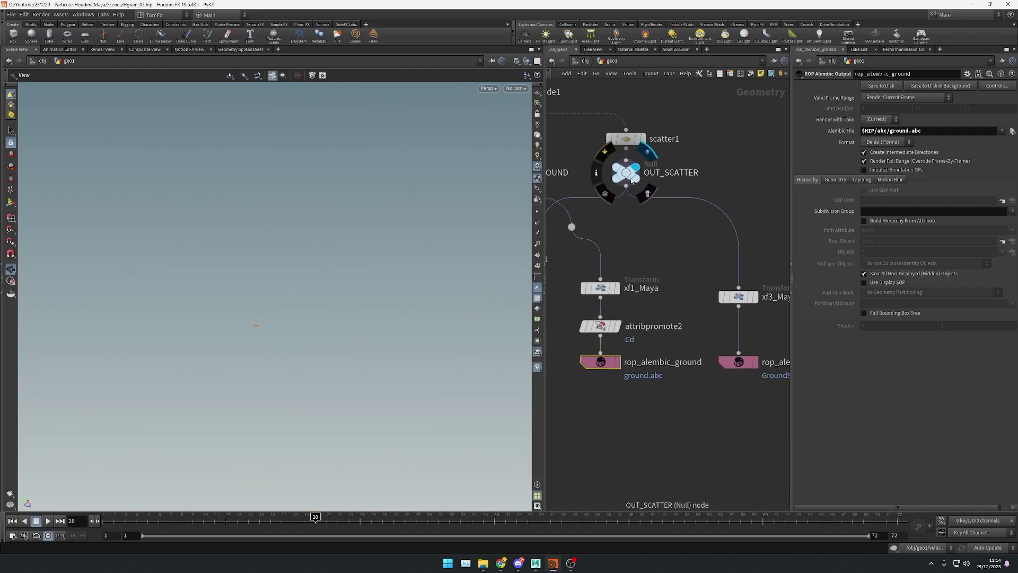
left_click(628, 176)
key("f")
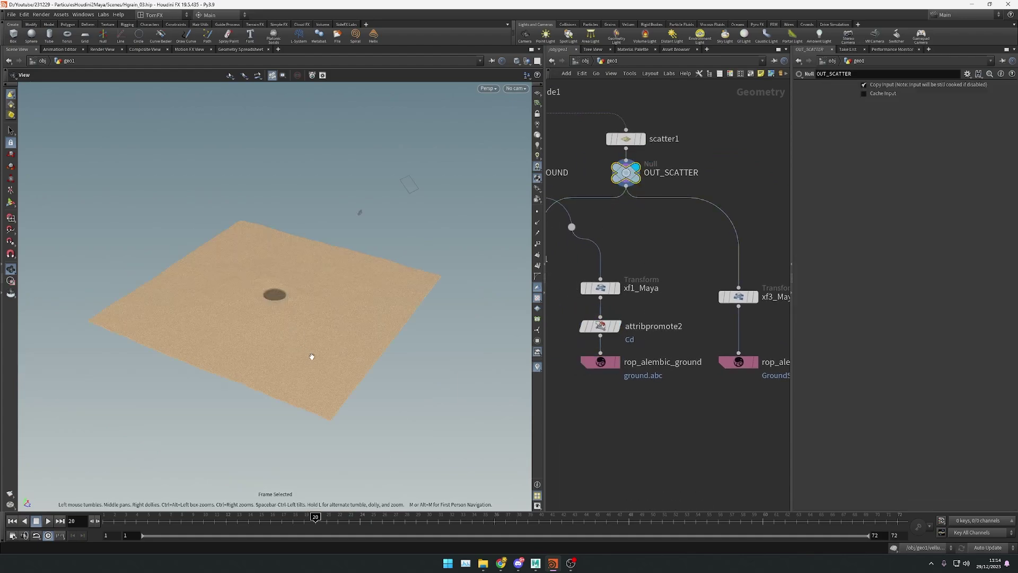
left_click_drag(311, 357, 334, 338)
scroll(368, 293, "up", 4)
left_click_drag(450, 347, 304, 309)
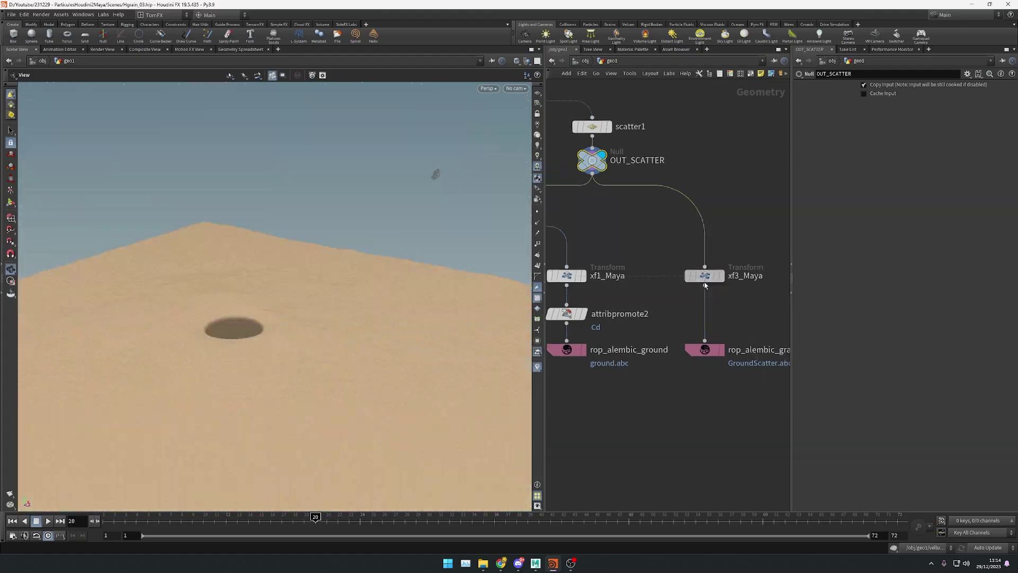
Step: Review the xf3_Maya transform's parameters and the output file path of the ground scatter's Alembic output node
left_click(699, 278)
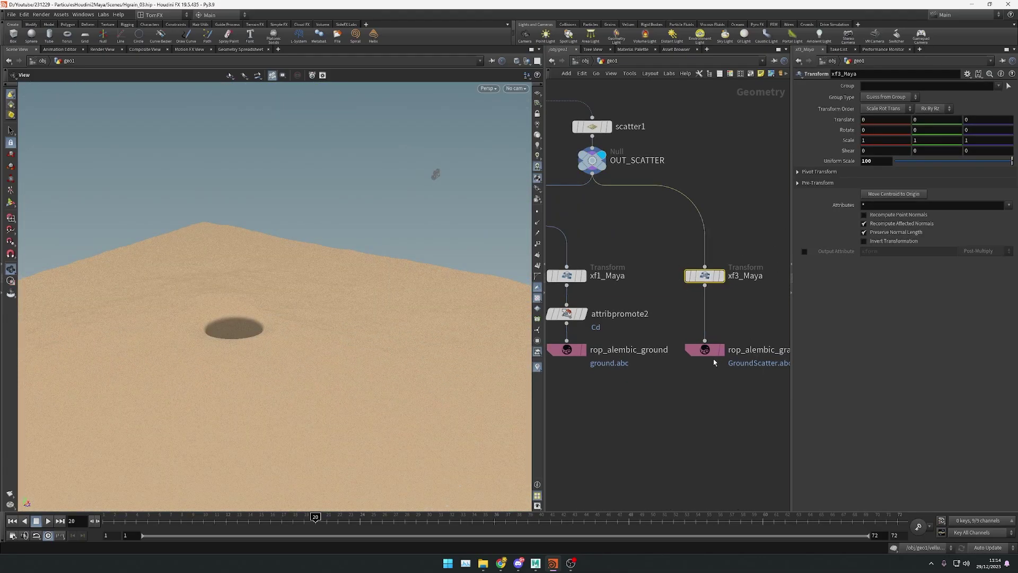
left_click(706, 350)
left_click_drag(889, 130, 943, 131)
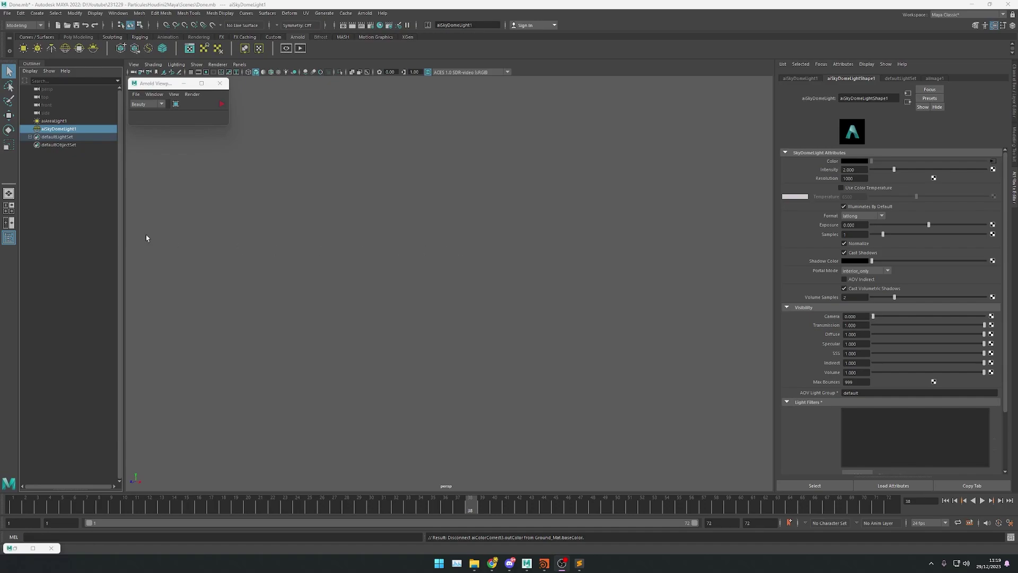
Step: In Maya, review the attributes of aiAreaLight1 and clear the selection
left_click(79, 121)
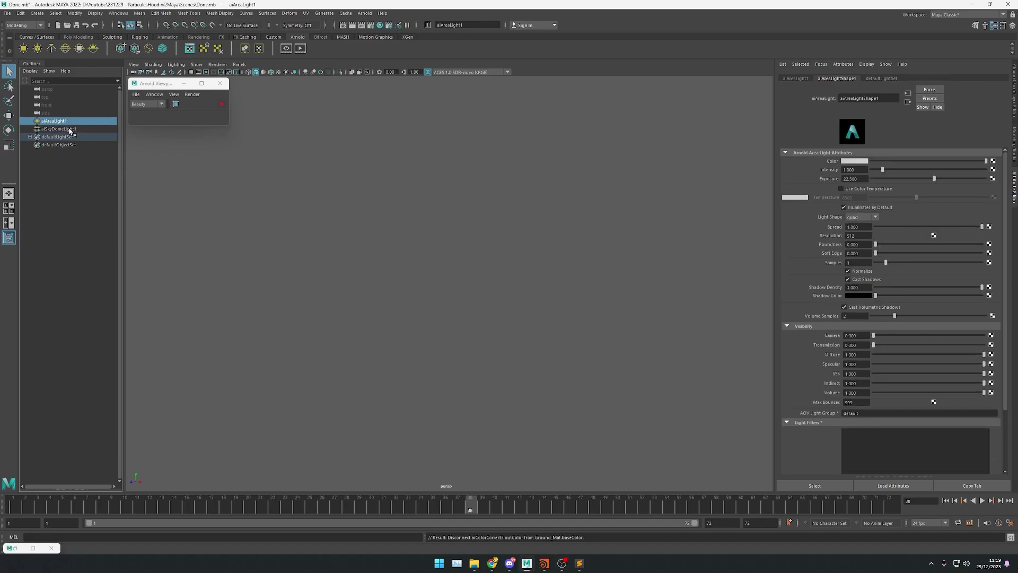
left_click(66, 182)
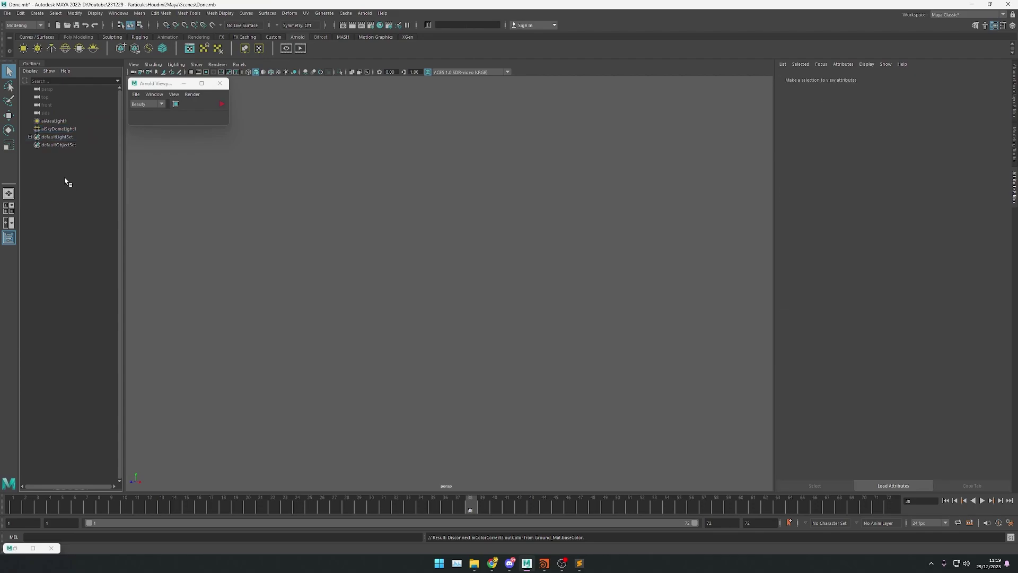
Step: Import the Alembic cache ground.abc from D:\Youtube\231229 - ParticulesHoudini2Maya\Scenes\abc into the Maya scene
left_click(346, 14)
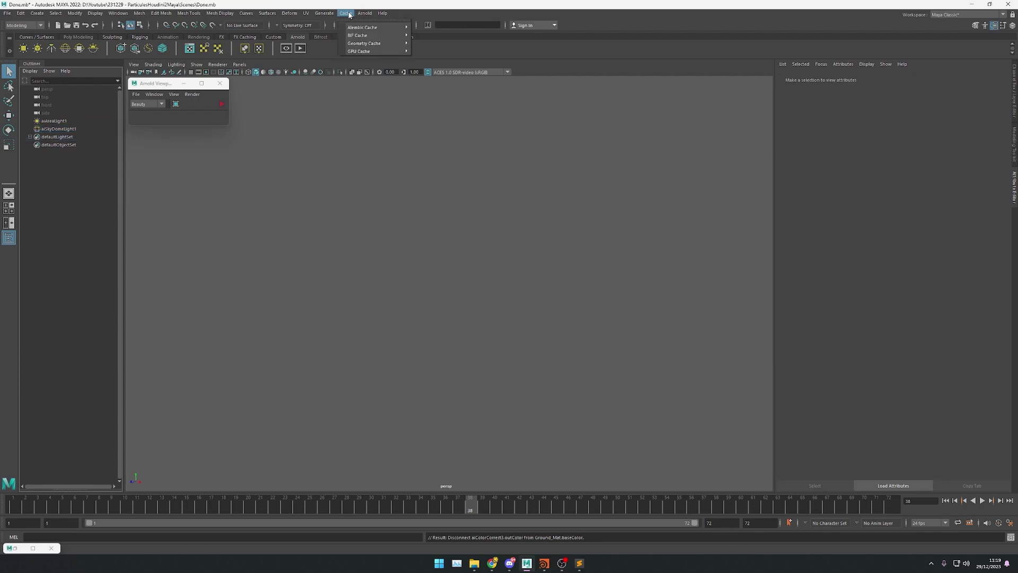
mouse_move(358, 30)
left_click(438, 43)
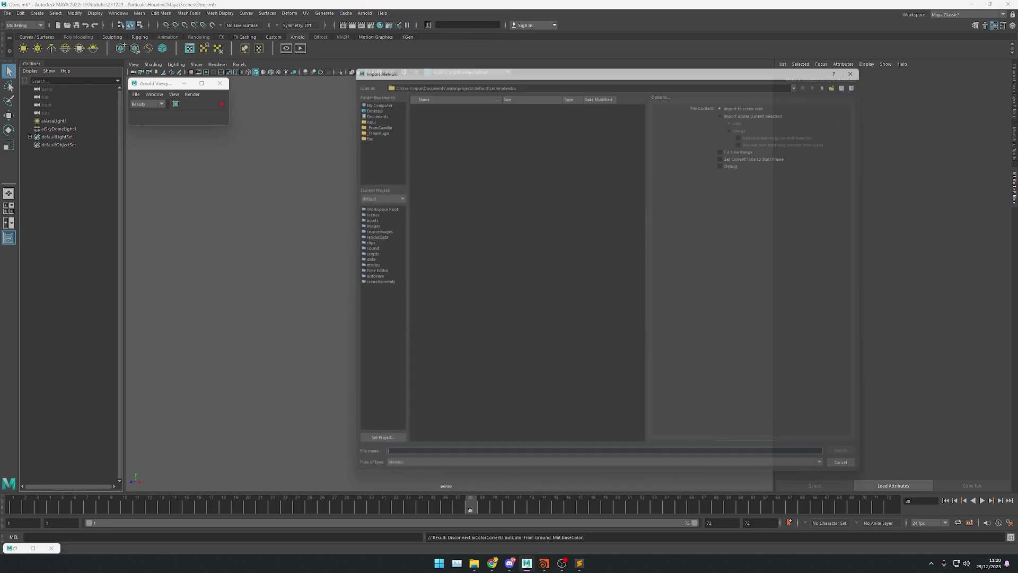
left_click(526, 75)
type("D:\\Youtube\\231229 - ParticulesHoudini2Maya\\Scenes\\abc")
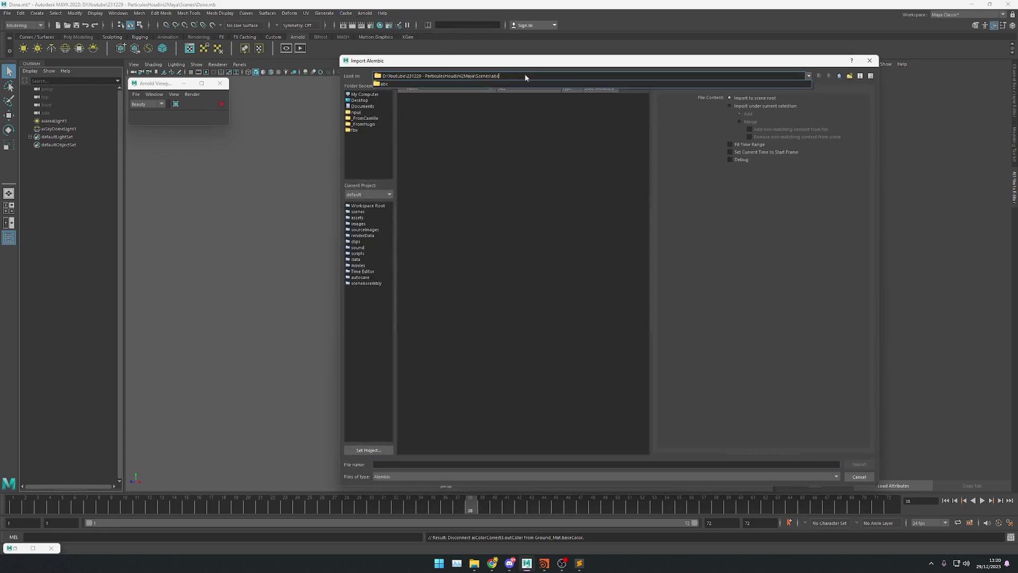
key("Return")
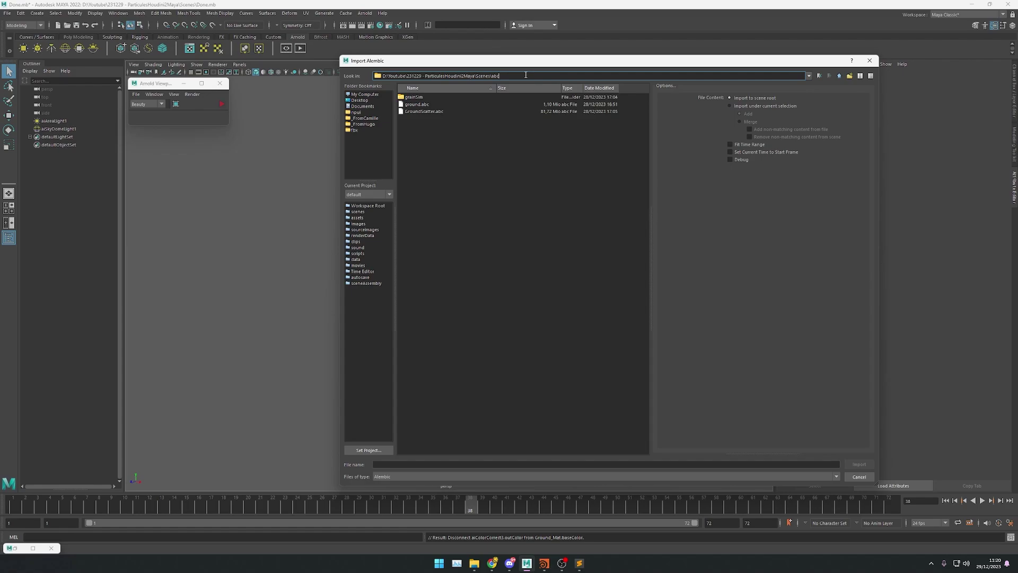
left_click(417, 104)
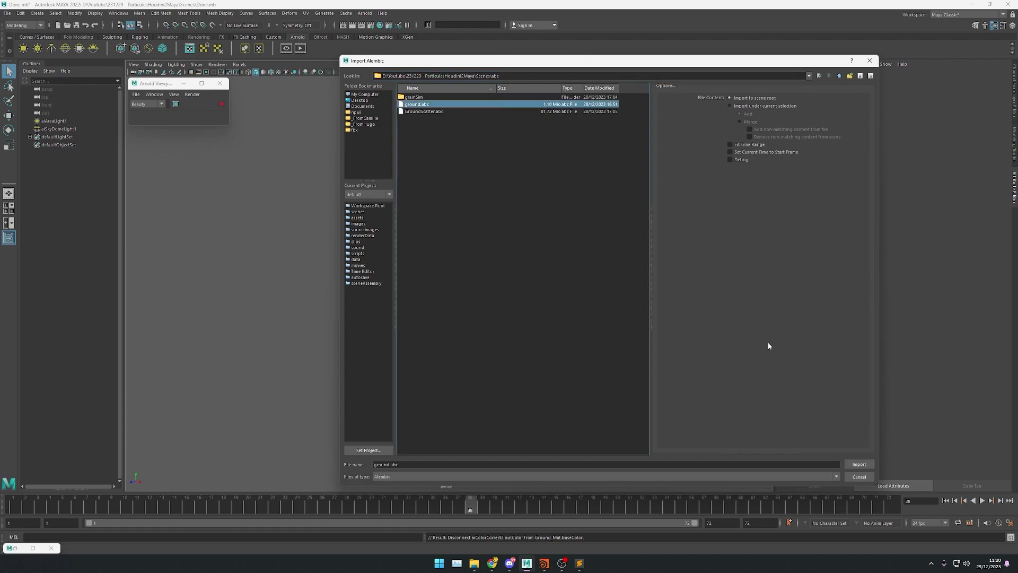
left_click(859, 465)
Step: Inspect the imported ground mesh and the coloring around its central hole from several angles
scroll(501, 285, "down", 6)
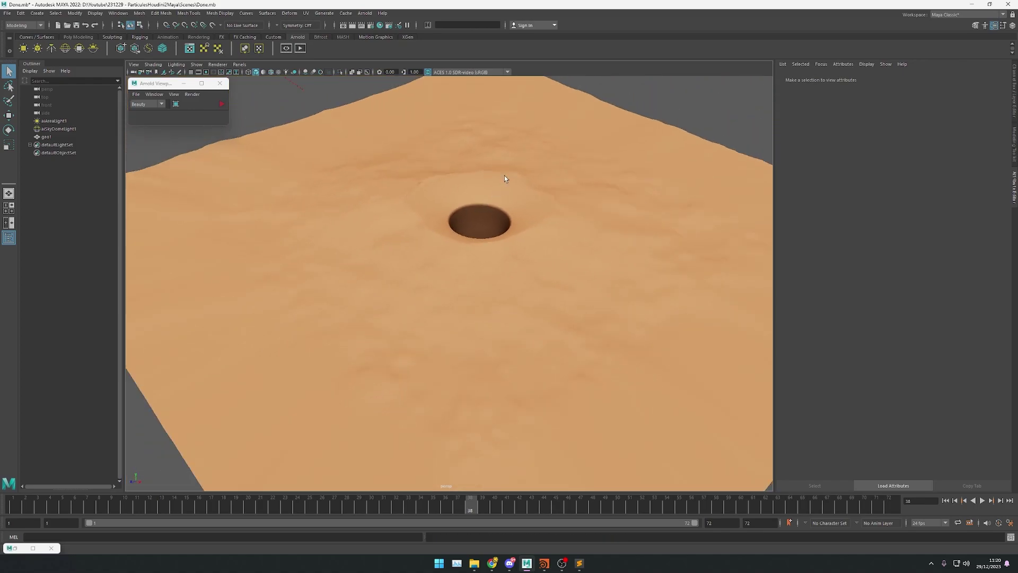
left_click_drag(694, 100, 555, 216, "alt")
scroll(594, 206, "up", 3)
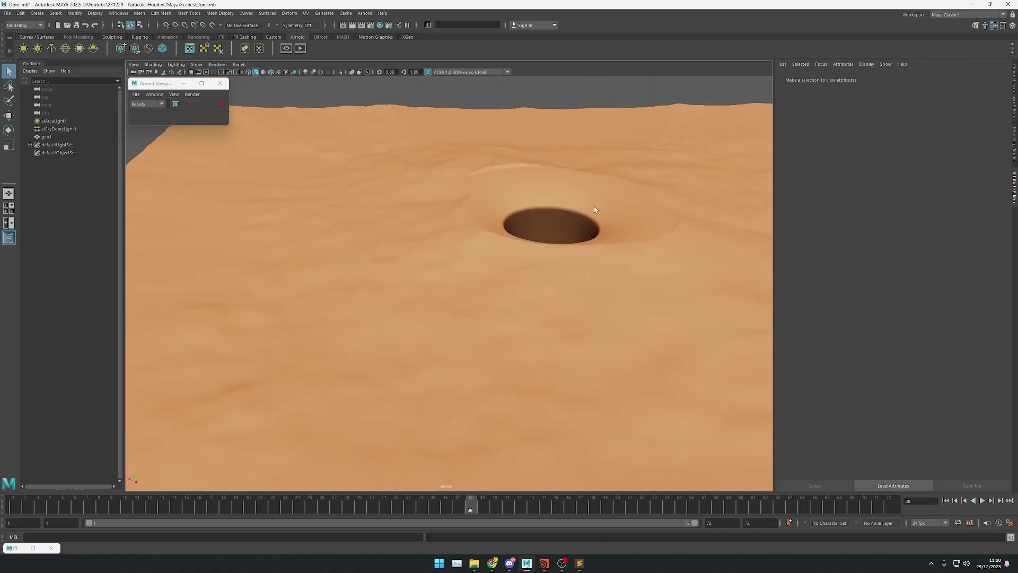
middle_click_drag(594, 206, 502, 265, "alt")
scroll(646, 240, "up", 4)
left_click_drag(646, 240, 470, 242, "alt")
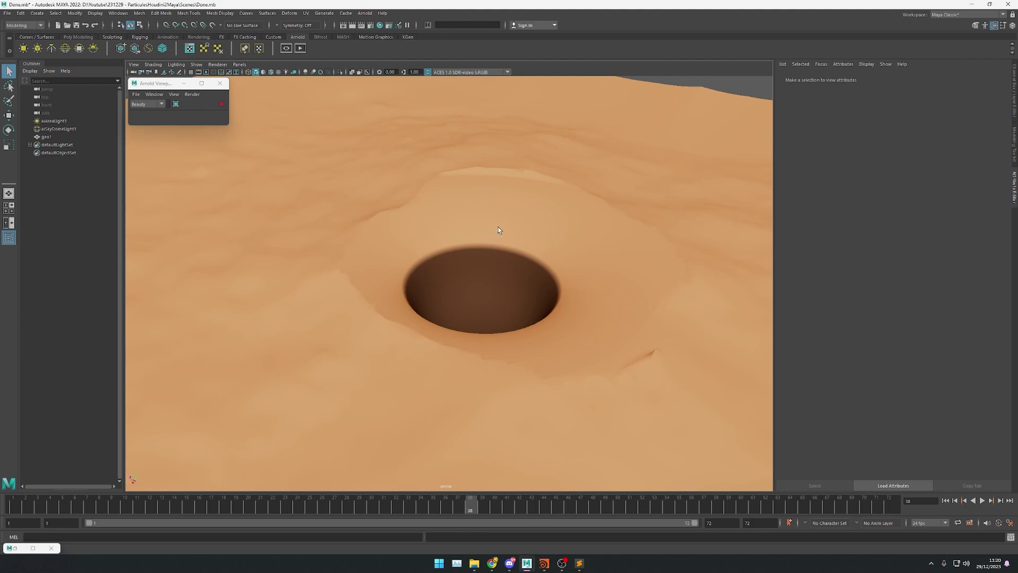
right_click_drag(496, 211, 450, 240, "alt")
left_click_drag(450, 239, 447, 260, "alt")
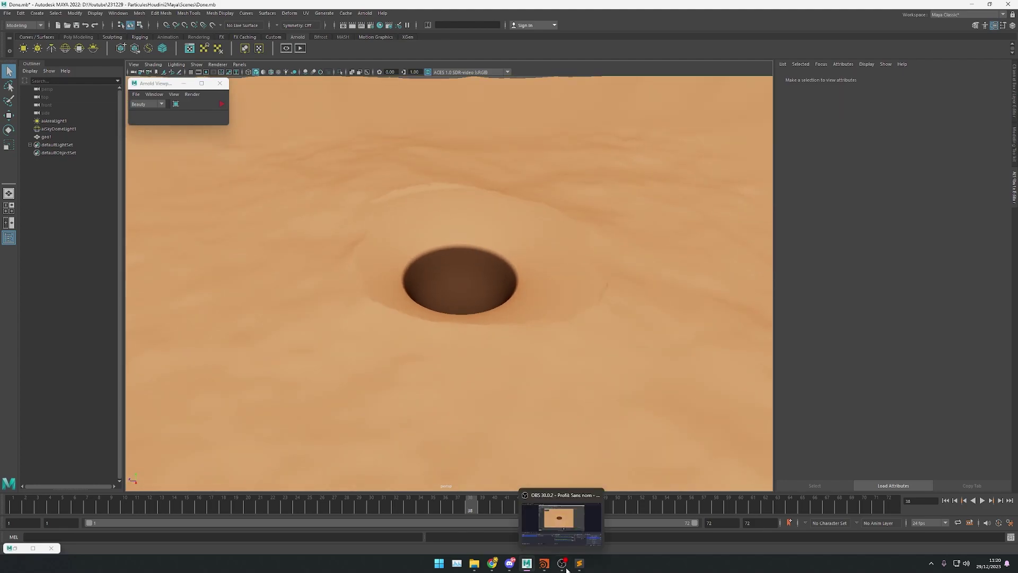
Step: Switch to Houdini and check how attribpromote2 promotes the ground's Cd attribute from point to vertex
left_click(544, 563)
middle_click_drag(684, 306, 737, 318)
left_click_drag(683, 348, 631, 324)
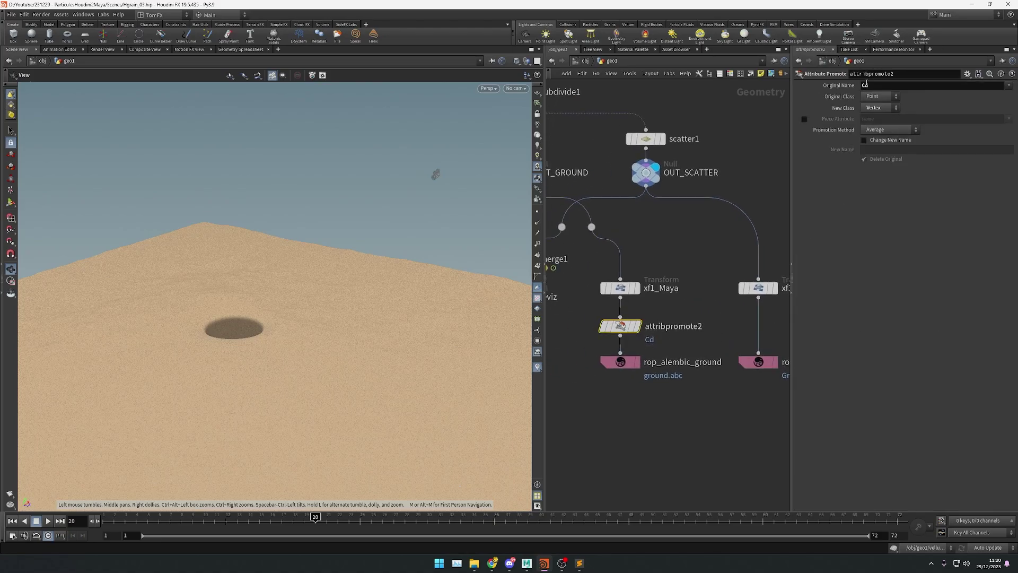
Step: Return to Maya and examine the whole imported ground with its vertex colors
left_click(527, 563)
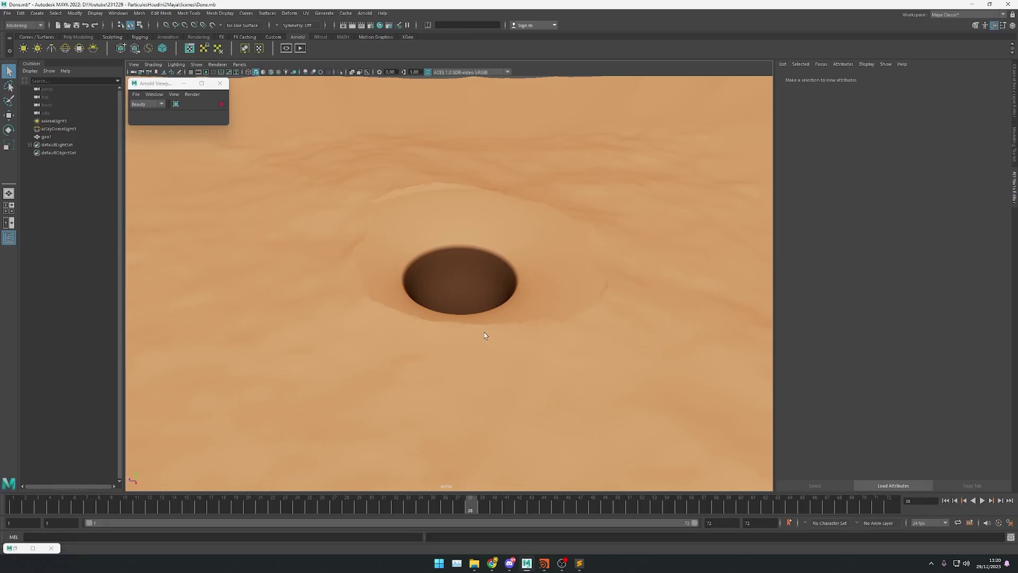
left_click_drag(484, 332, 398, 271, "alt")
right_click_drag(398, 270, 374, 215, "alt")
left_click_drag(374, 215, 408, 269, "alt")
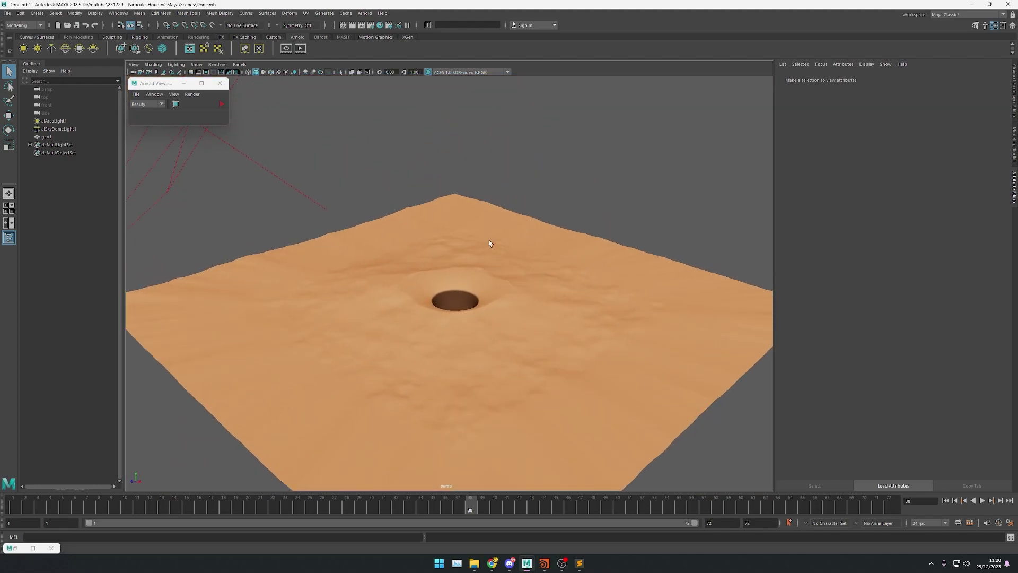
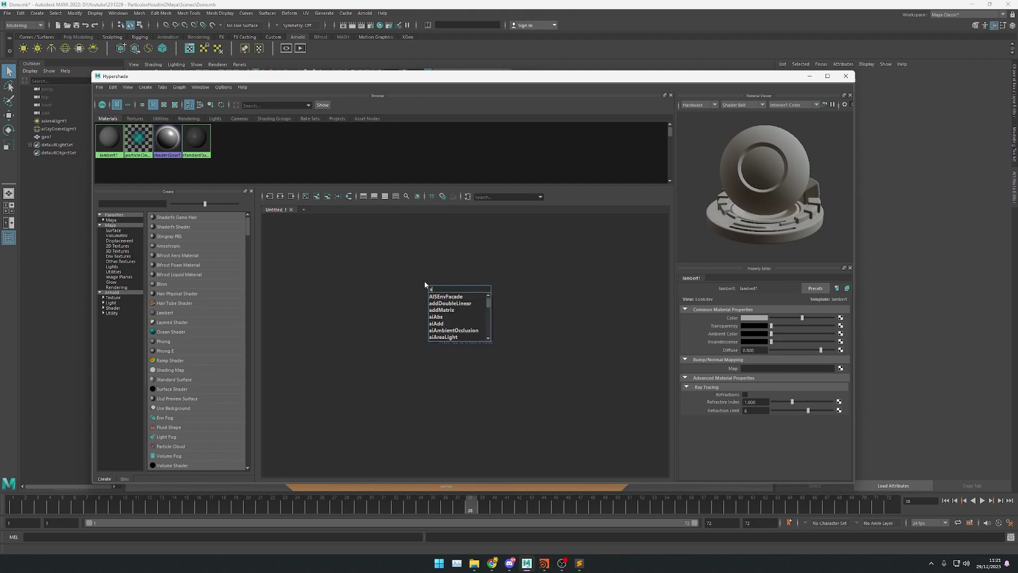
Step: Create an aiStandardSurface material in Hypershade and set its specular weight to 0
type("stan")
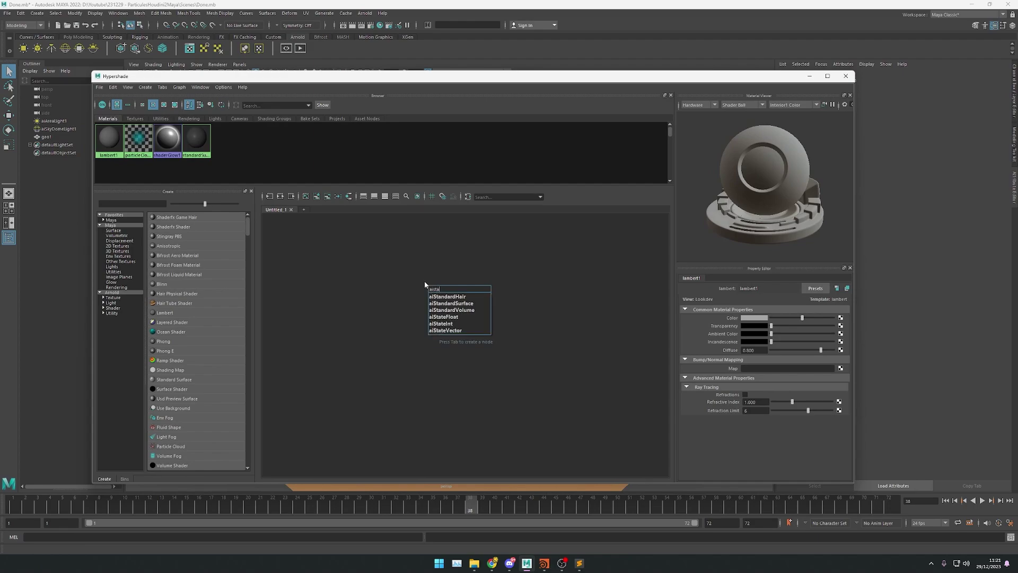
key("Down")
key("Down")
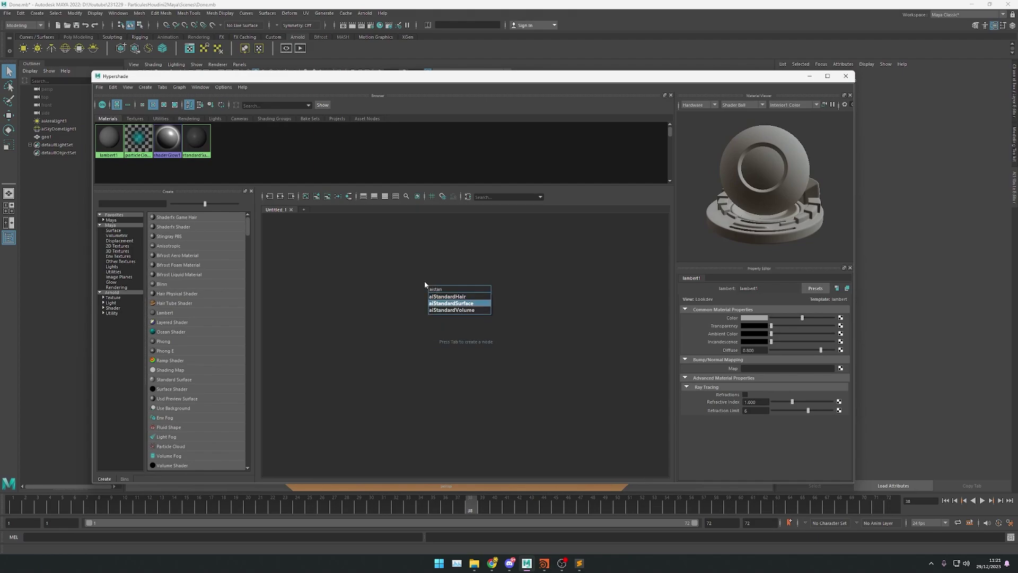
key("Return")
scroll(380, 292, "up", 5)
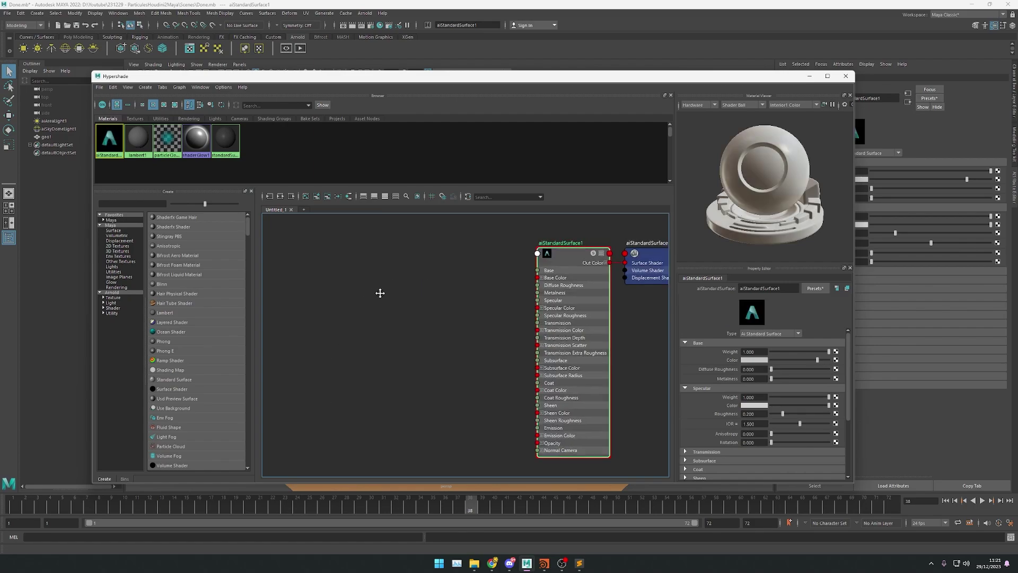
left_click_drag(829, 397, 764, 398)
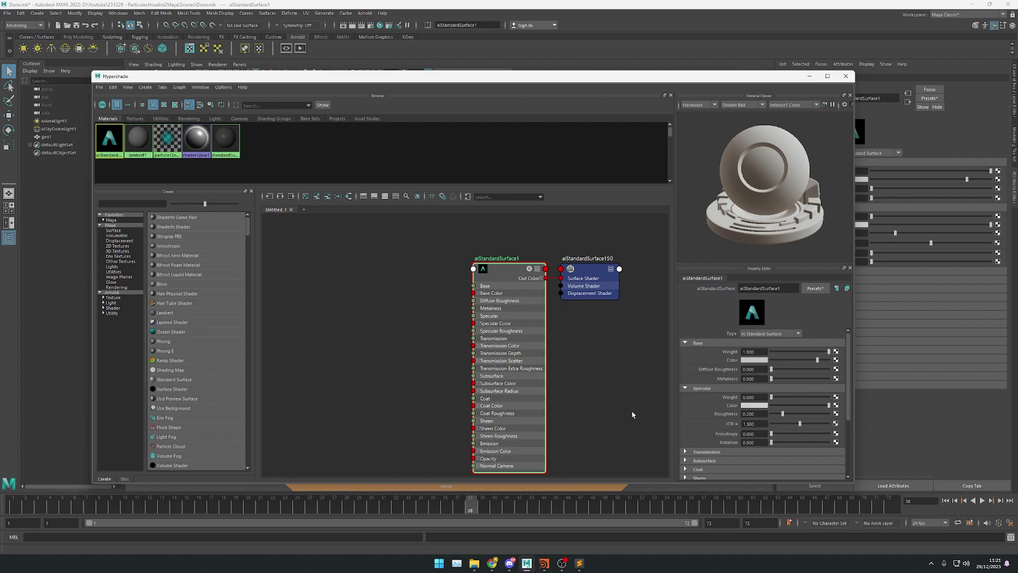
Step: Add an aiUserDataColor node beside the aiStandardSurface1 material in the Hypershade graph
middle_click_drag(403, 309, 422, 320, "alt")
left_click(407, 294)
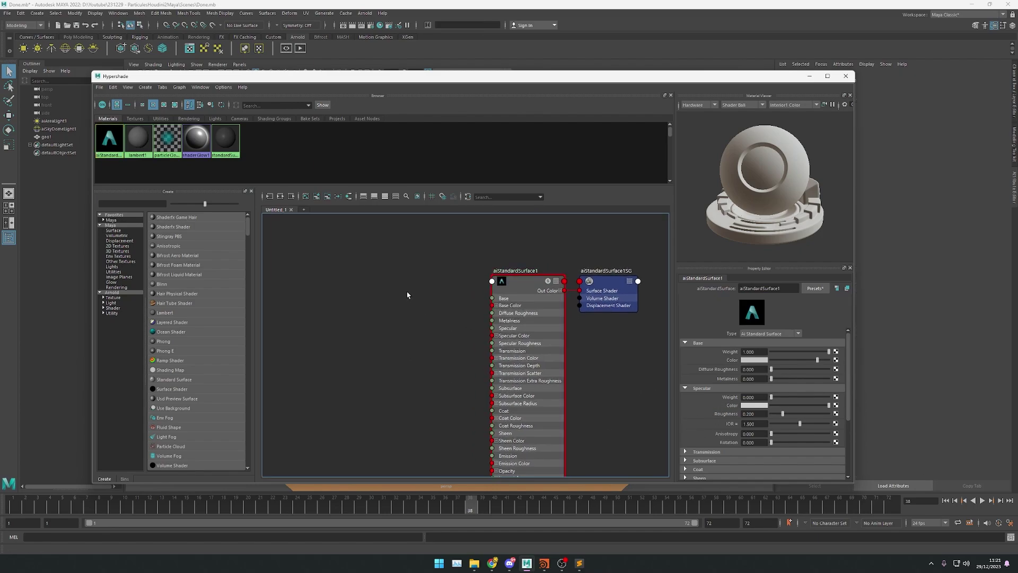
key("Tab")
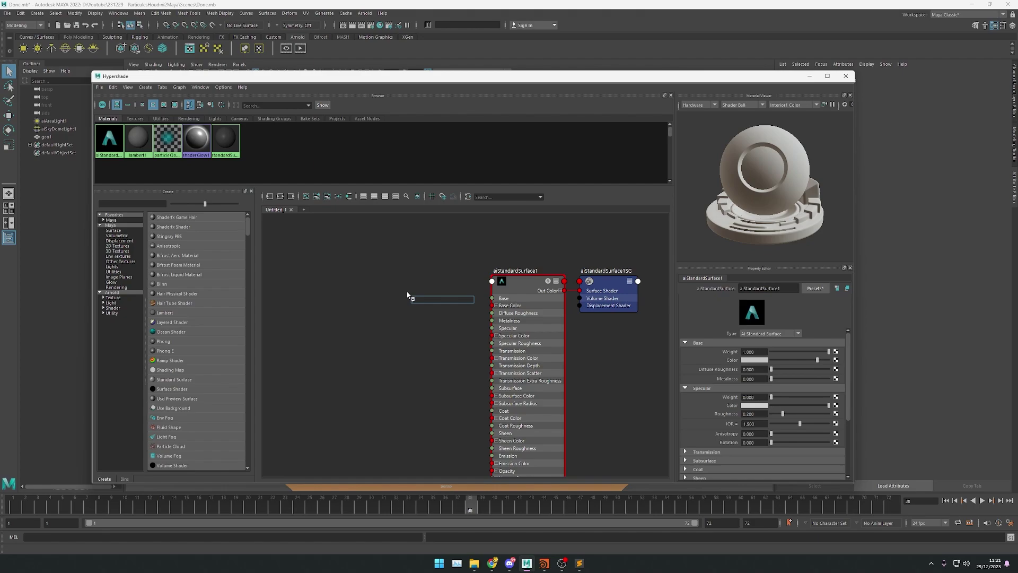
type("data")
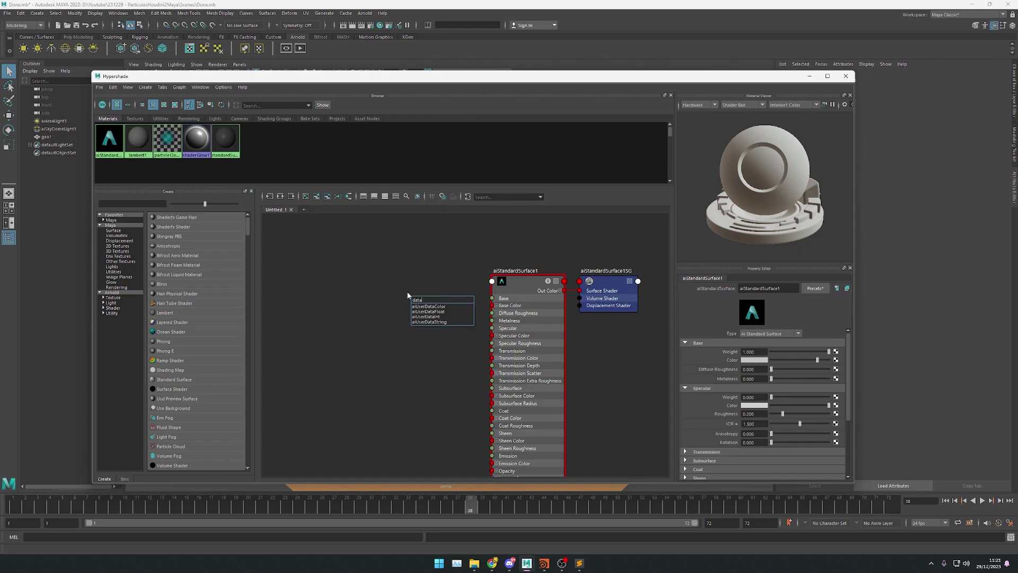
key("Down")
key("Return")
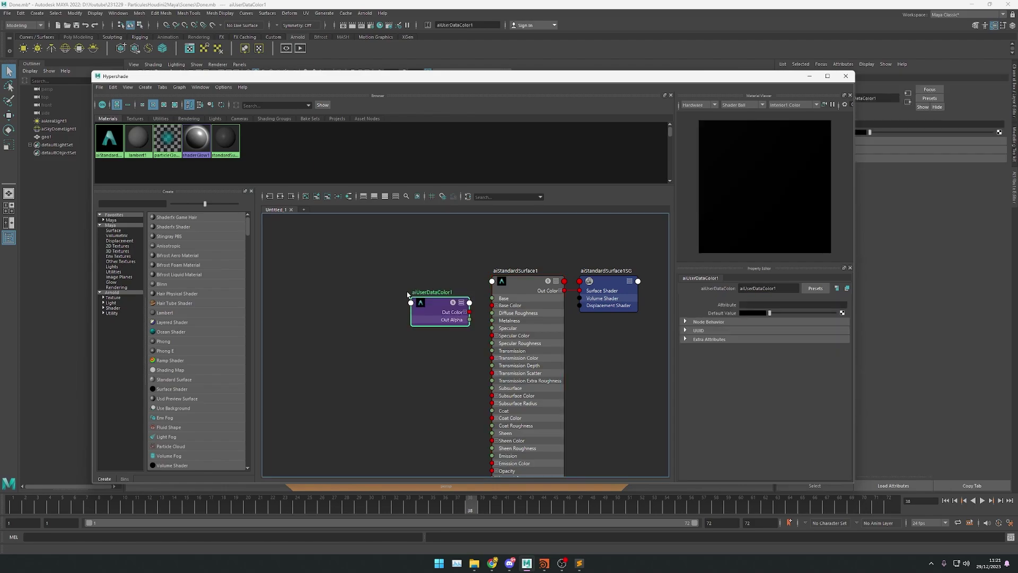
Step: Set the aiUserDataColor node's attribute to Cd and connect its Out Color to the aiStandardSurface1 Base Color
left_click(764, 305)
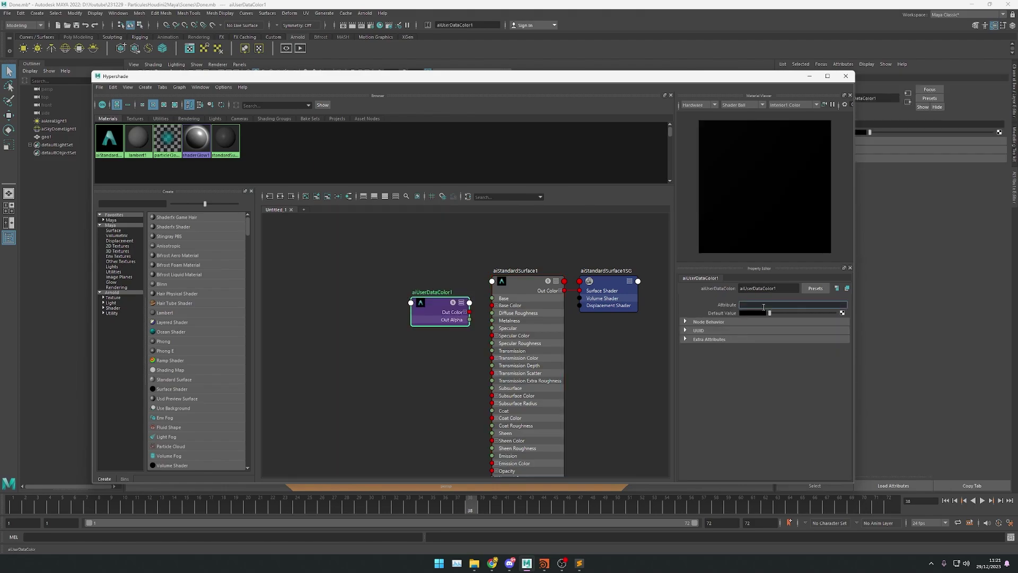
type("Cd")
left_click(447, 357)
middle_click_drag(463, 337, 397, 339, "alt")
scroll(397, 340, "up", 4)
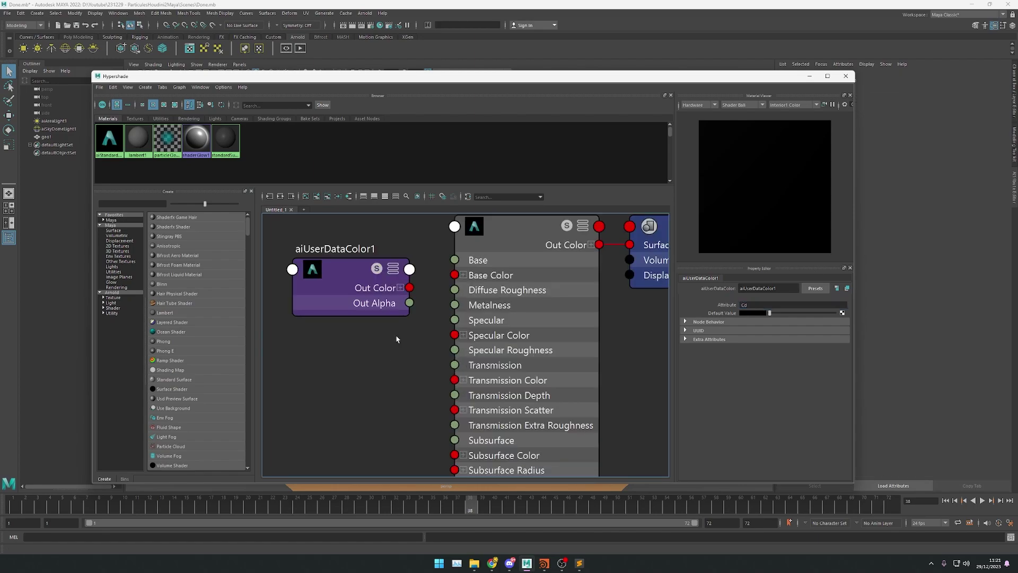
left_click_drag(409, 288, 454, 275)
scroll(419, 330, "down", 5)
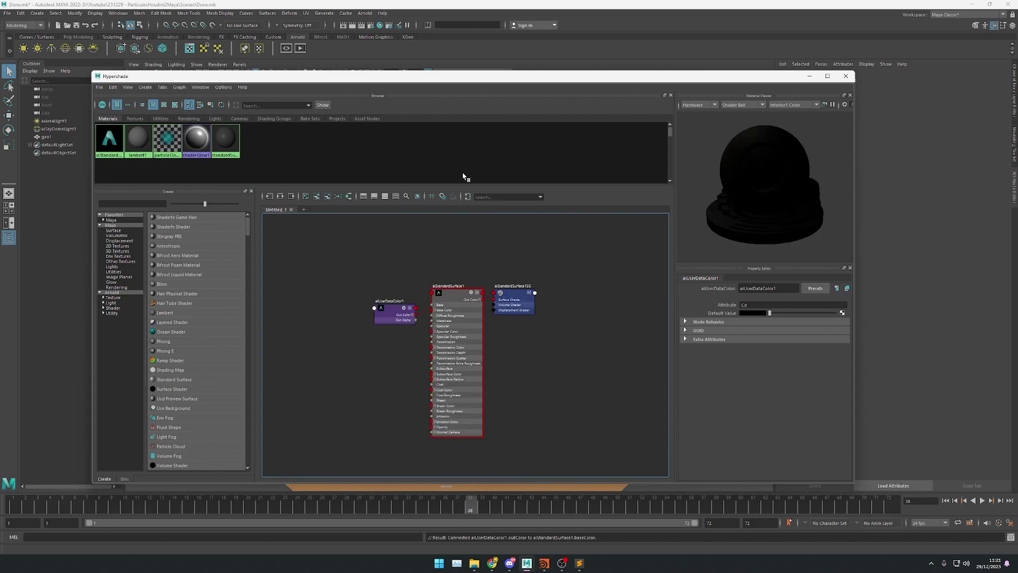
Step: Assign the aiStandardSurface1 material to the ground mesh in the viewport
left_click_drag(477, 75, 443, 259)
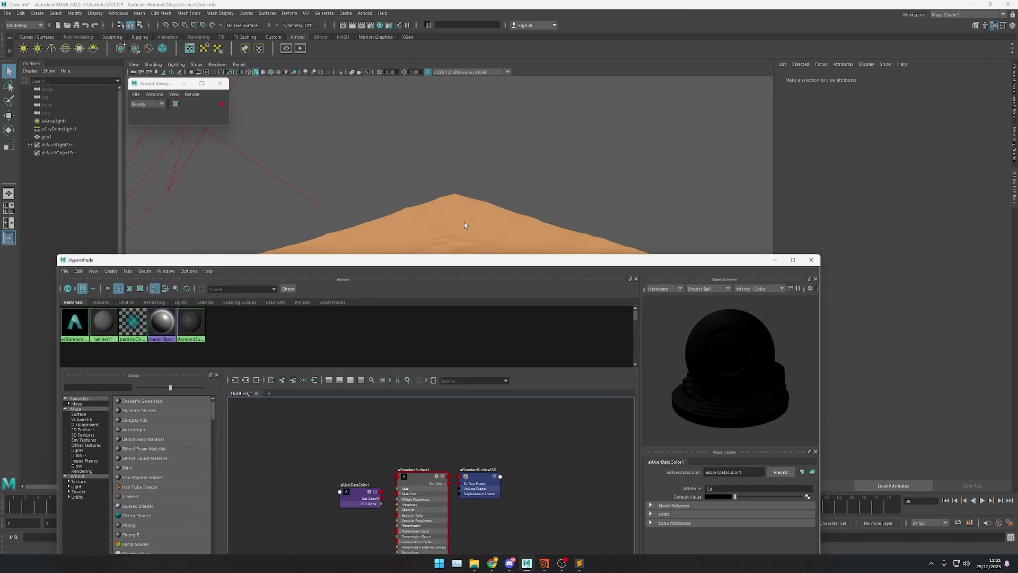
left_click(465, 225)
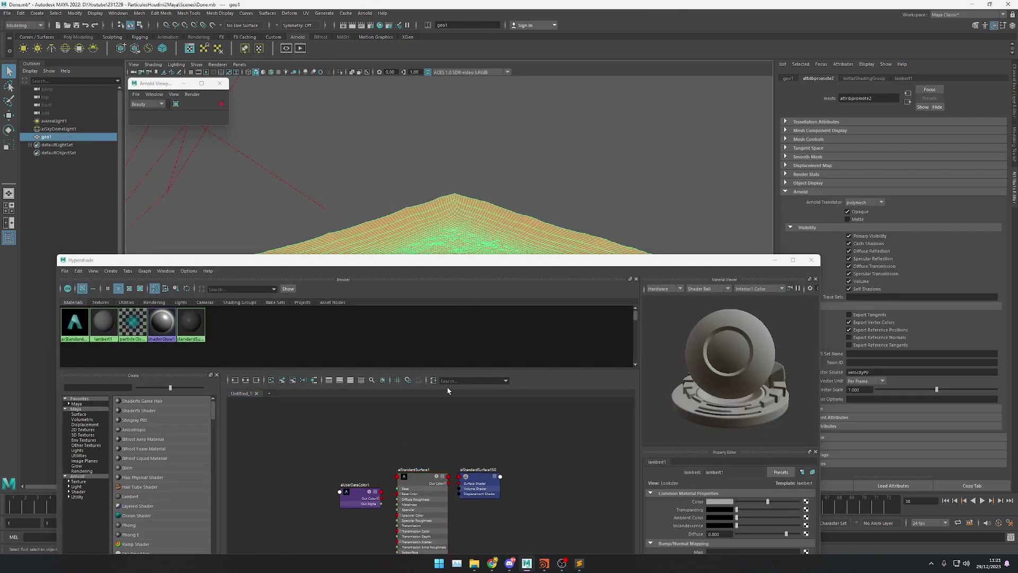
right_click(422, 480)
left_click(421, 406)
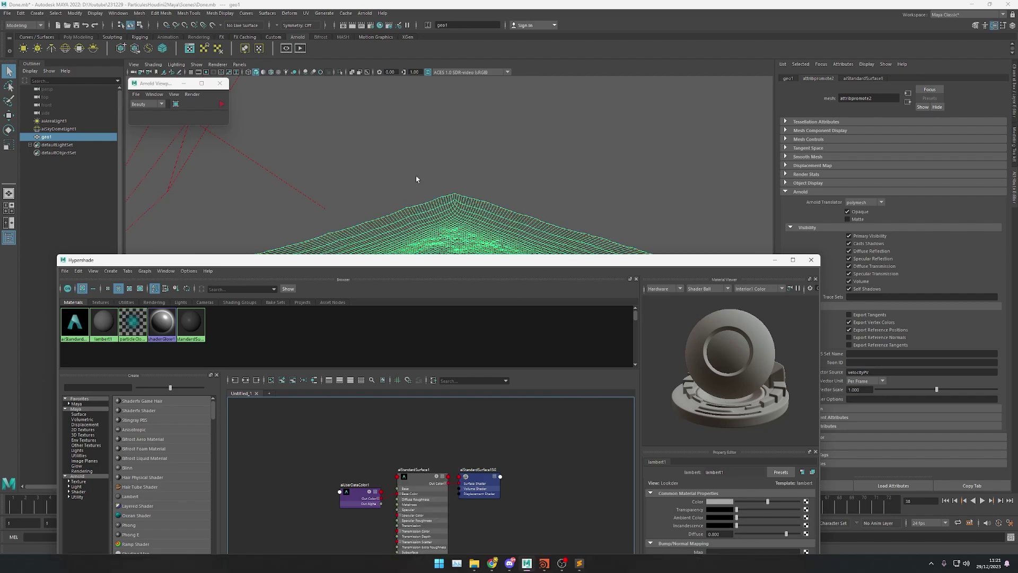
Step: Put Hypershade away and run an Arnold viewport render to examine the ground's color around the crater, then stop it
right_click(223, 105)
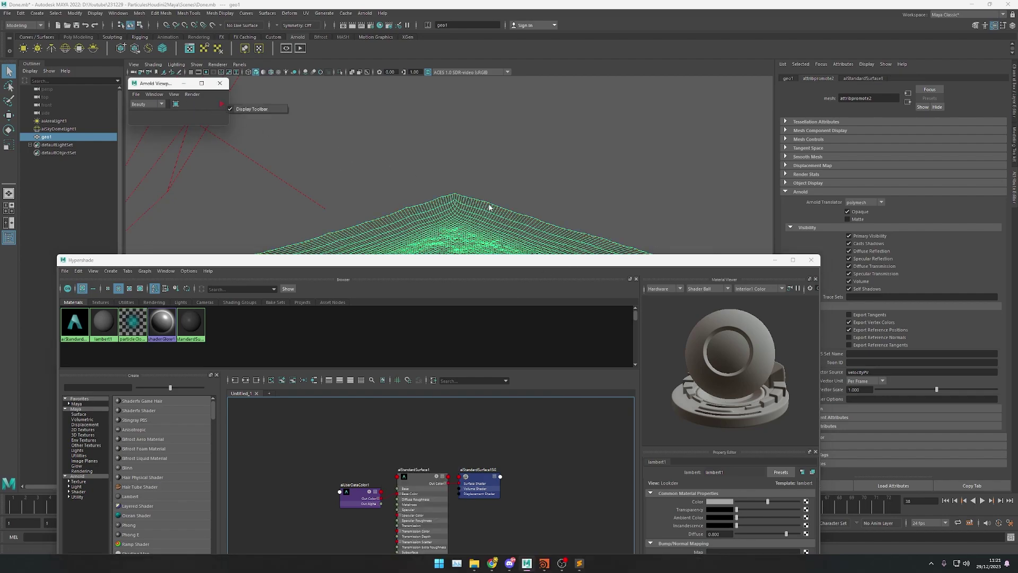
left_click(222, 104)
left_click(774, 260)
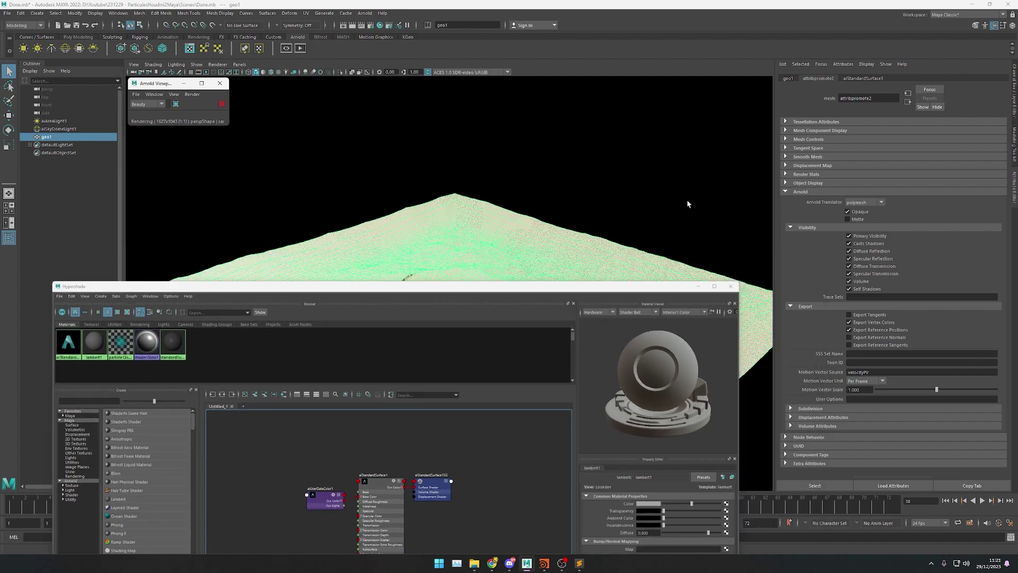
left_click(651, 180)
right_click_drag(649, 456, 697, 286, "alt")
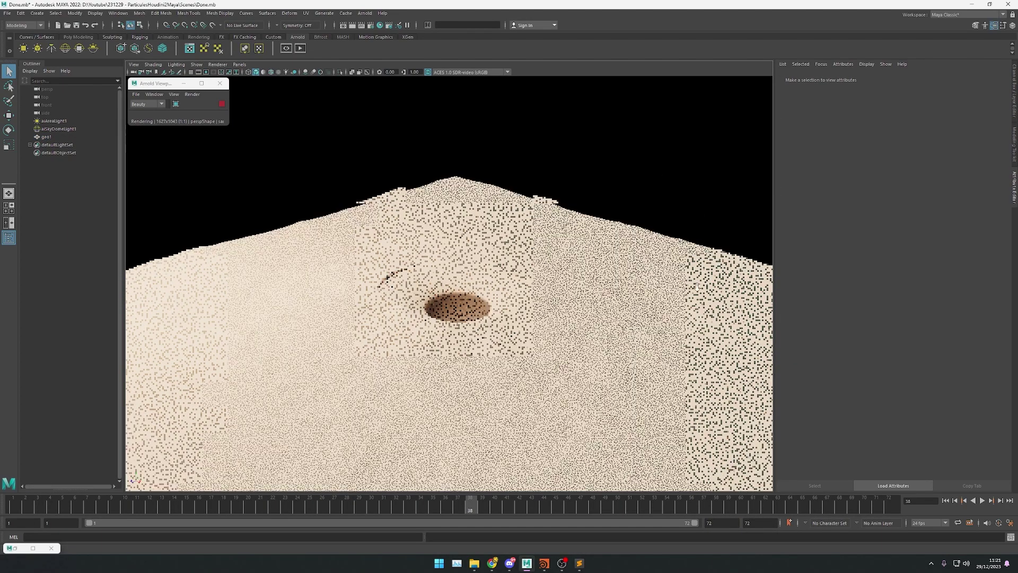
scroll(448, 337, "up", 3)
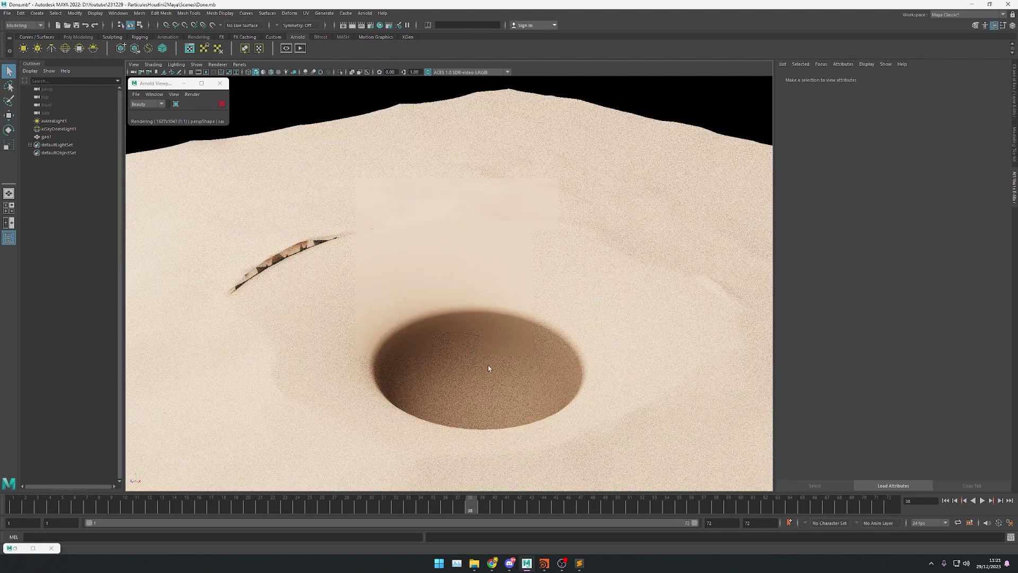
right_click_drag(488, 365, 426, 257, "alt")
left_click_drag(427, 257, 448, 255, "alt")
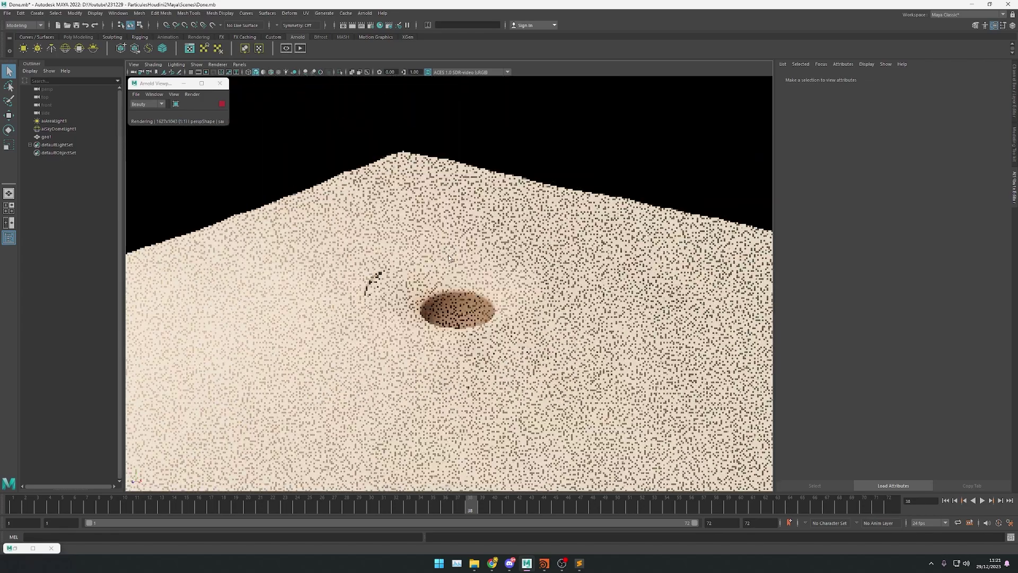
scroll(449, 257, "down", 4)
scroll(496, 280, "up", 2)
left_click_drag(496, 280, 529, 264, "alt")
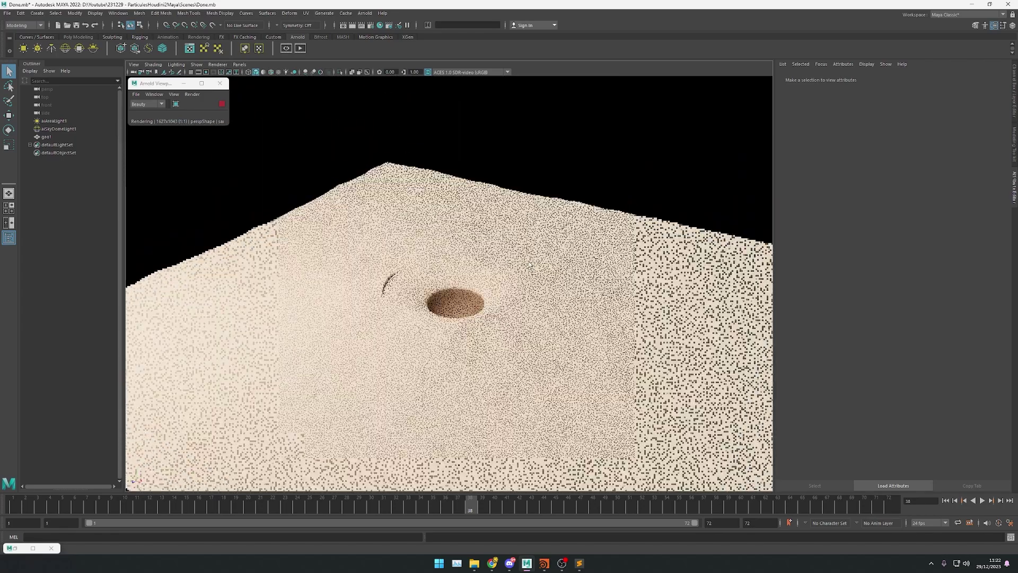
left_click(222, 104)
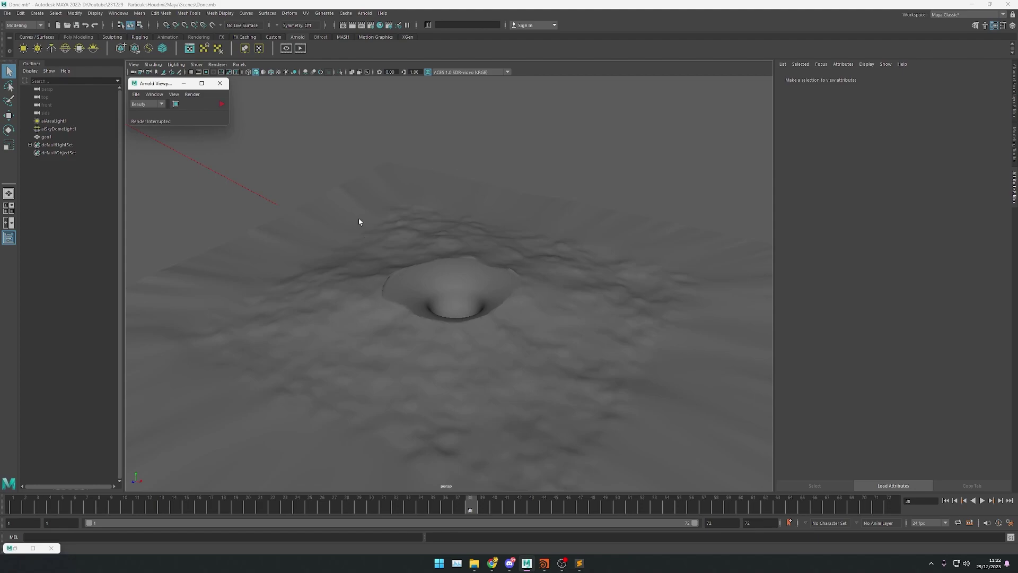
Step: Create an Arnold stand-in and rename it aiStandIn_groundGrains
left_click(346, 14)
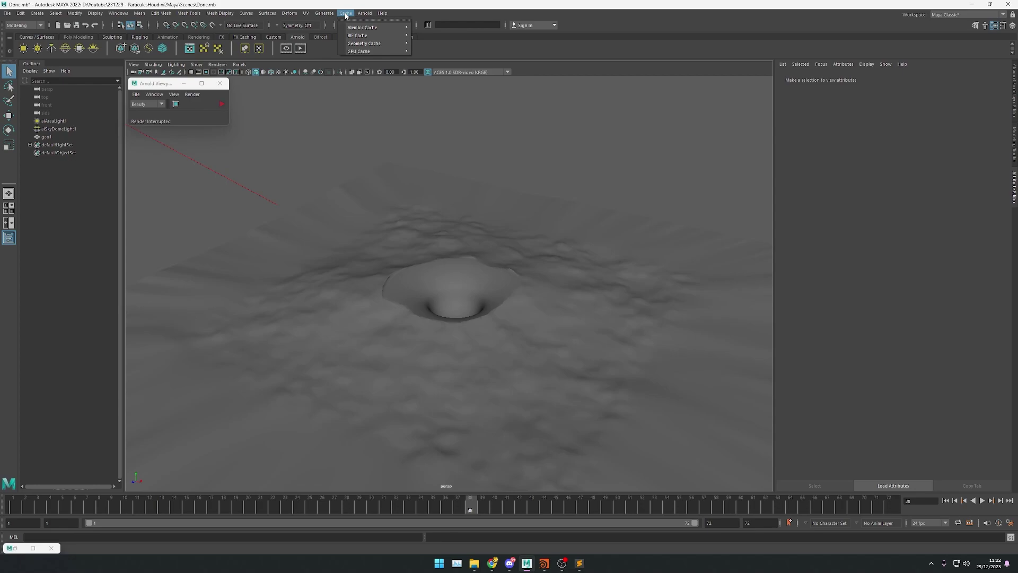
mouse_move(366, 17)
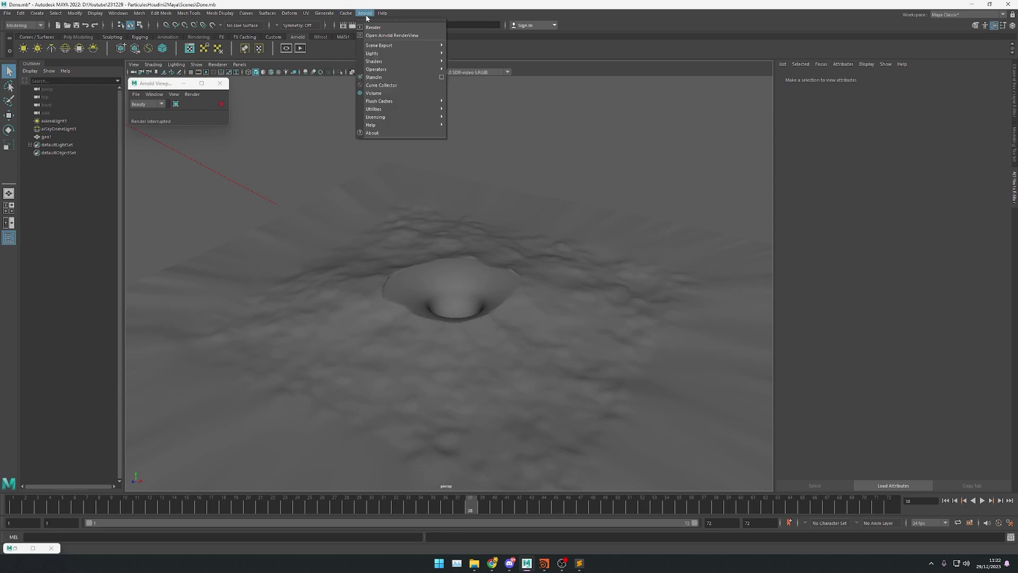
left_click(390, 79)
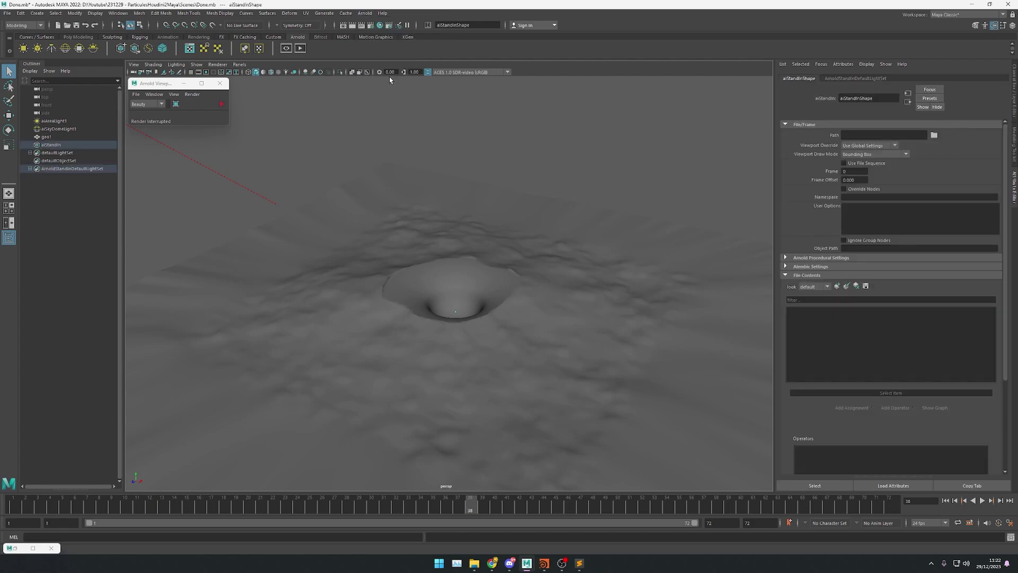
left_click(51, 145)
double_click(53, 145)
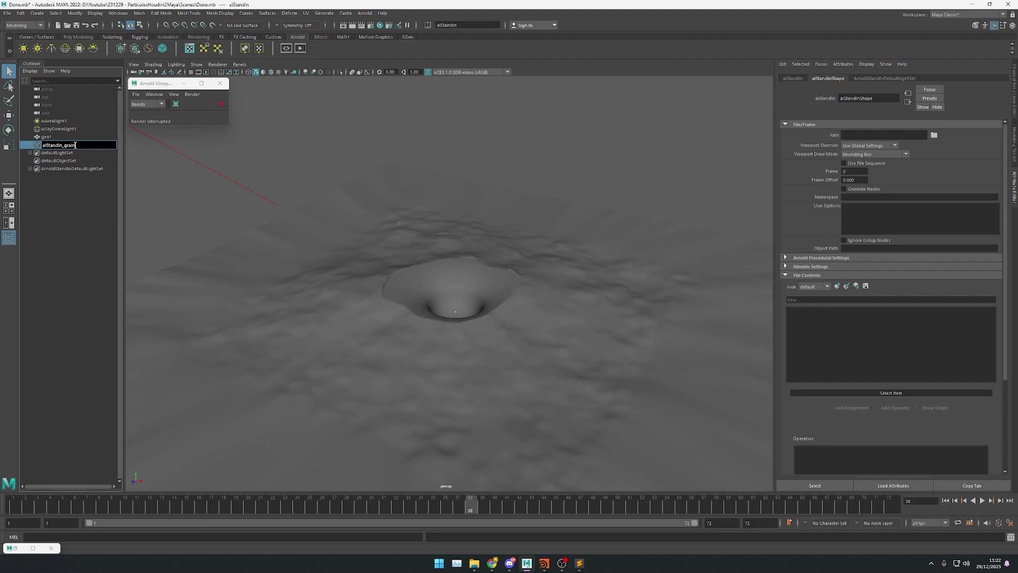
type("_groundGrains")
key("Return")
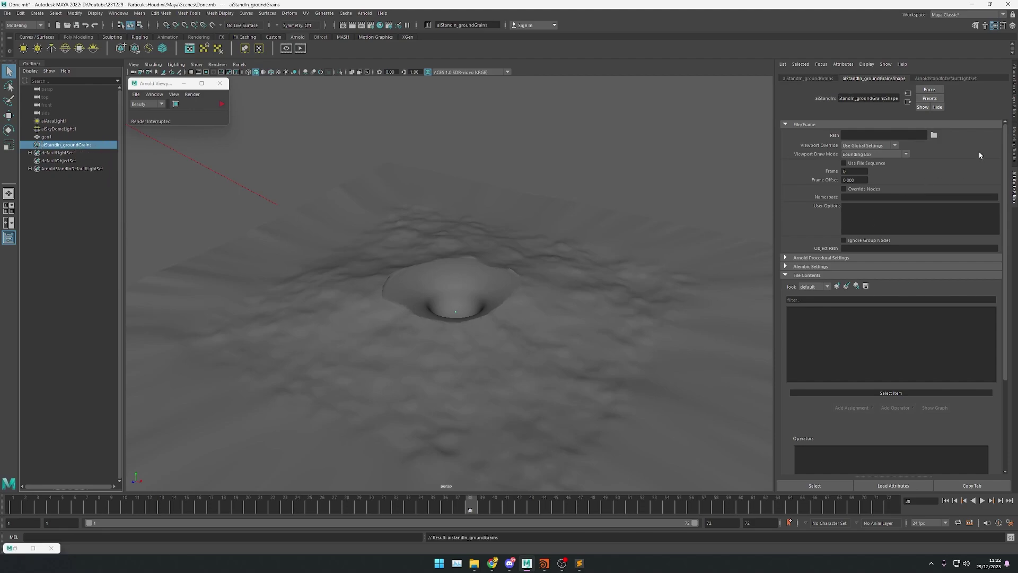
Step: Load GroundScatter.abc into the aiStandIn_groundGrains stand-in
left_click(934, 135)
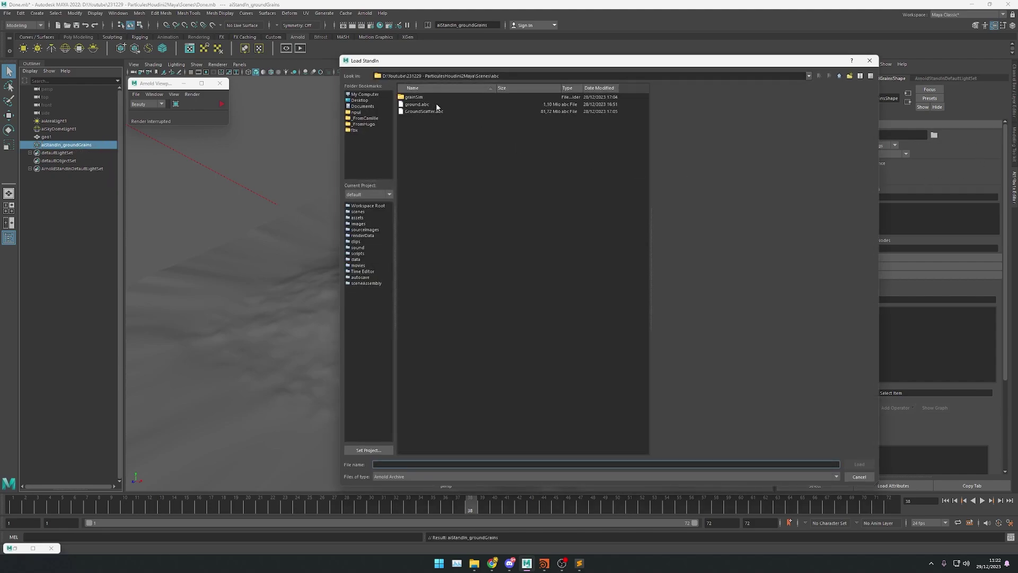
left_click(414, 113)
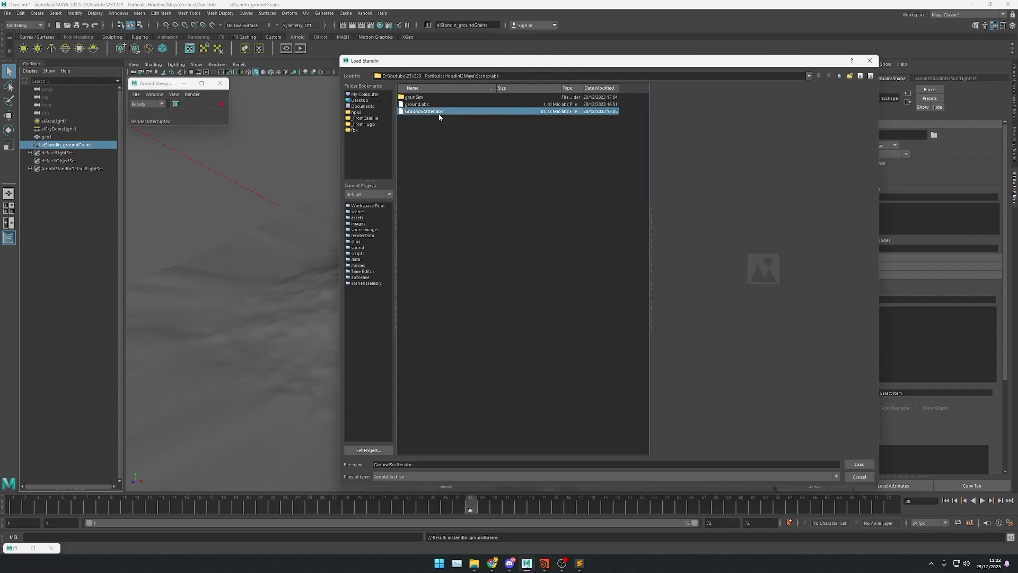
left_click(860, 465)
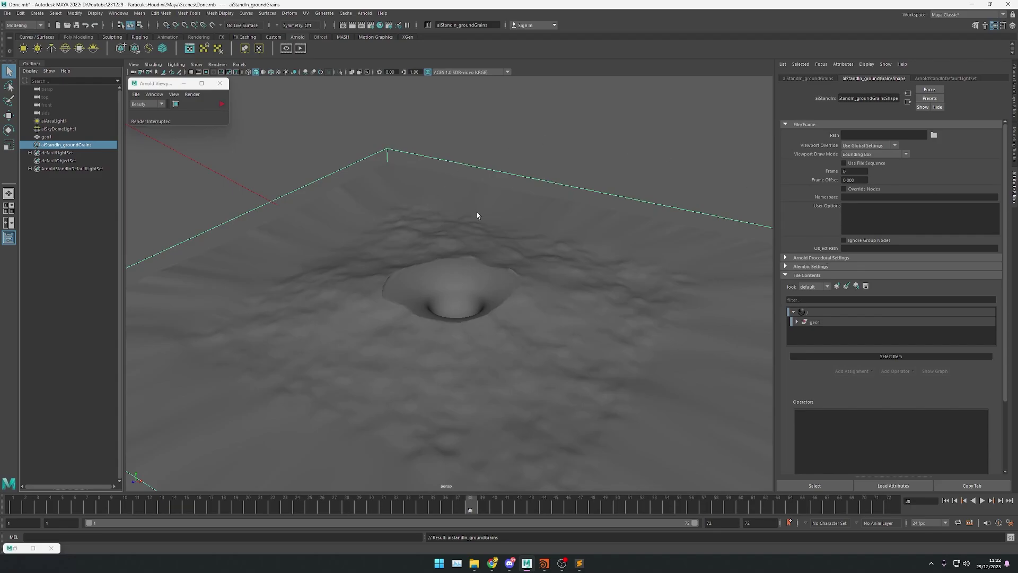
Step: Render the ground together with the stand-in in the Arnold viewport and inspect the crater area, then stop the render
left_click(221, 104)
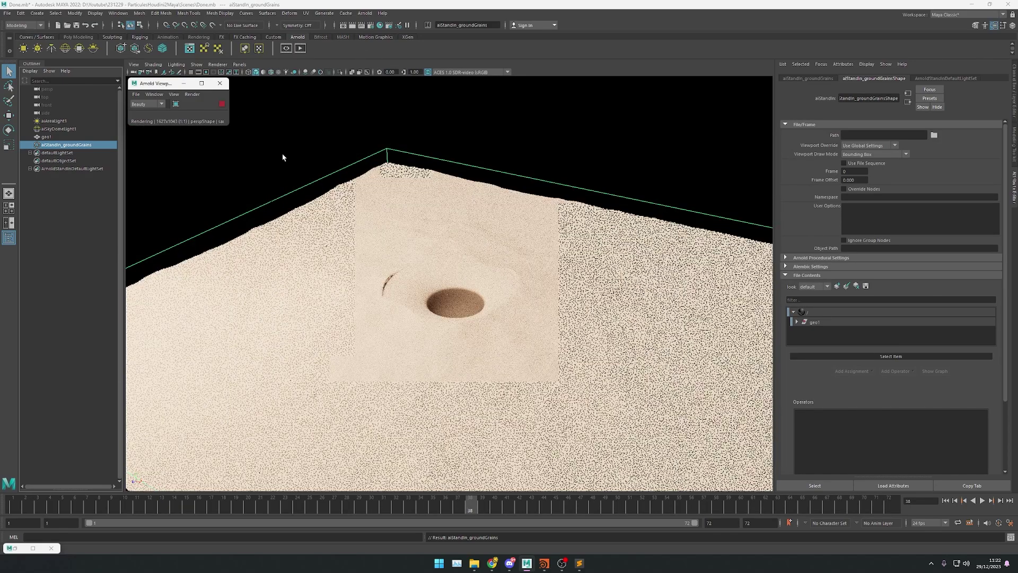
right_click_drag(387, 305, 554, 258, "alt")
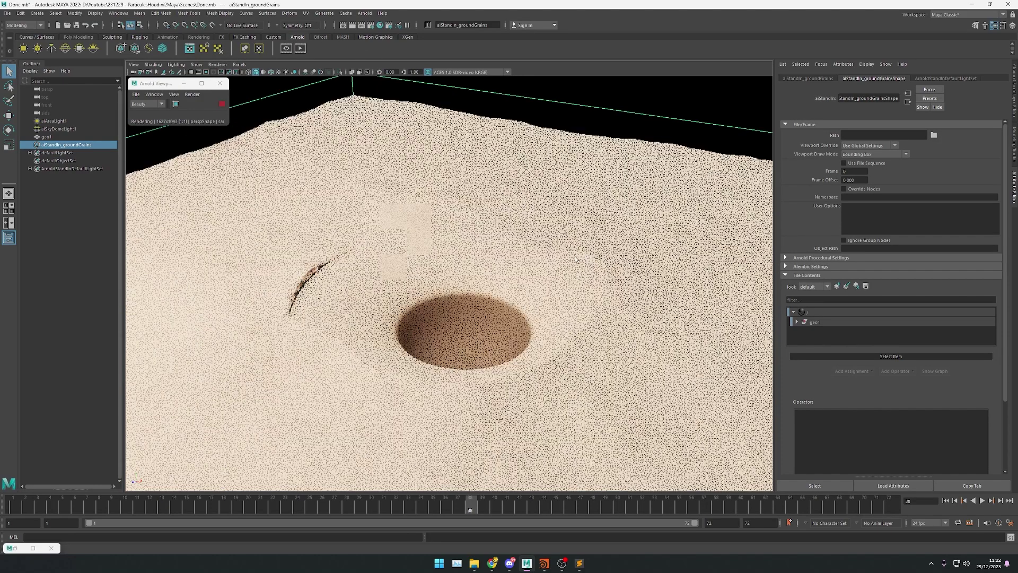
left_click(222, 104)
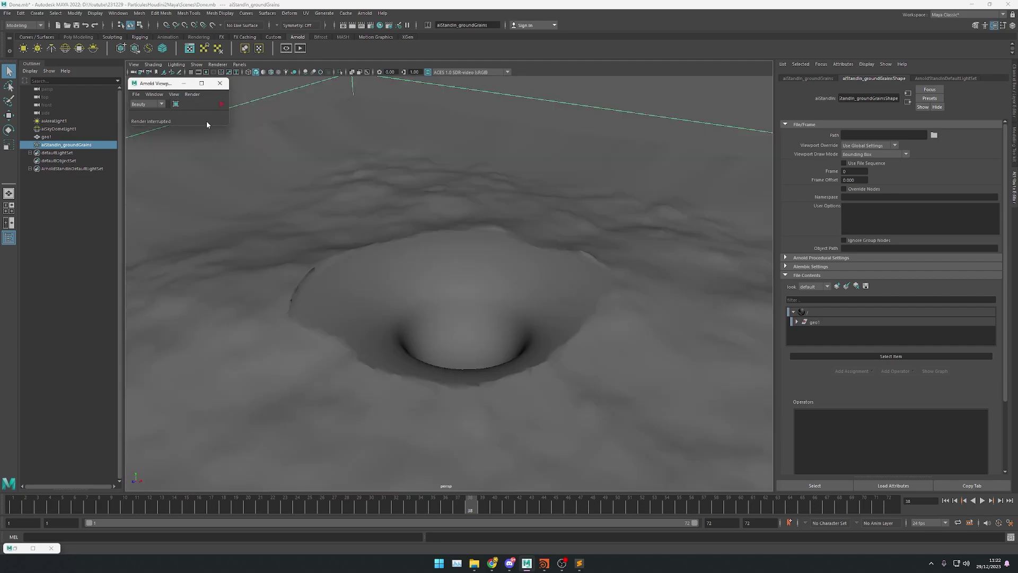
Step: Rename the ground mesh geo1 to ground_geo and hide it
left_click(60, 136)
double_click(49, 137)
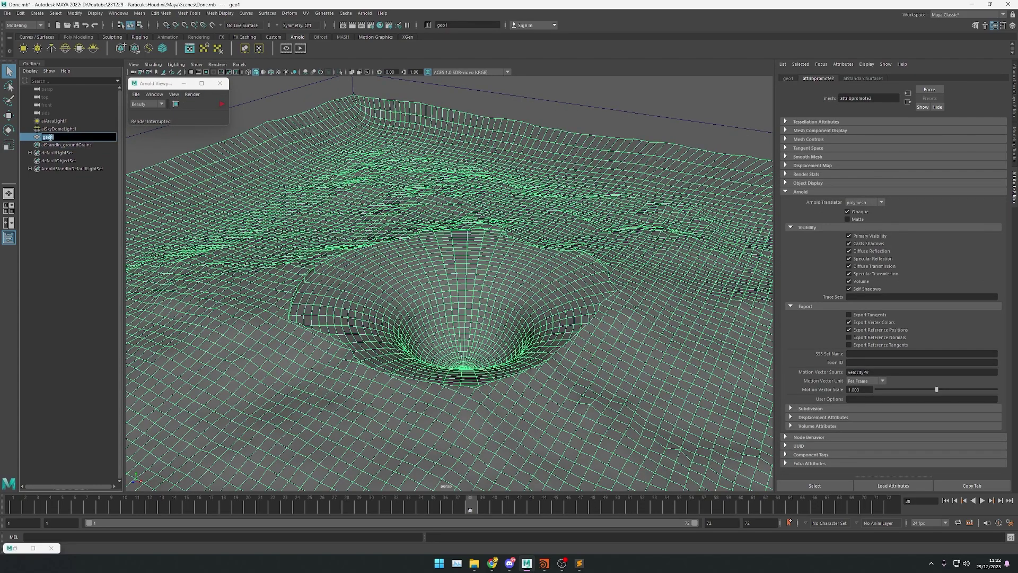
type("ground")
type("_fe")
key("BackSpace")
key("BackSpace")
type("geo")
key("Return")
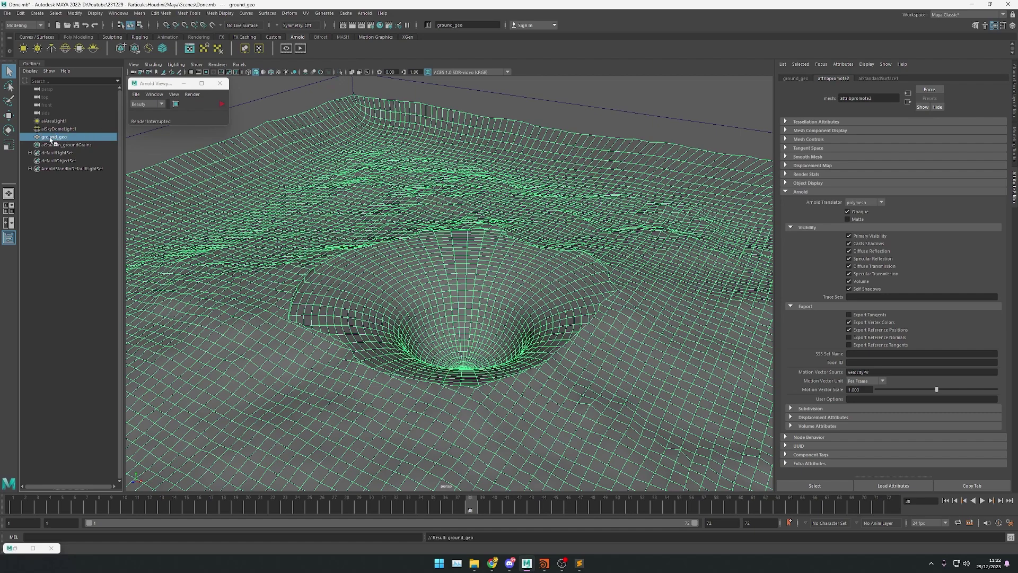
key("ctrl+h")
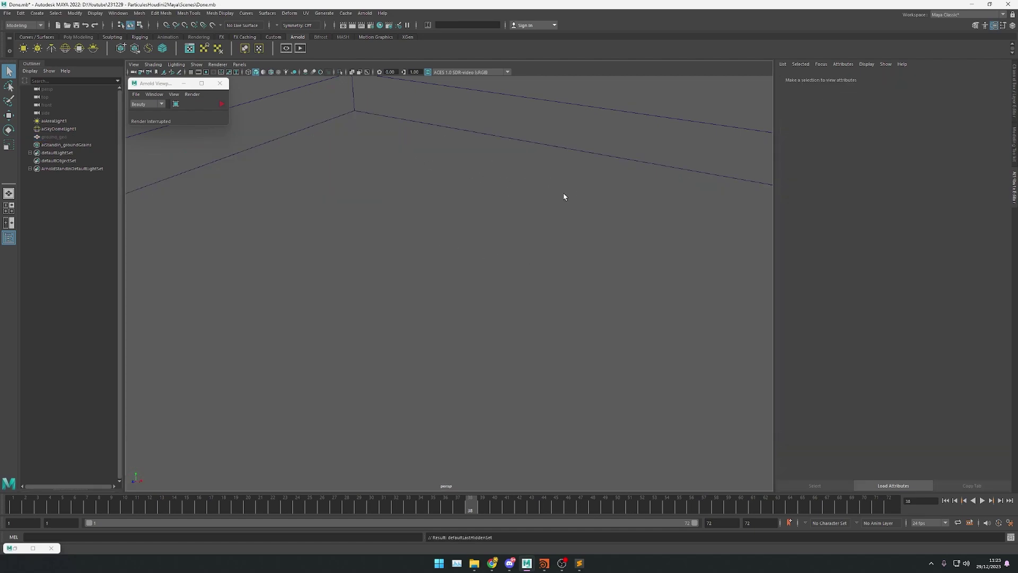
Step: Select the ground grains stand-in and test-render it alone in the Arnold viewport
right_click_drag(564, 197, 488, 214, "alt")
left_click_drag(452, 167, 498, 248)
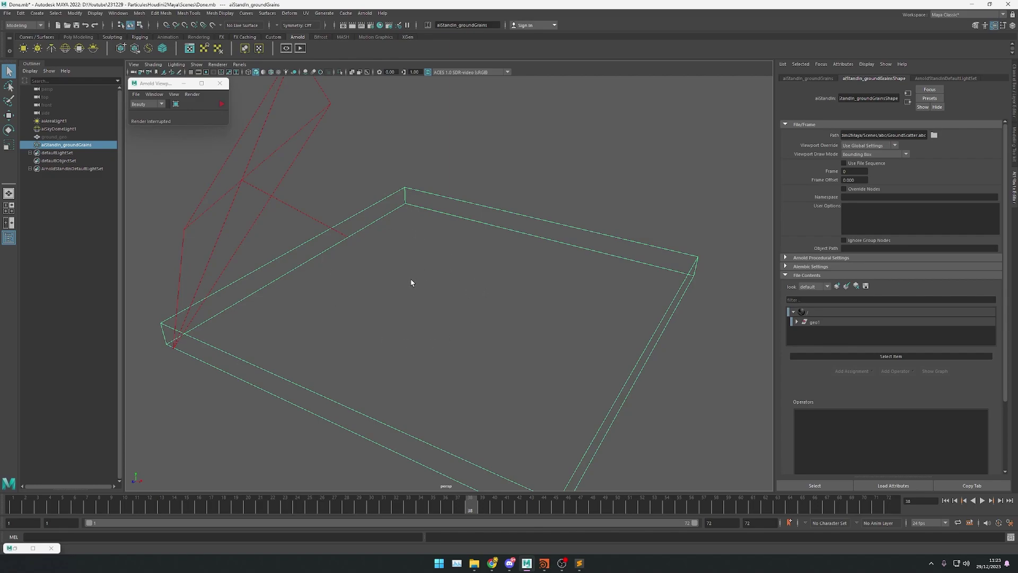
left_click(222, 104)
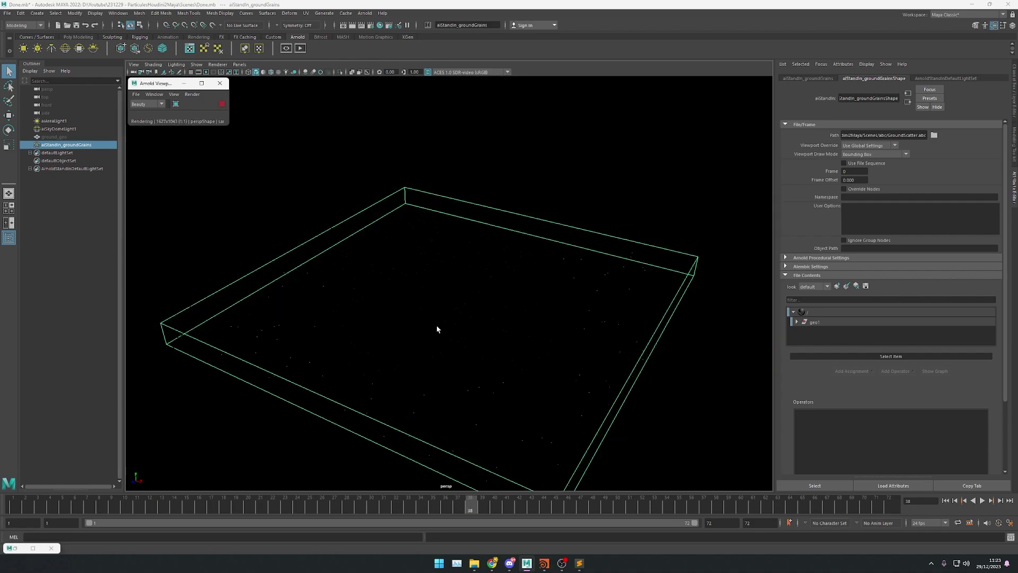
left_click(222, 104)
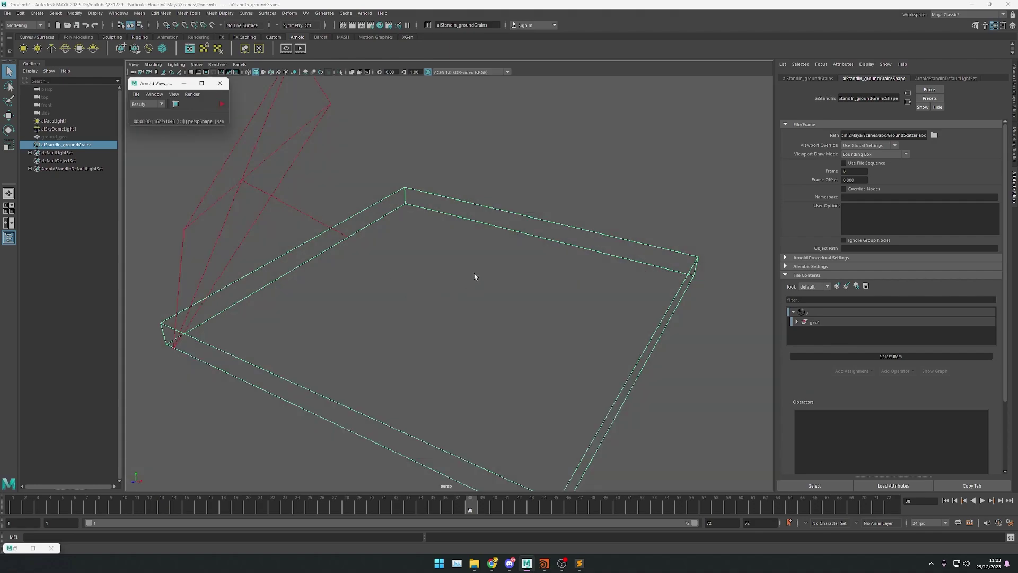
Step: Switch to Houdini and check the xf3_Maya transform between OUT_SCATTER and the GroundScatter Alembic export
left_click(545, 563)
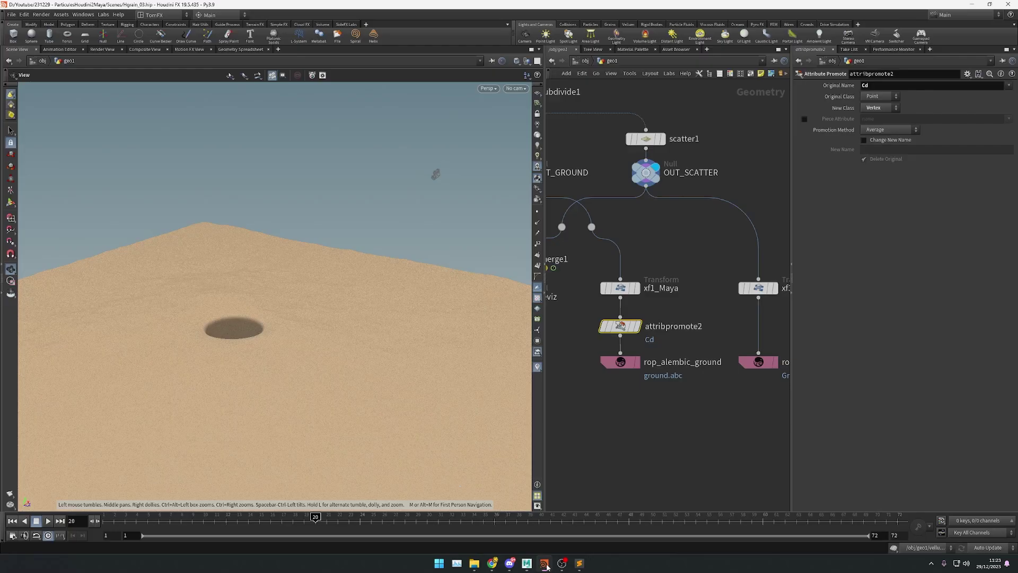
left_click(732, 290)
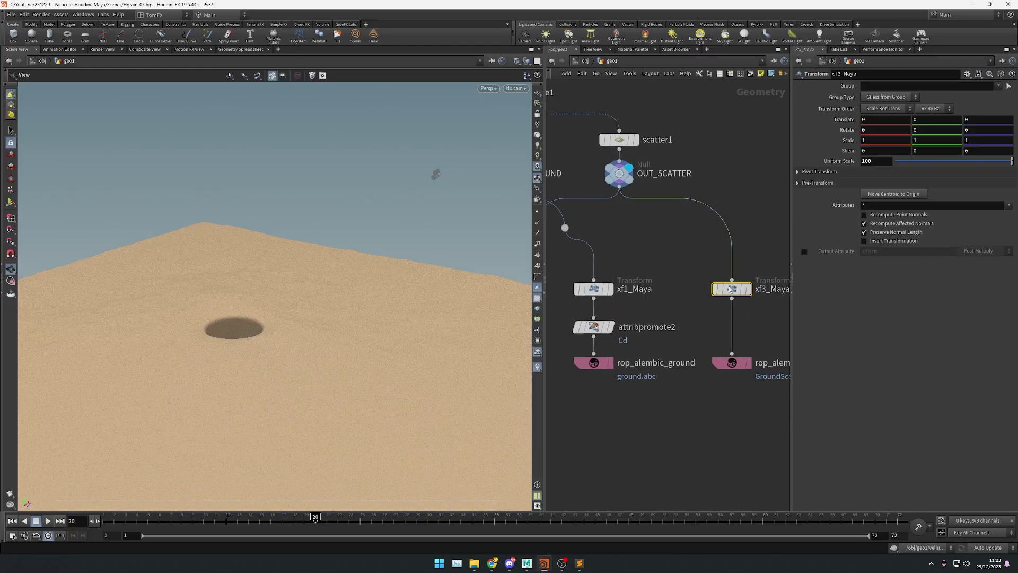
middle_click_drag(681, 268, 662, 273)
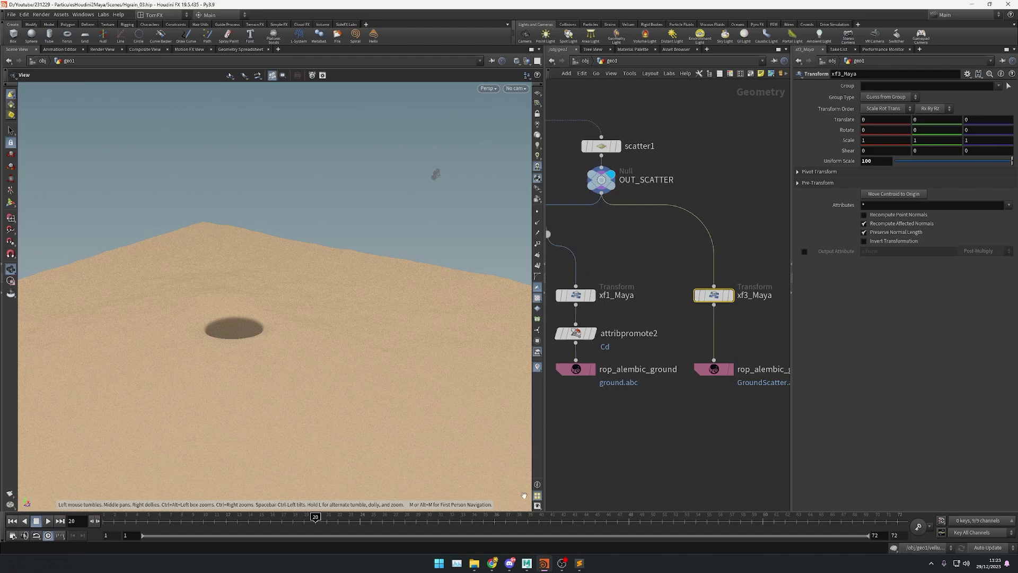
middle_click_drag(674, 295, 731, 298)
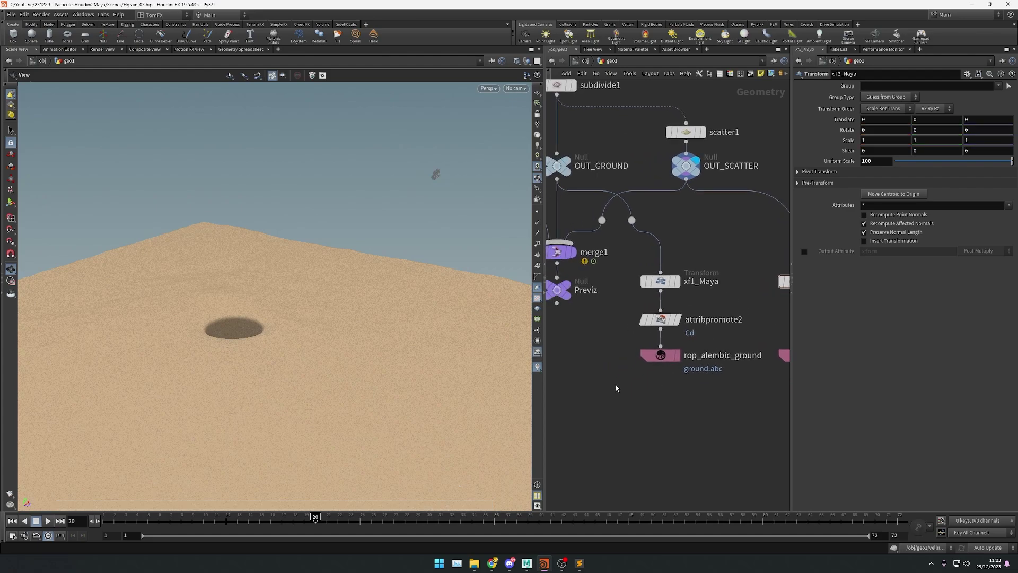
middle_click_drag(591, 380, 516, 383)
middle_click_drag(674, 322, 670, 338)
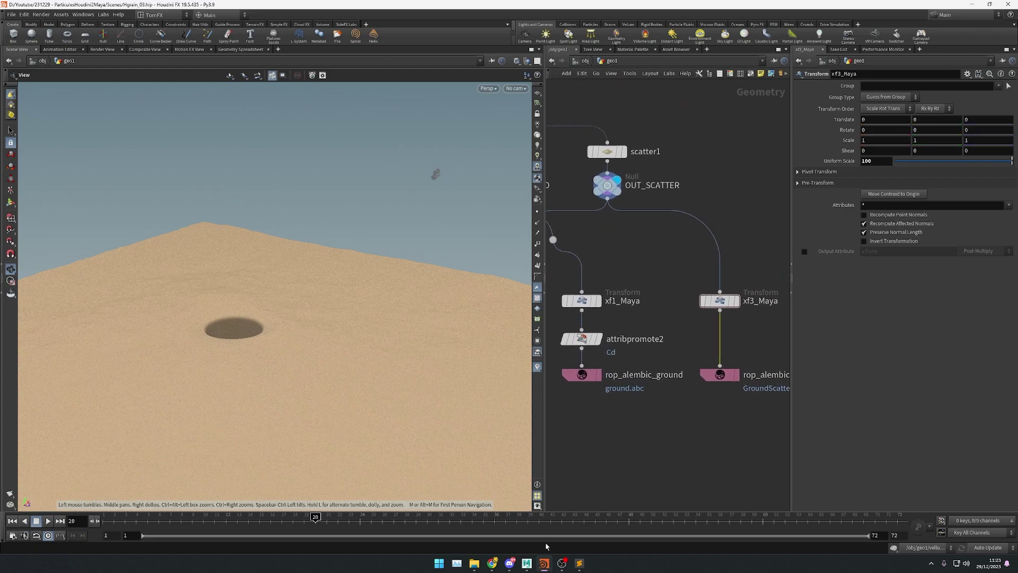
Step: Switch back to Maya and add a points radius override of 1 to xf3_Maya in the ground grains stand-in
left_click(544, 565)
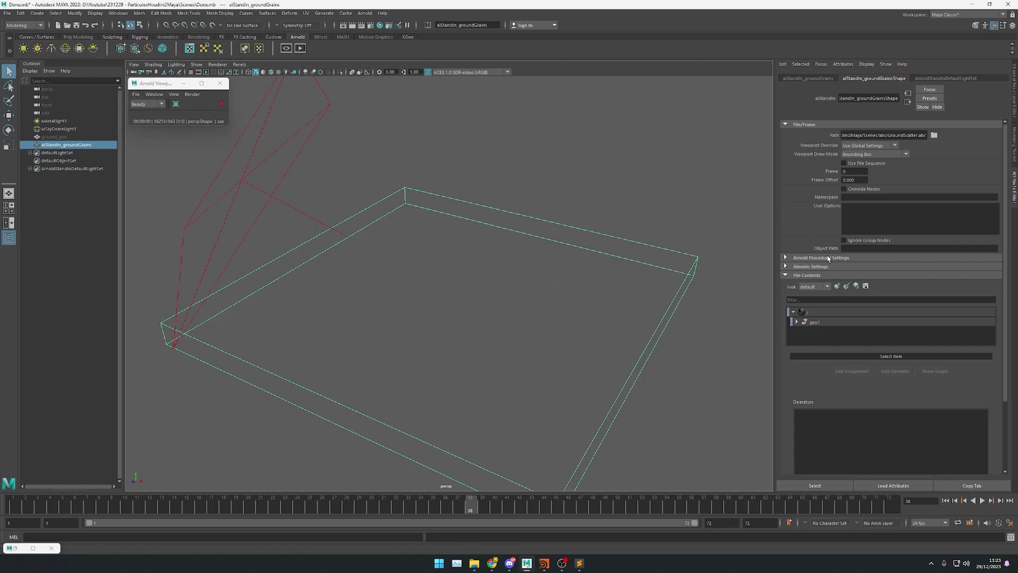
left_click(798, 322)
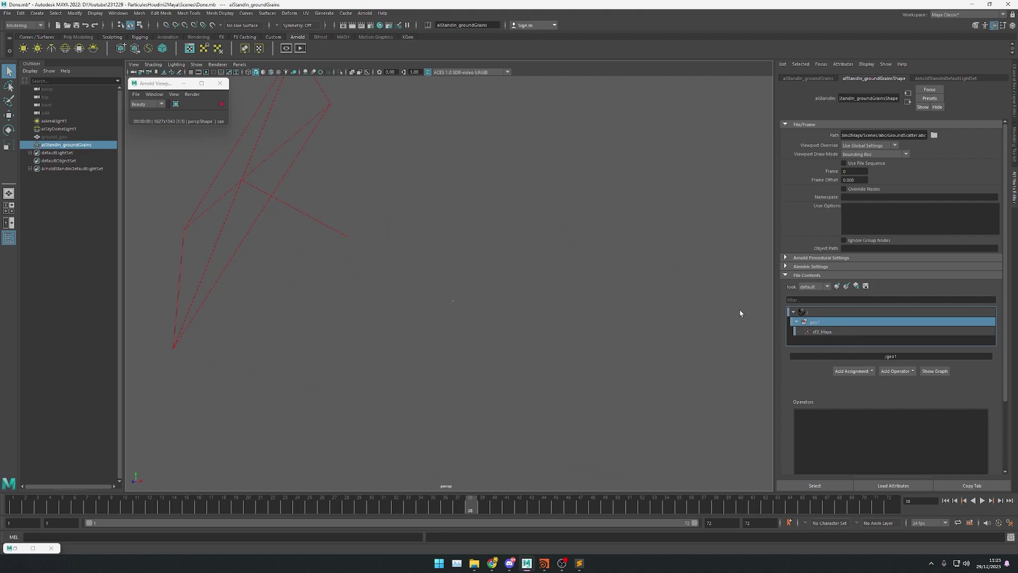
left_click(817, 332)
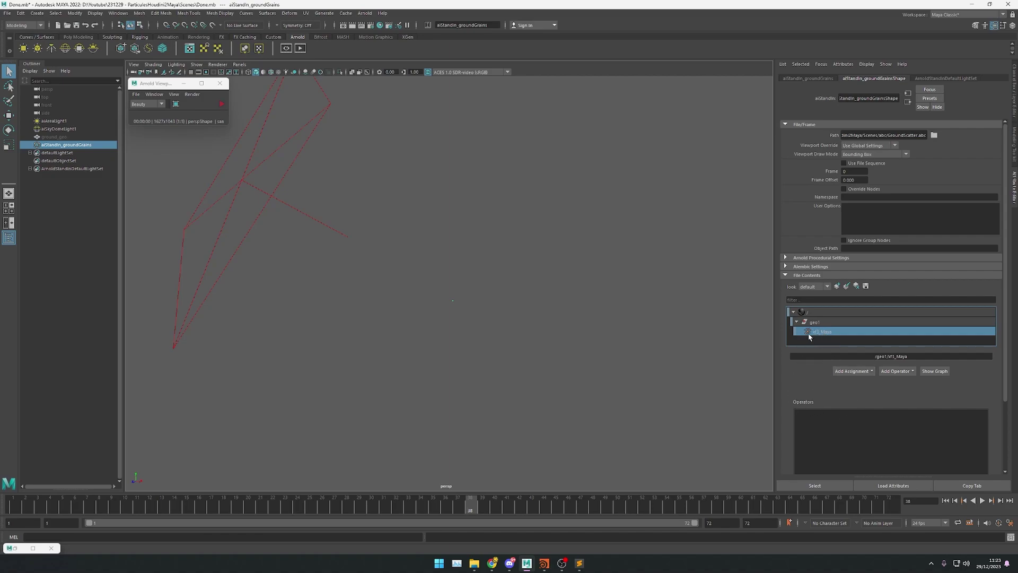
left_click(848, 374)
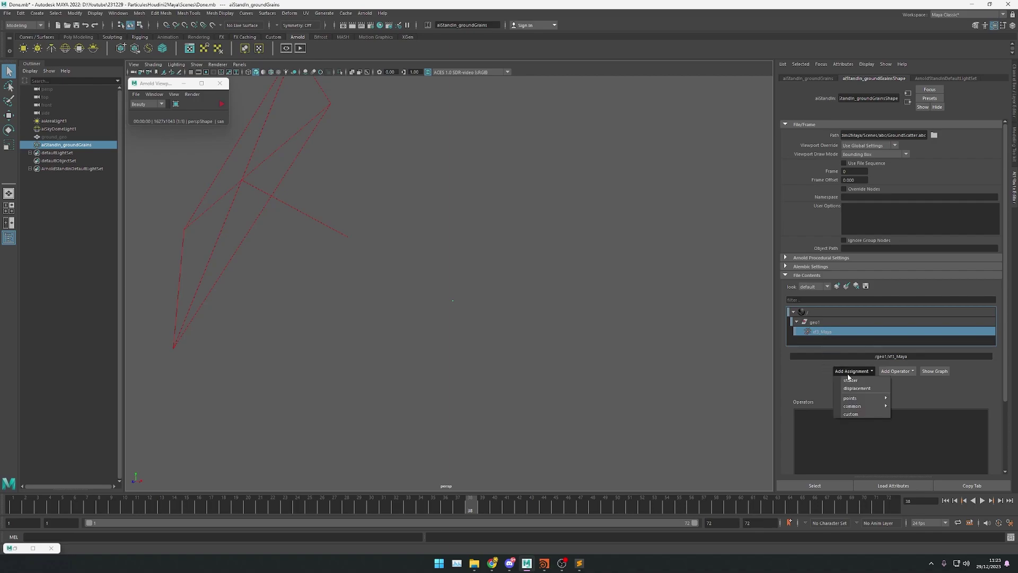
mouse_move(851, 398)
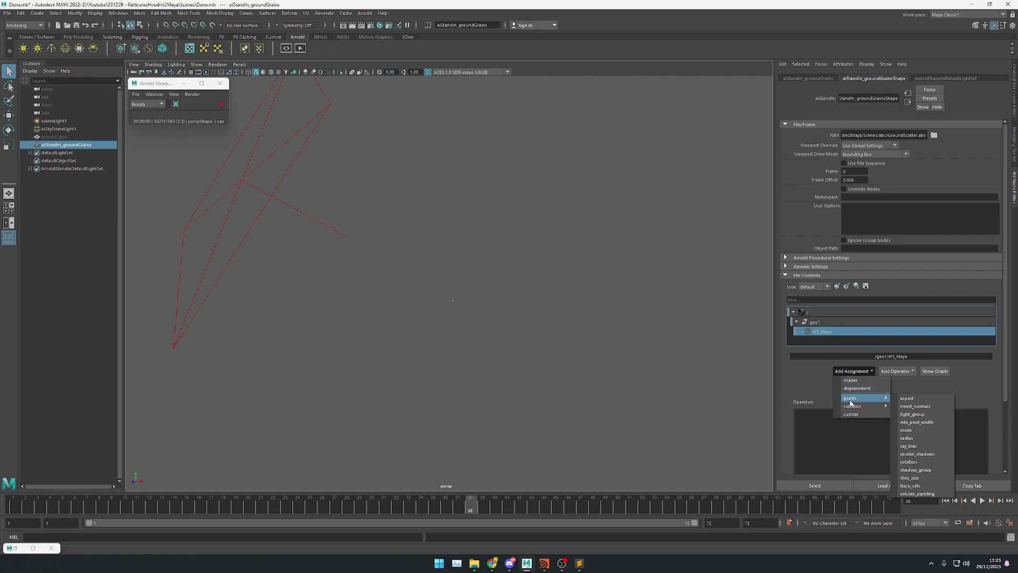
left_click(929, 441)
left_click(923, 411)
type("1")
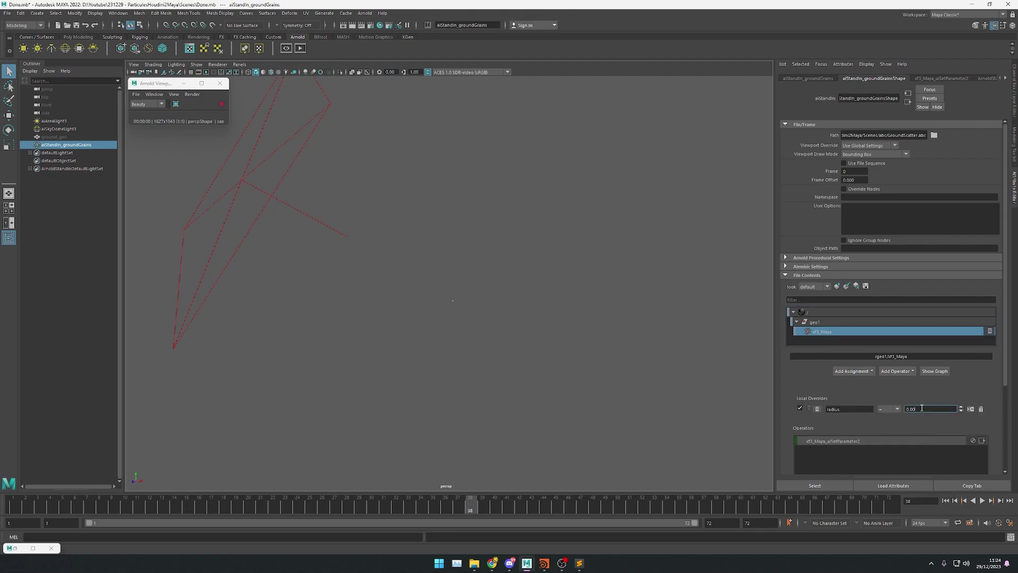
key("Return")
Step: Render the ground grains stand-in in the Arnold viewport and examine the size of the grains up close
left_click(221, 104)
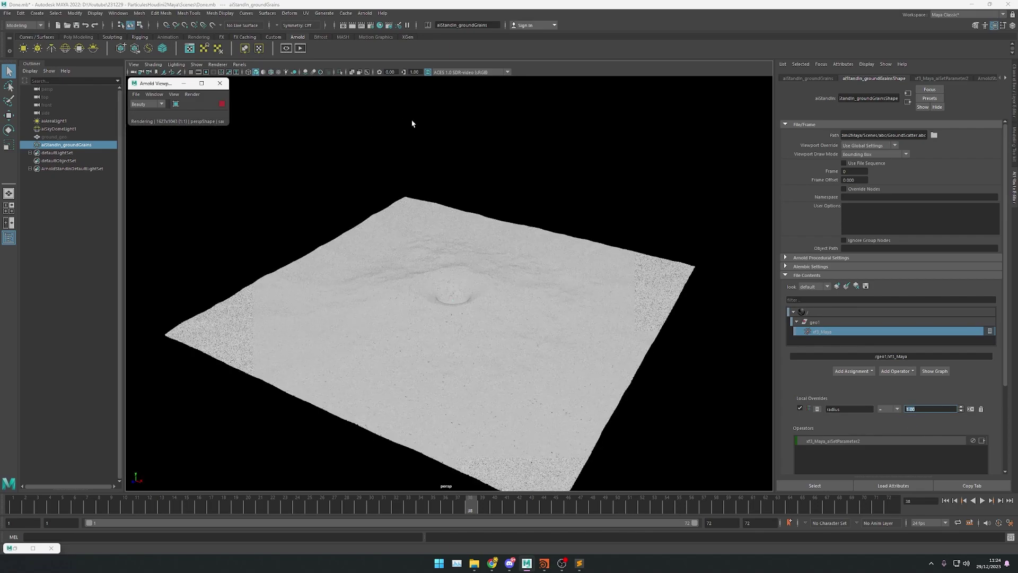
right_click_drag(590, 286, 556, 439, "alt")
middle_click_drag(556, 439, 528, 303, "alt")
scroll(528, 303, "up", 10)
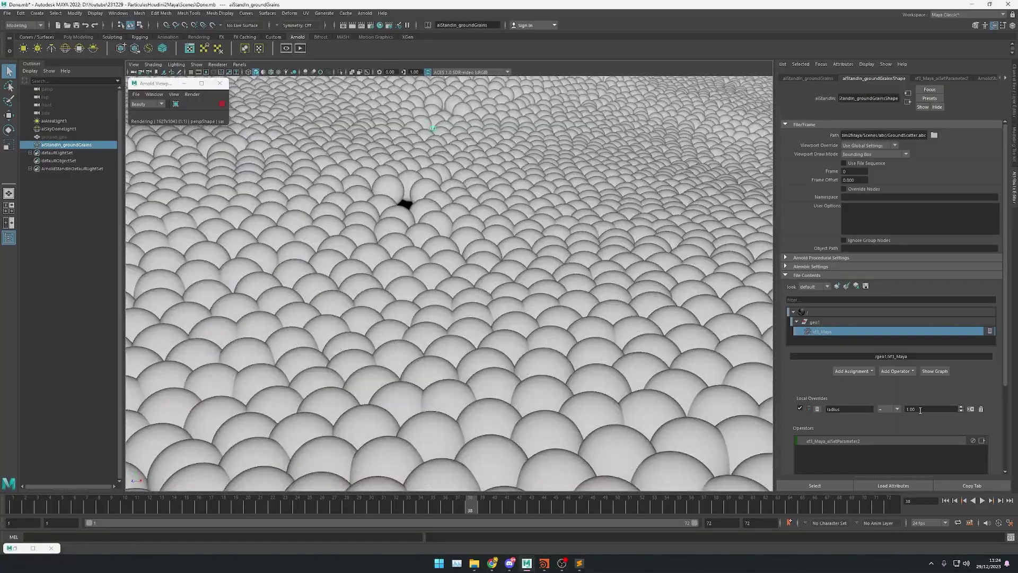
Step: Try a radius override of 1.5 on the ground grains, and return it to 1.0
left_click(921, 409)
type("1.5")
key("Return")
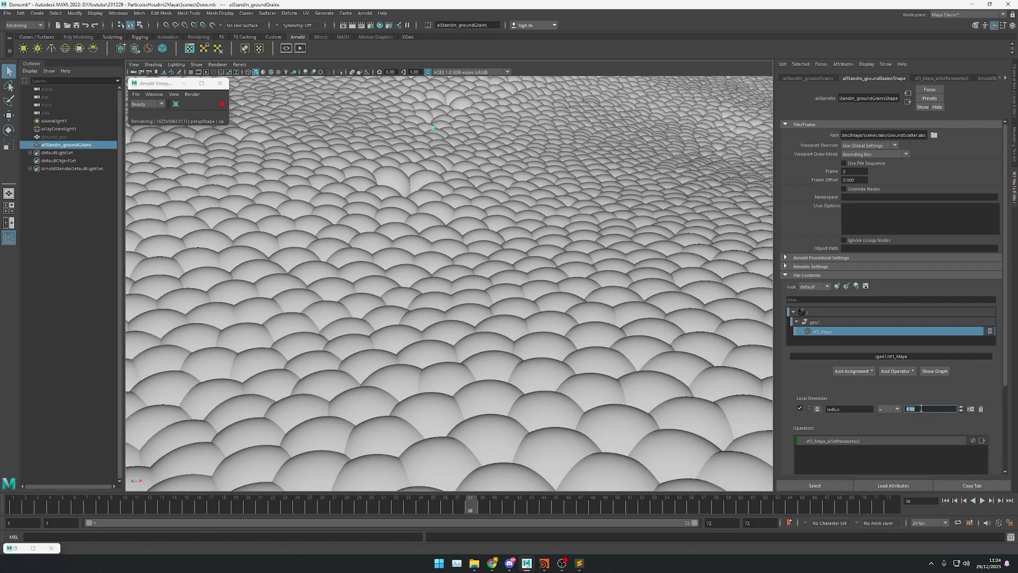
type("1.0")
key("Return")
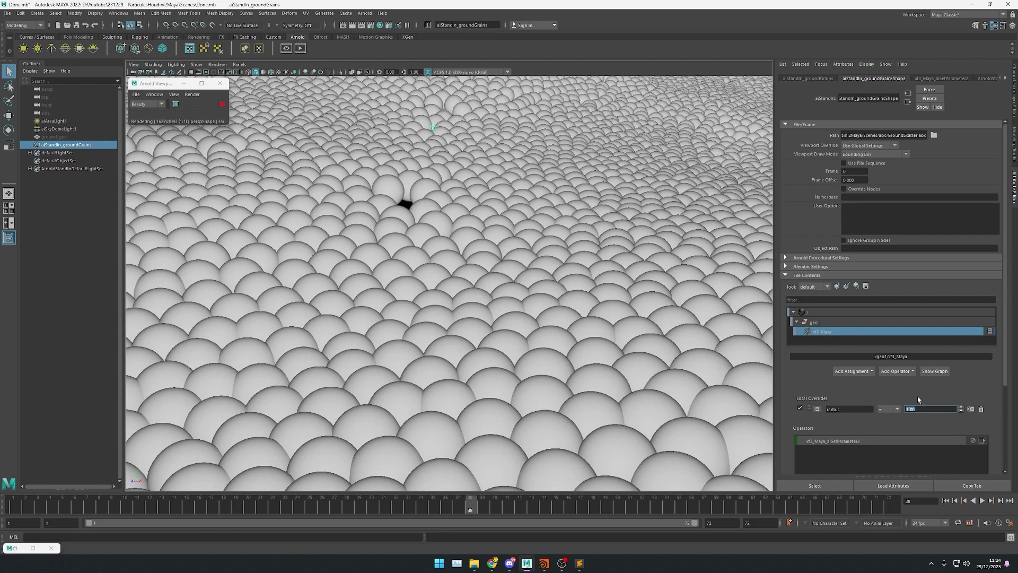
Step: Stop the render, switch to Houdini to check the colored ground in its viewport, and return to Maya
left_click(221, 104)
right_click_drag(438, 253, 314, 202, "alt")
left_click_drag(315, 205, 480, 234, "alt")
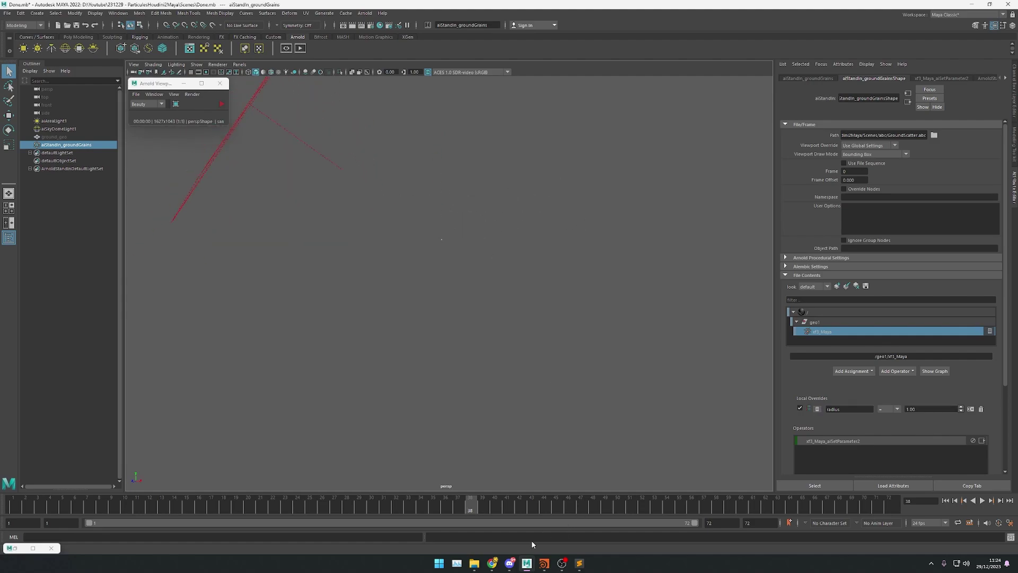
left_click(544, 562)
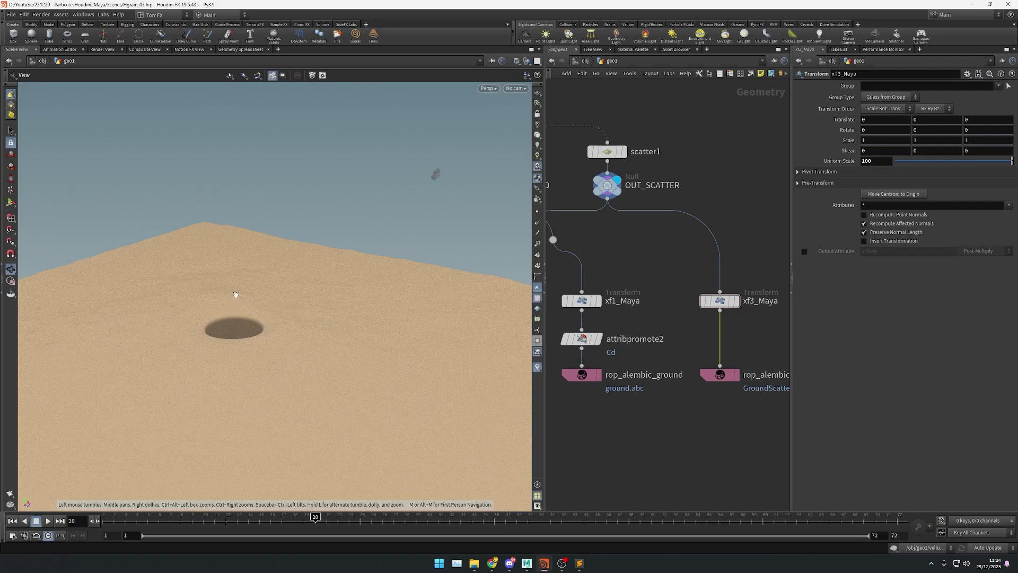
left_click(527, 562)
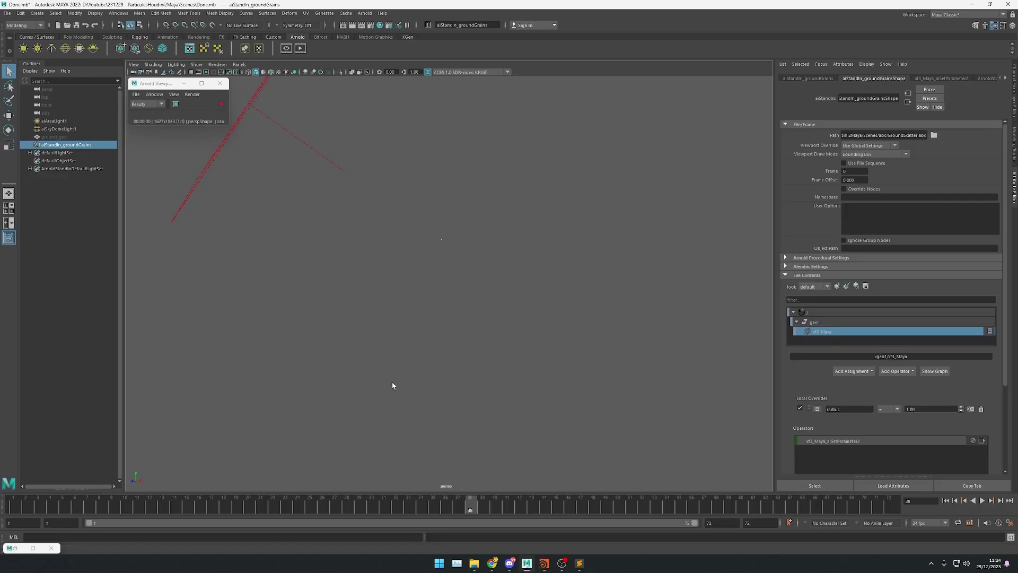
Step: Restore the Hypershade to review the Ground_geo shader network beside the stand-in attributes, and minimize it again
left_click(18, 549)
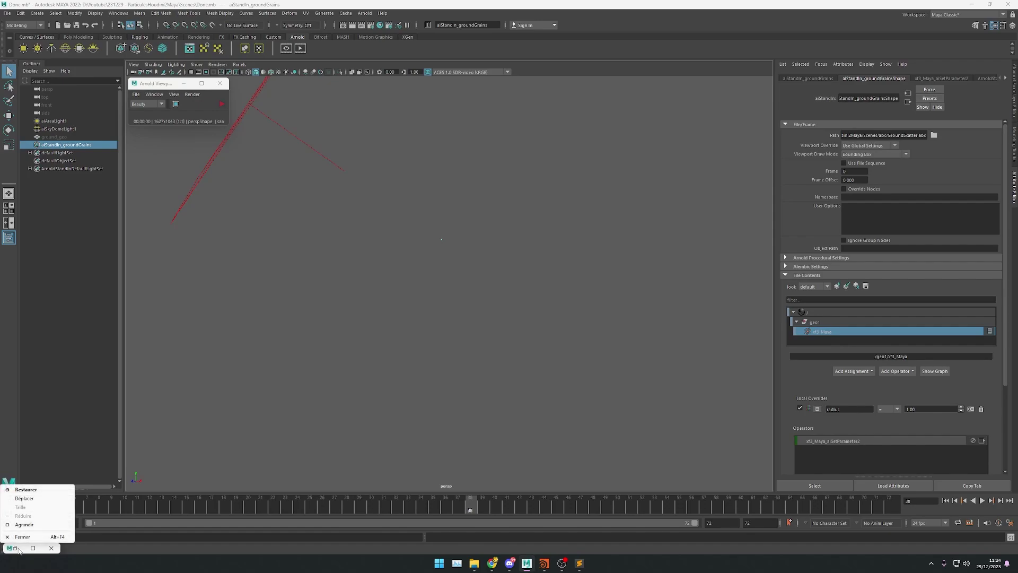
double_click(10, 548)
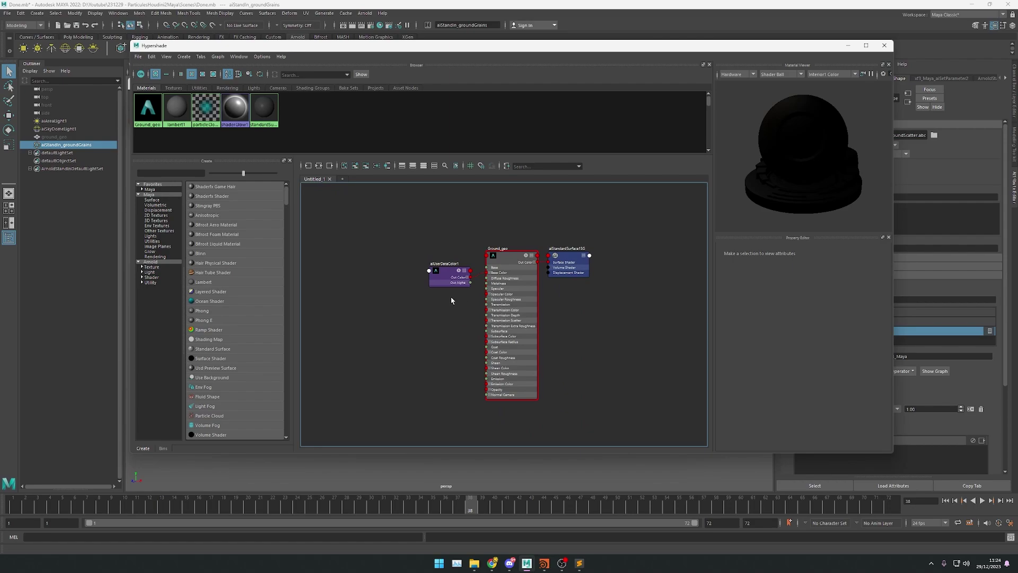
left_click_drag(498, 51, 426, 342)
left_click_drag(428, 279, 404, 241)
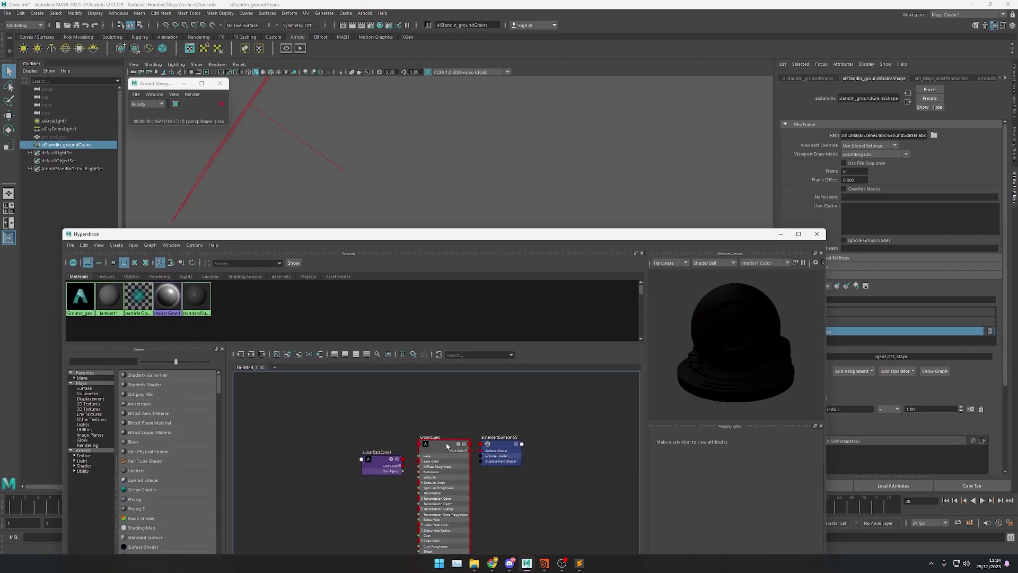
left_click_drag(494, 235, 459, 159)
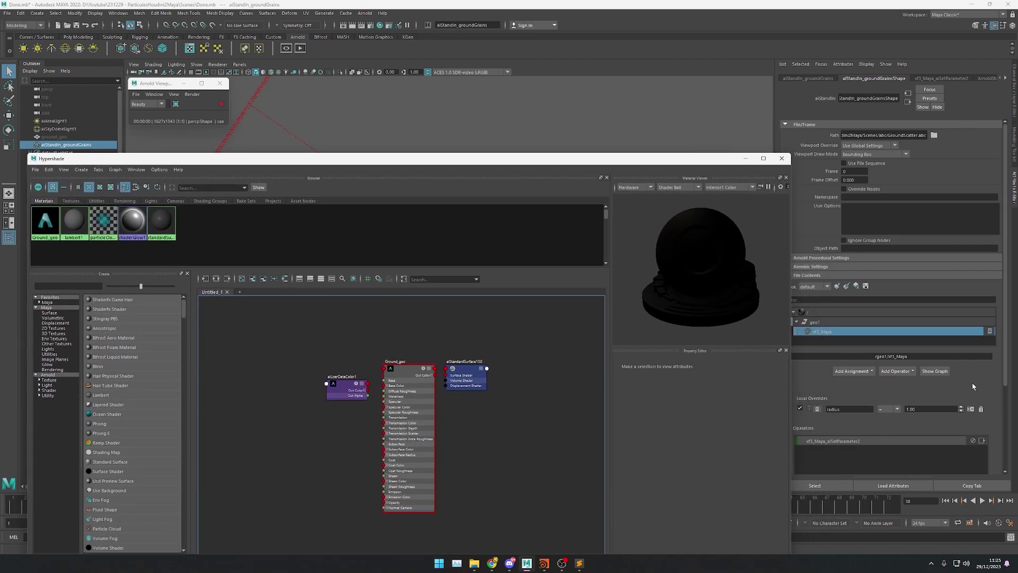
left_click(745, 160)
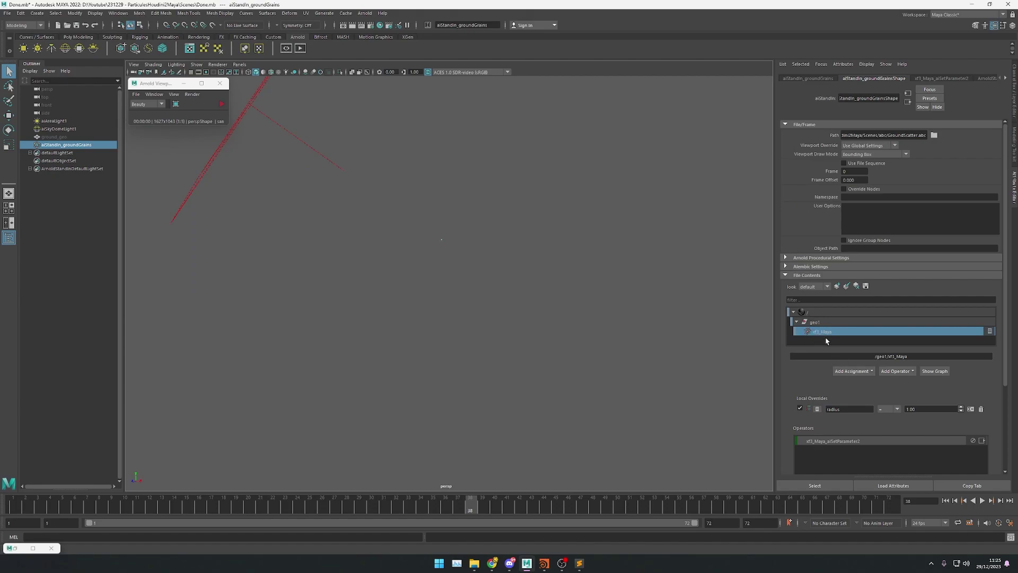
Step: Add a shader assignment to xf3_Maya in the ground grains stand-in and assign the Ground_geo material to it
left_click(852, 372)
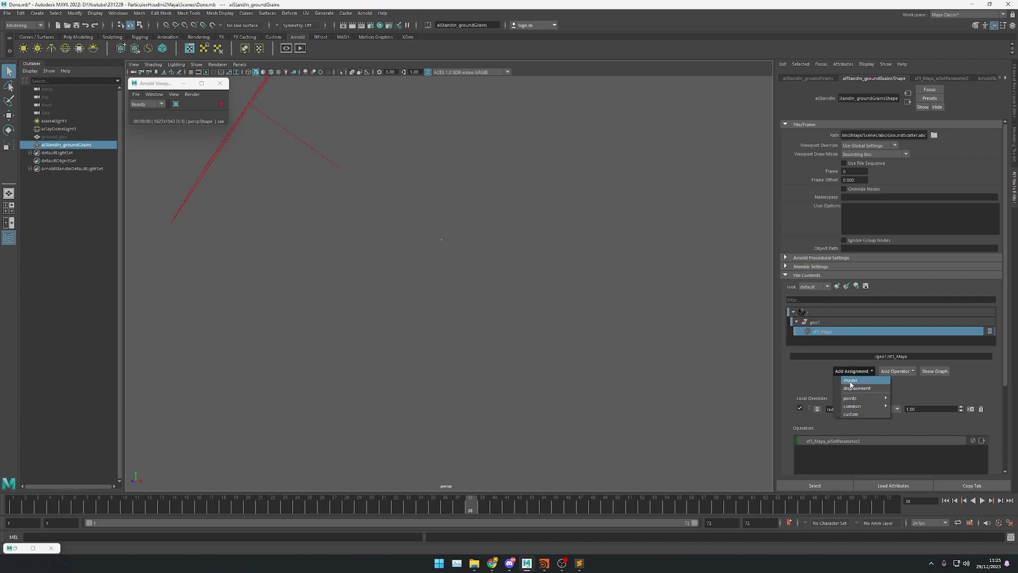
left_click(851, 383)
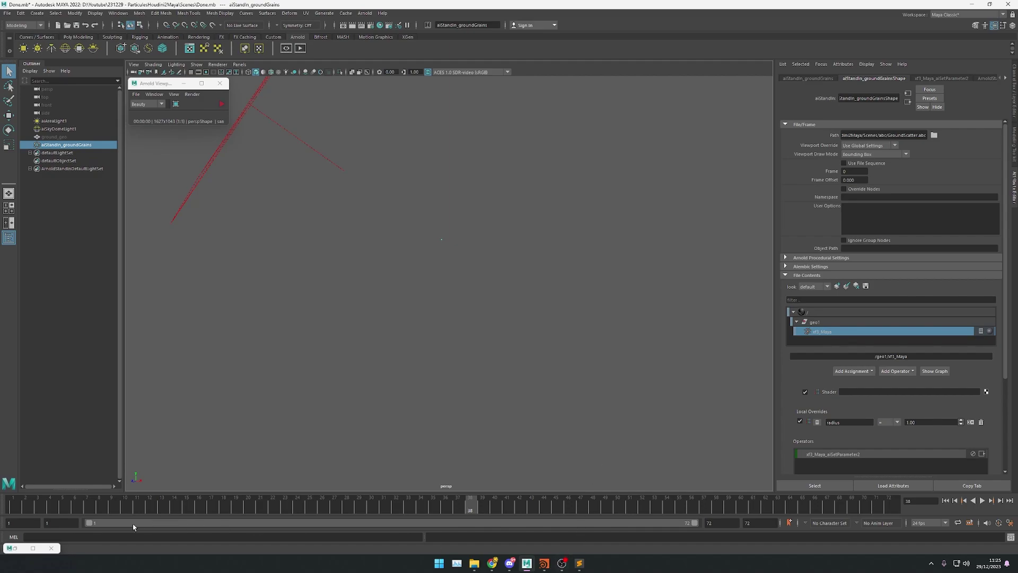
left_click(14, 551)
middle_click_drag(413, 373, 908, 394)
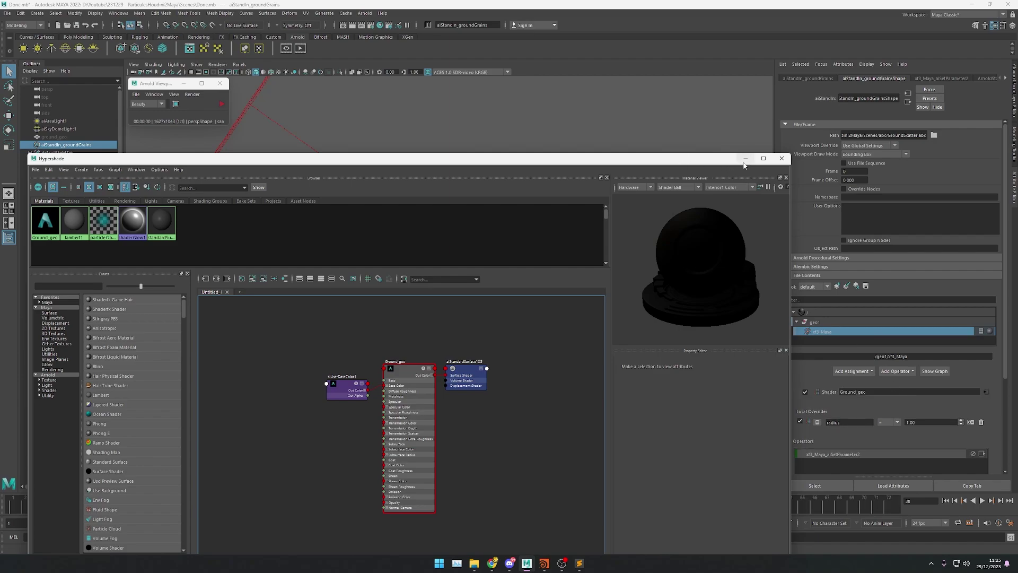
scroll(343, 354, "up", 5)
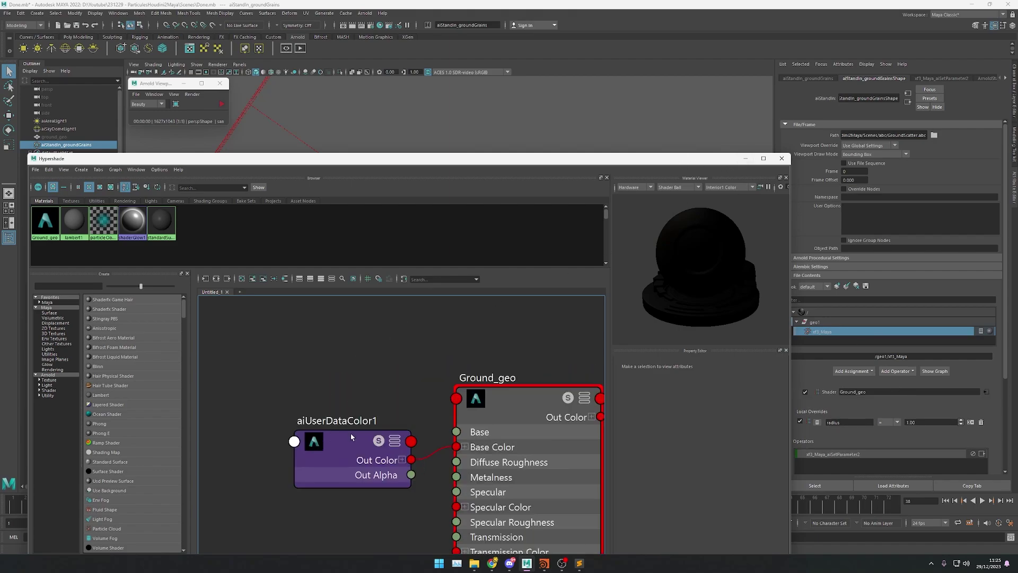
left_click(746, 159)
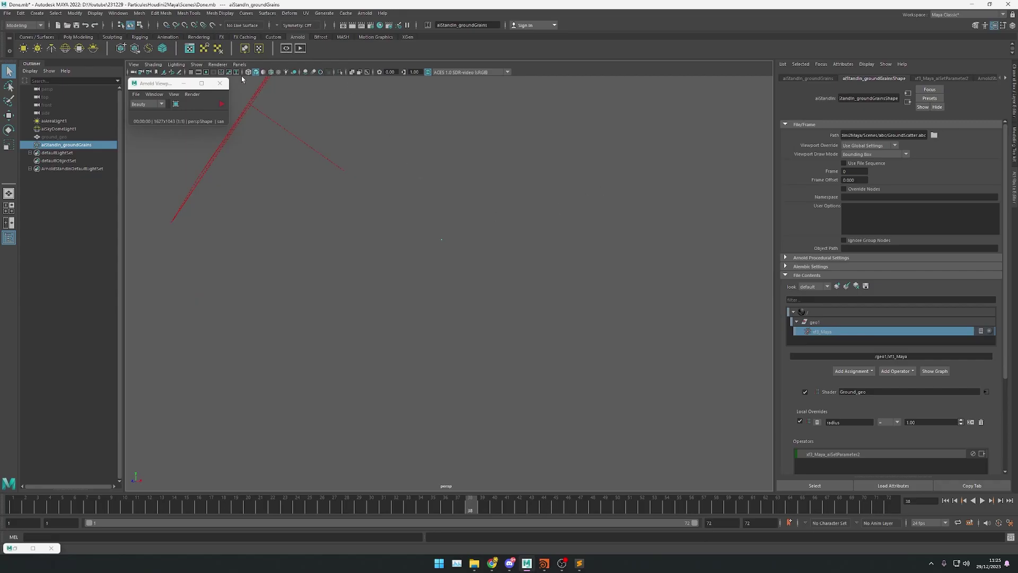
Step: Render the shaded ground grains in the Arnold viewport, inspect the grain color around the crater, and stop the render
left_click(222, 104)
right_click_drag(443, 313, 513, 276, "alt")
middle_click_drag(513, 276, 514, 372, "alt")
right_click_drag(514, 372, 557, 339, "alt")
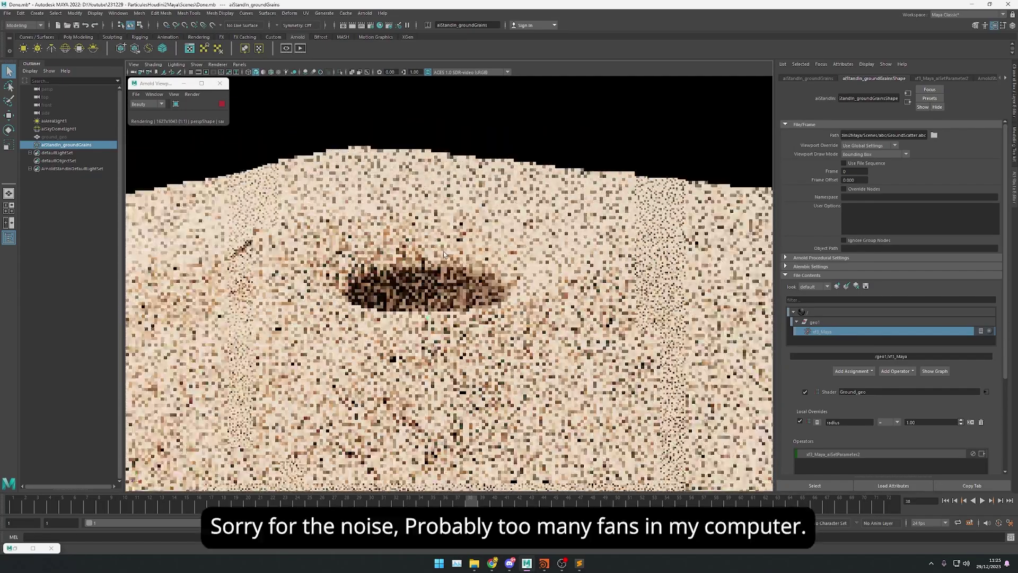
left_click_drag(557, 255, 557, 297, "alt")
right_click_drag(557, 281, 604, 252, "alt")
left_click_drag(604, 252, 600, 293, "alt")
right_click_drag(599, 293, 638, 235, "alt")
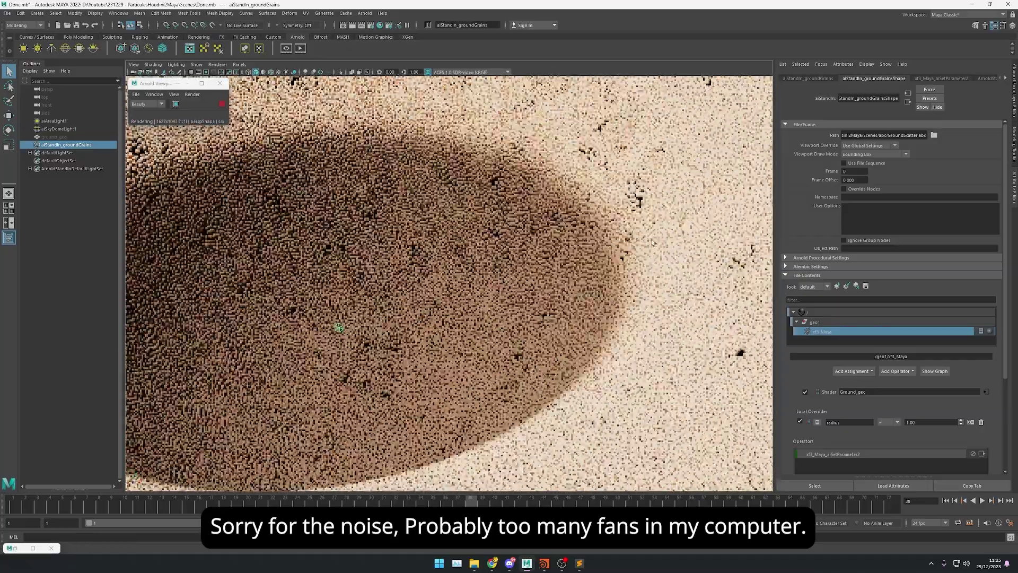
middle_click_drag(638, 235, 599, 254, "alt")
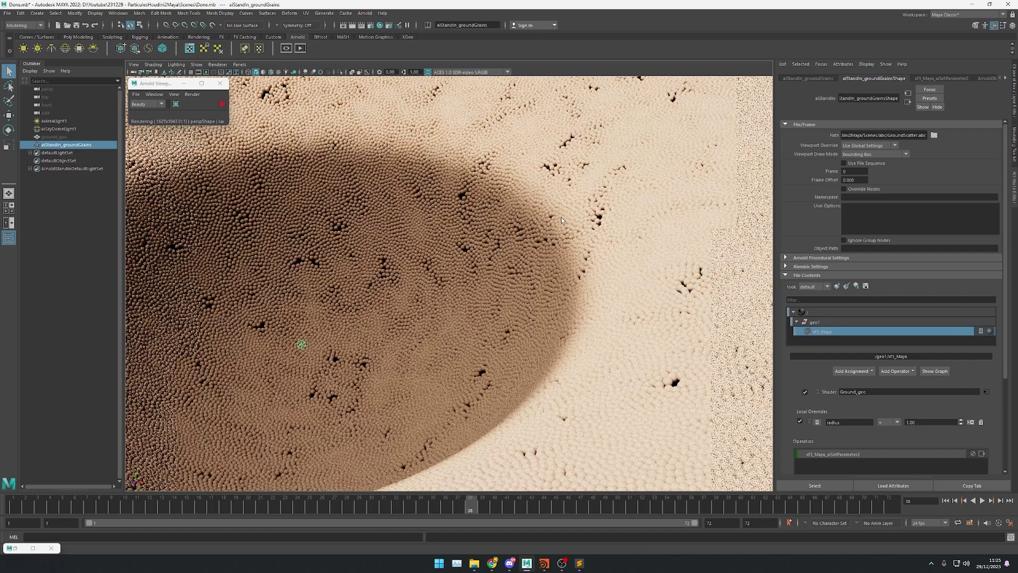
right_click_drag(486, 206, 331, 162, "alt")
left_click(221, 104)
right_click_drag(629, 296, 423, 238, "alt")
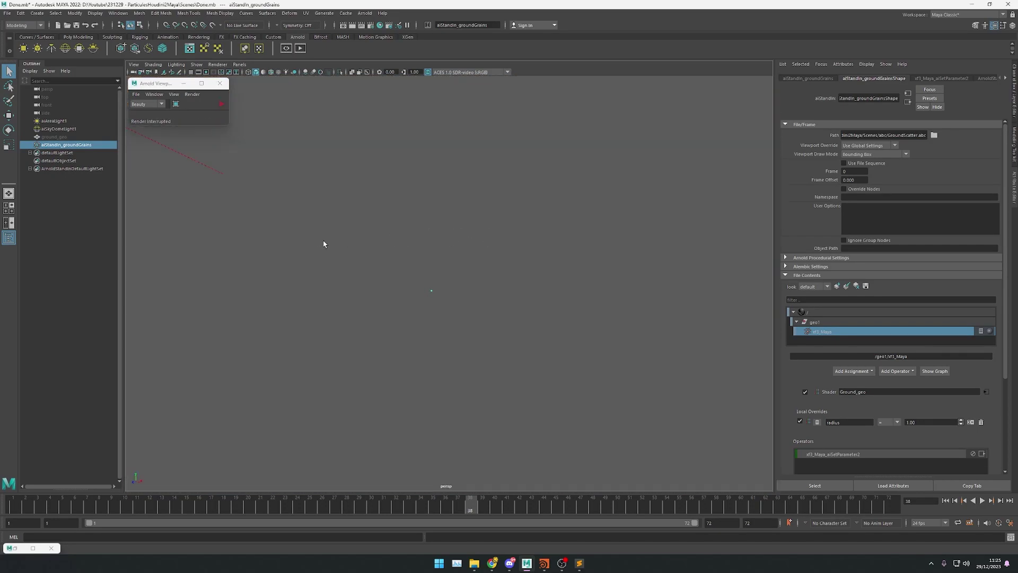
left_click_drag(324, 244, 522, 248, "alt")
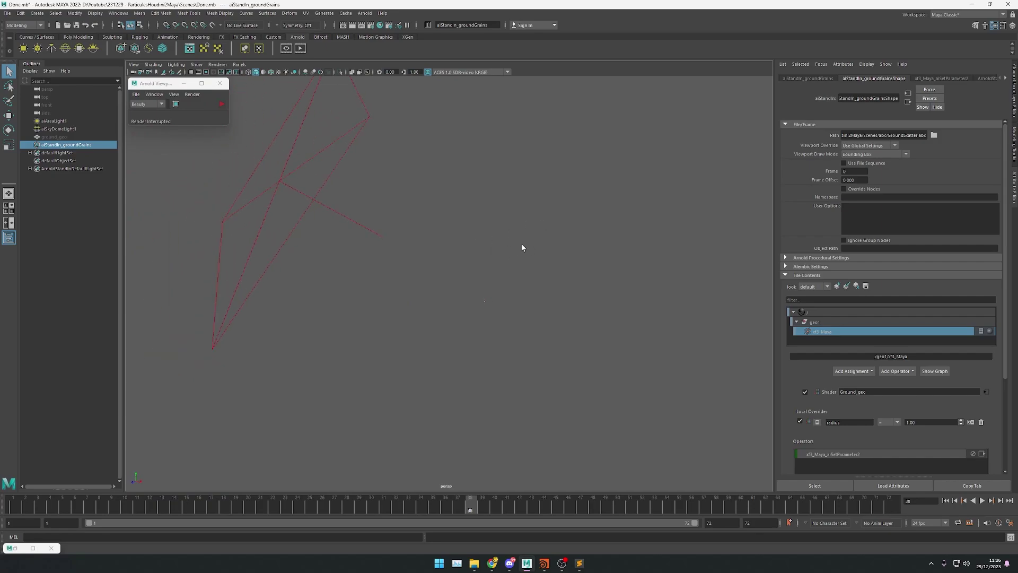
Step: Unhide the ground_geo mesh and clear the selection
left_click(80, 137)
key("shift+h")
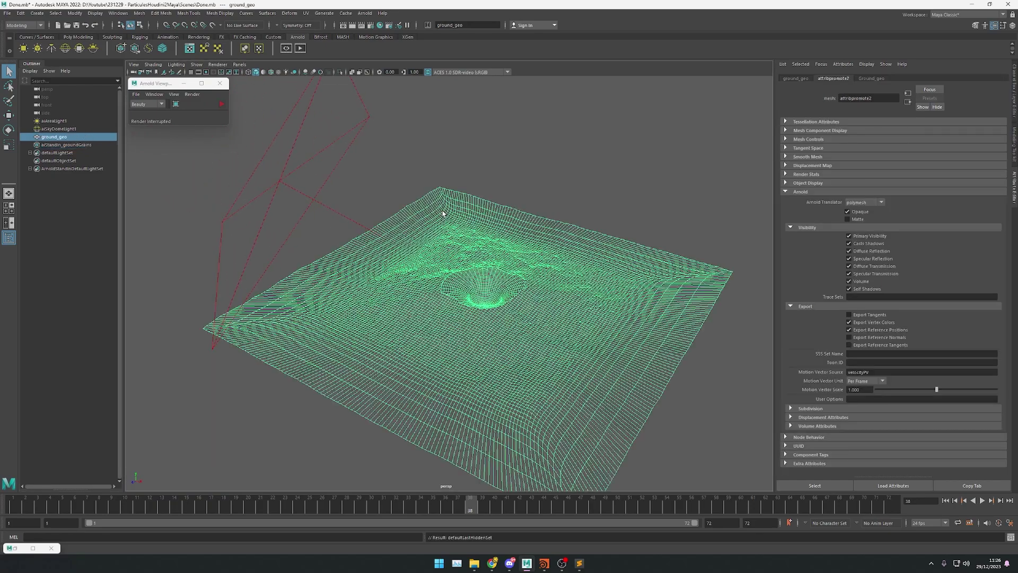
left_click(564, 217)
left_click_drag(514, 288, 484, 282, "alt")
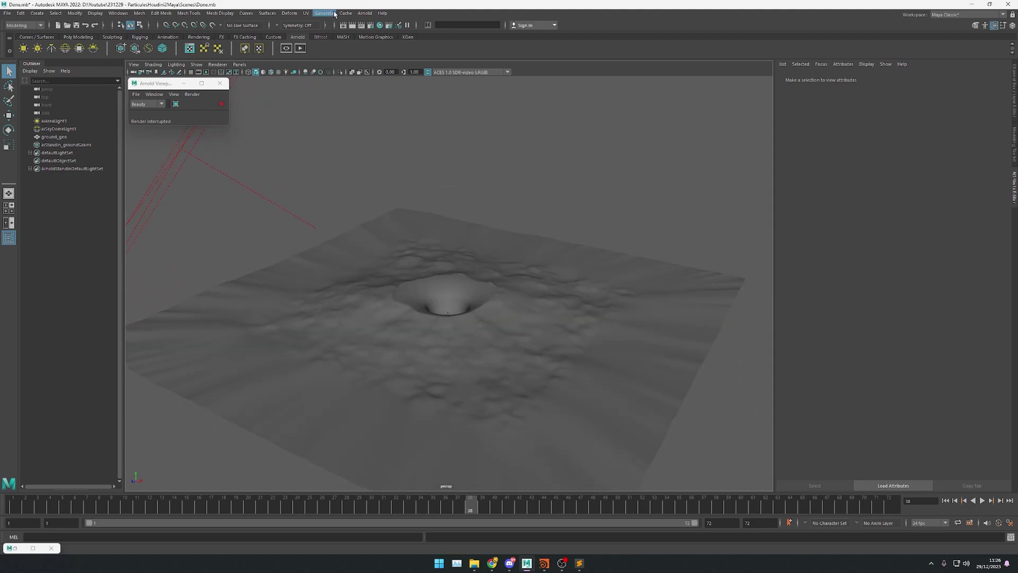
Step: Create a new Arnold stand-in and rename it aiStandIn_GrainSim
left_click(365, 13)
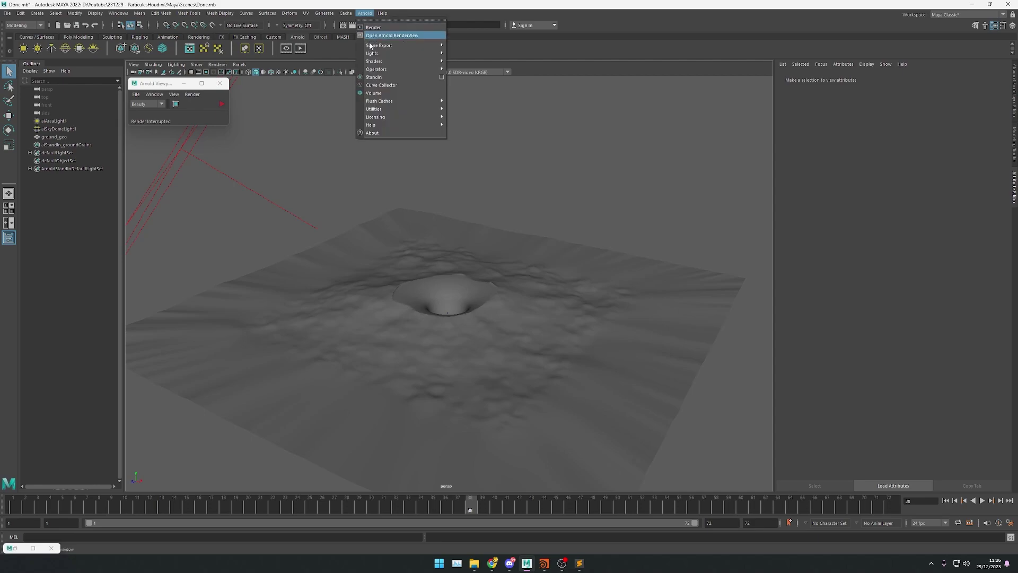
left_click(397, 77)
double_click(60, 152)
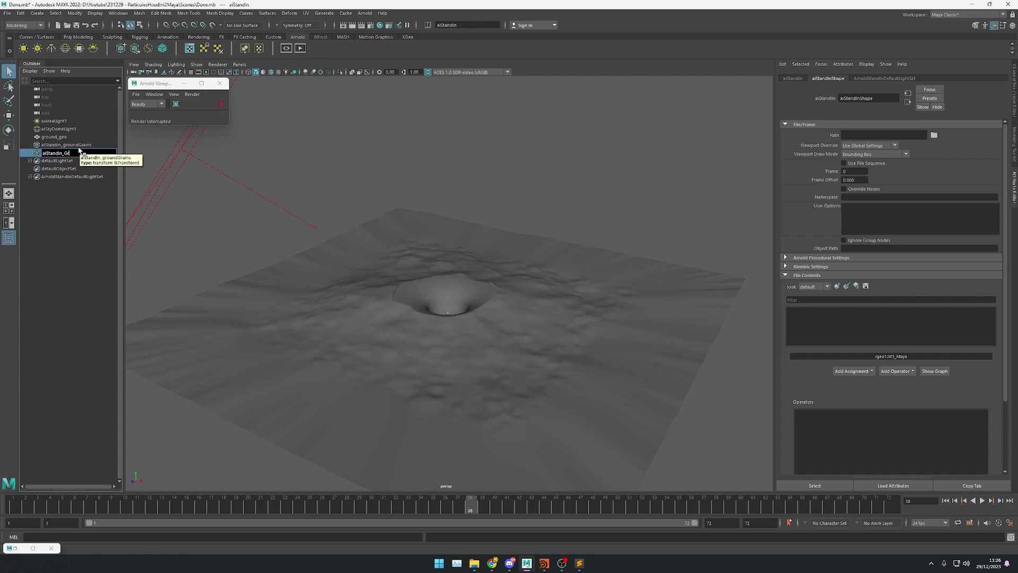
type("_GrainSim")
key("Return")
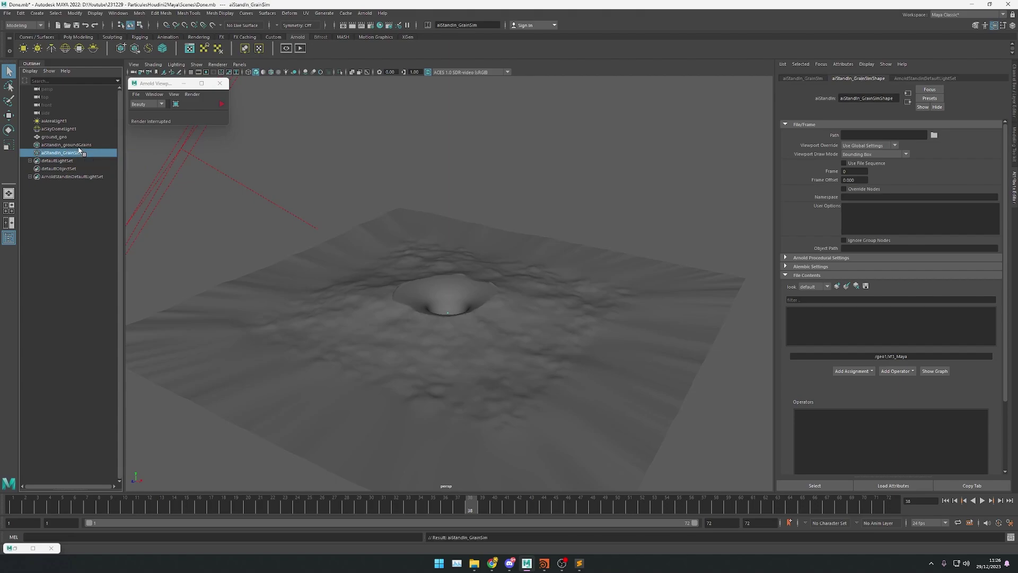
Step: Load grainSim.0001.abc from the grainSim folder into the grain-sim stand-in and enable Use File Sequence
left_click(934, 135)
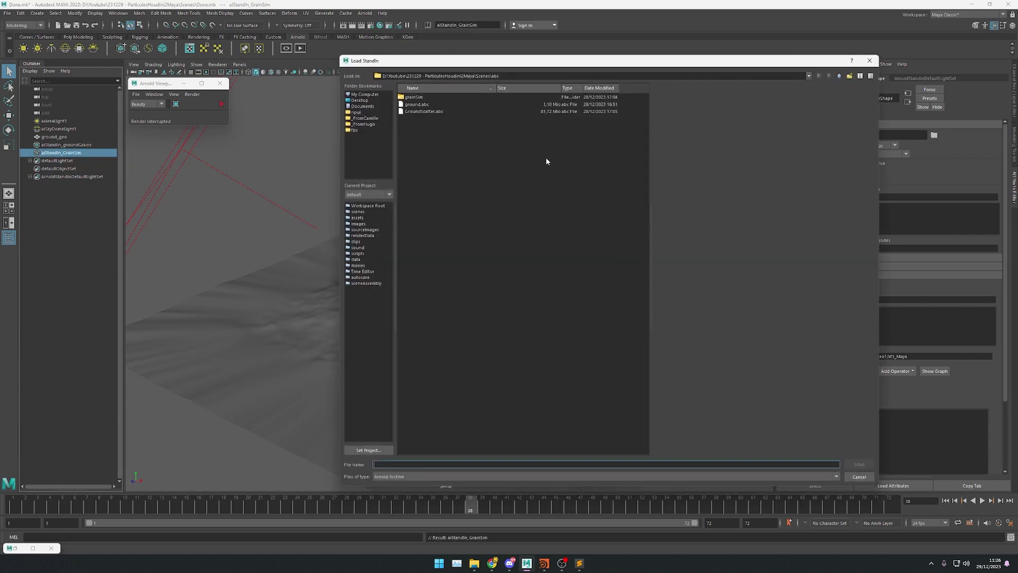
left_click(414, 97)
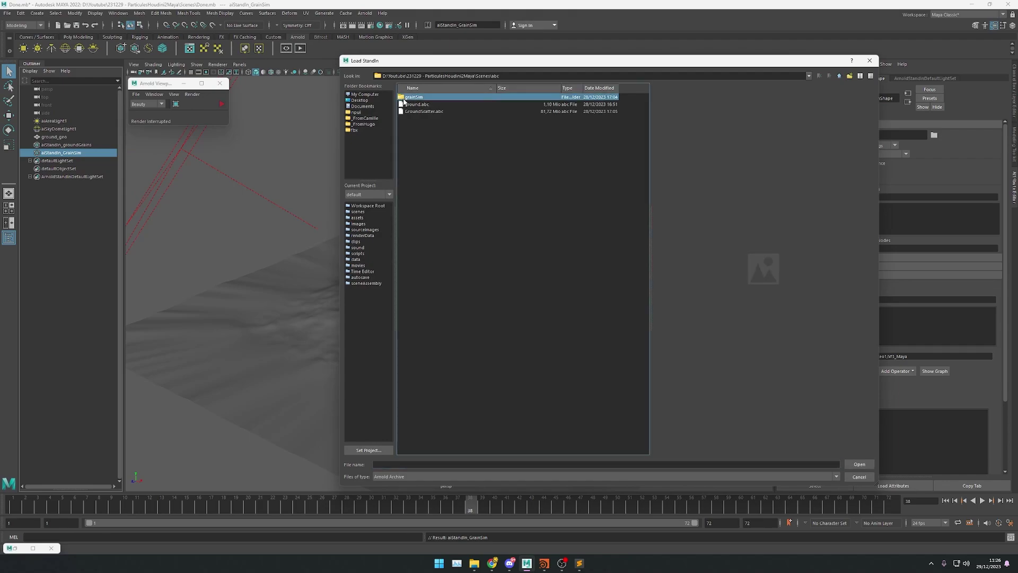
double_click(405, 99)
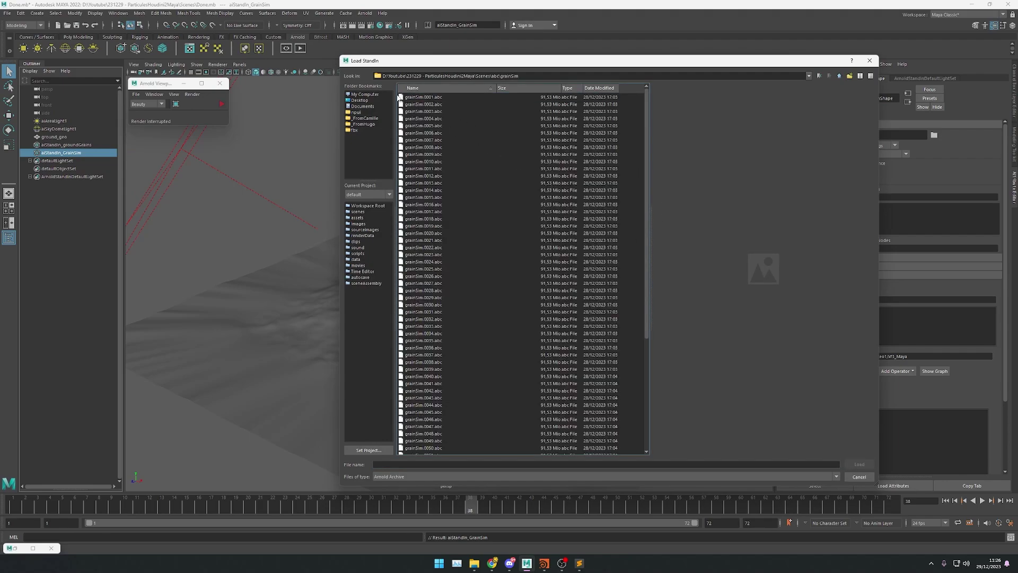
left_click(444, 99)
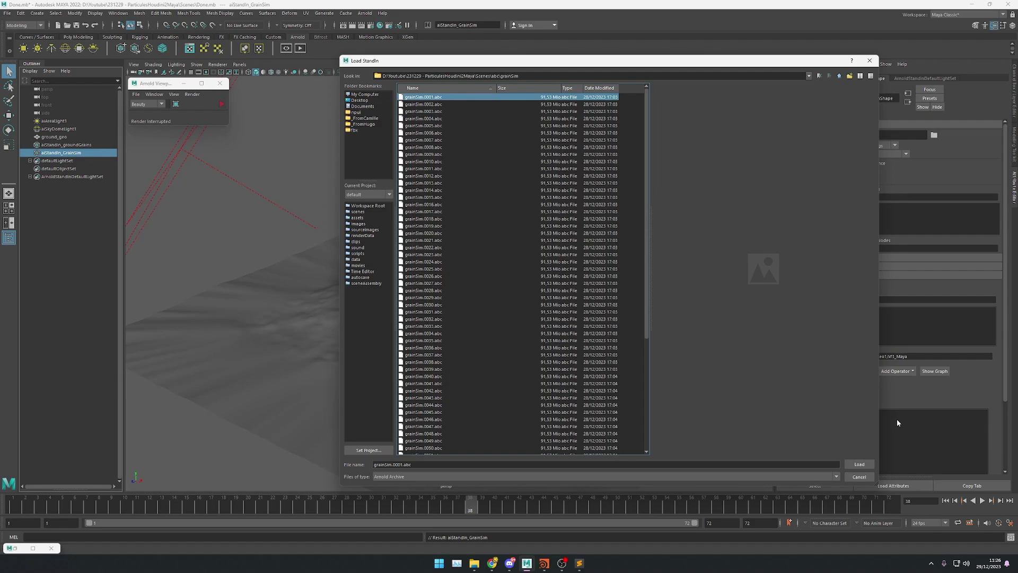
left_click(860, 465)
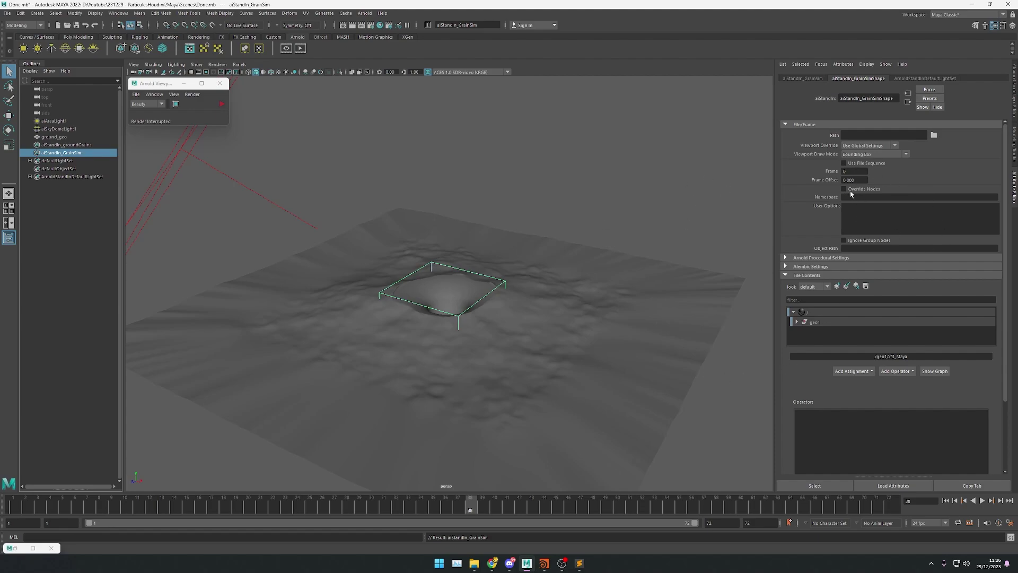
left_click(844, 163)
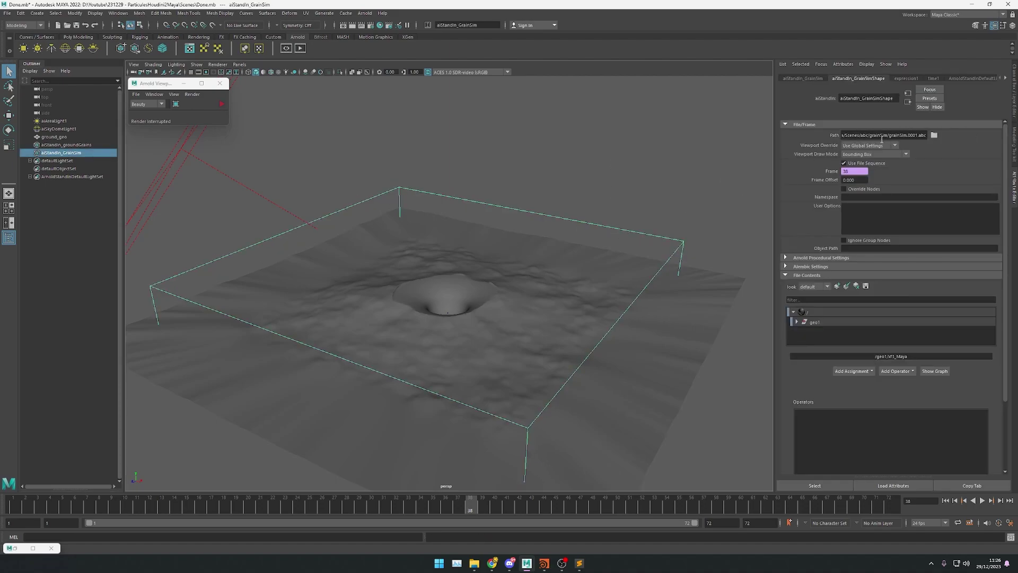
Step: Expand geo1 in the stand-in's file contents and scrub the timeline to frame 23 to check the grain sequence's playback
left_click(796, 322)
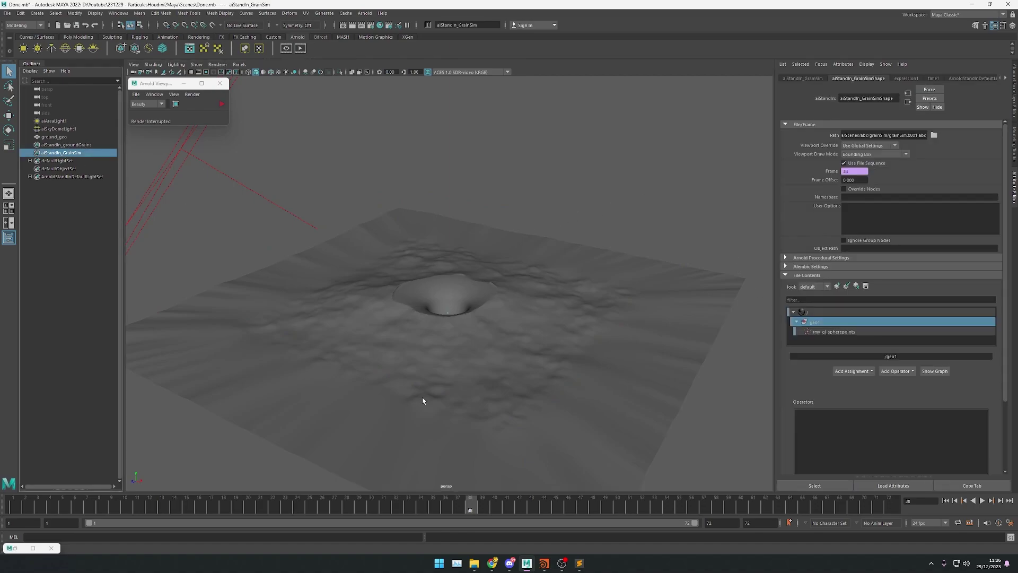
key("alt+v")
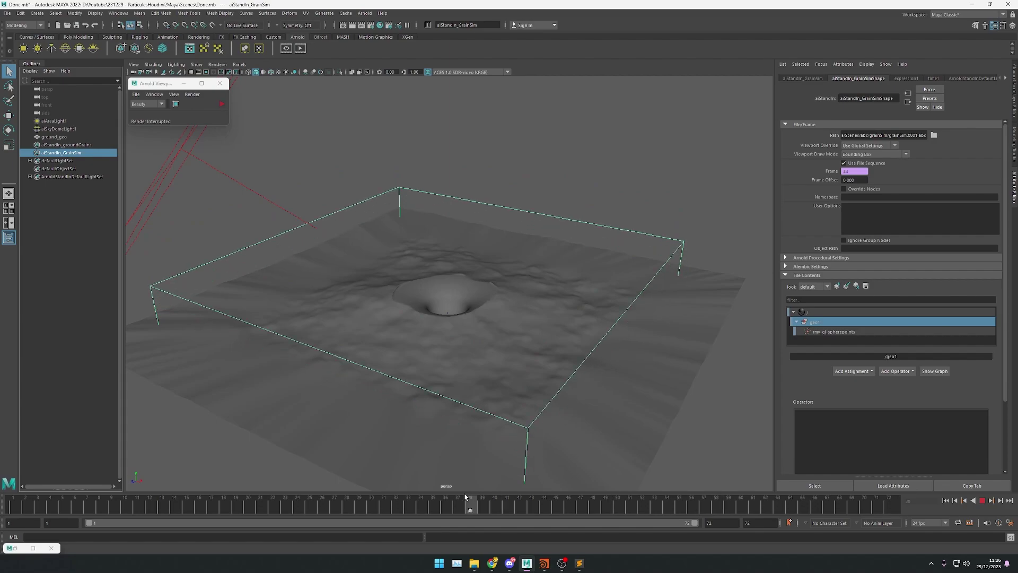
left_click_drag(222, 489, 285, 472)
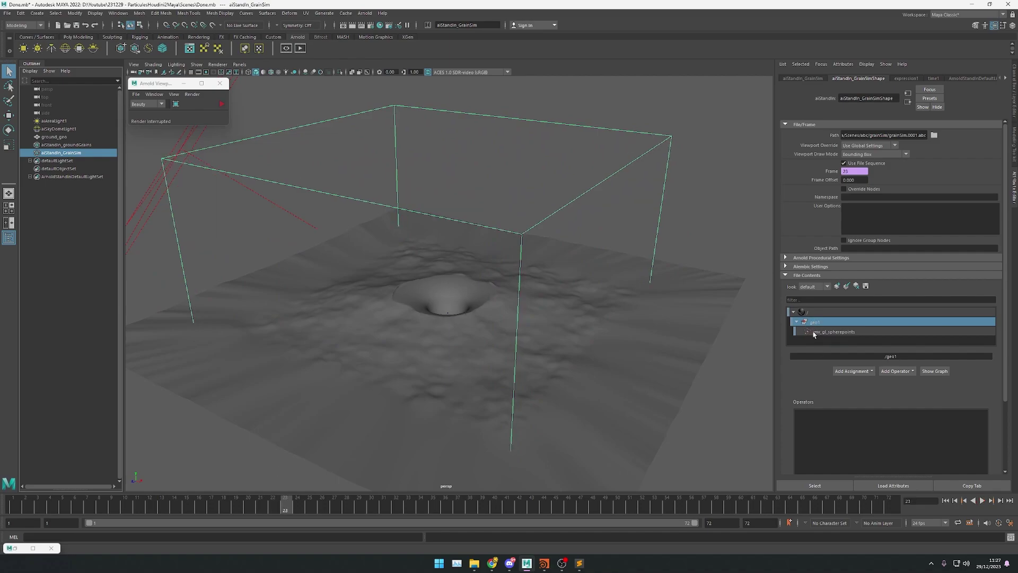
Step: Add a radius override to the sphere points under geo1 in the grain-sim stand-in and set it to 1
left_click(817, 332)
left_click(851, 371)
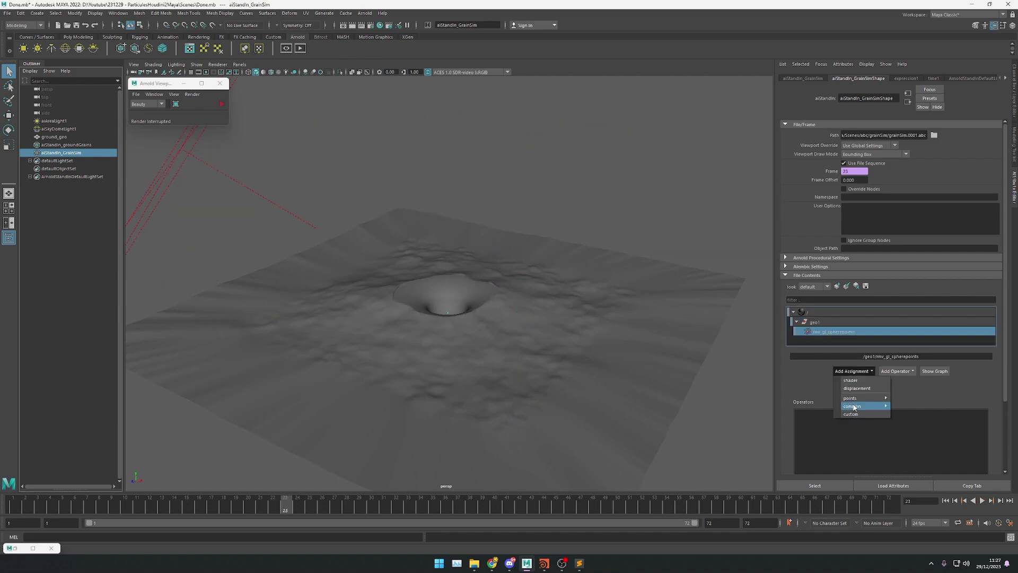
mouse_move(854, 407)
left_click(926, 442)
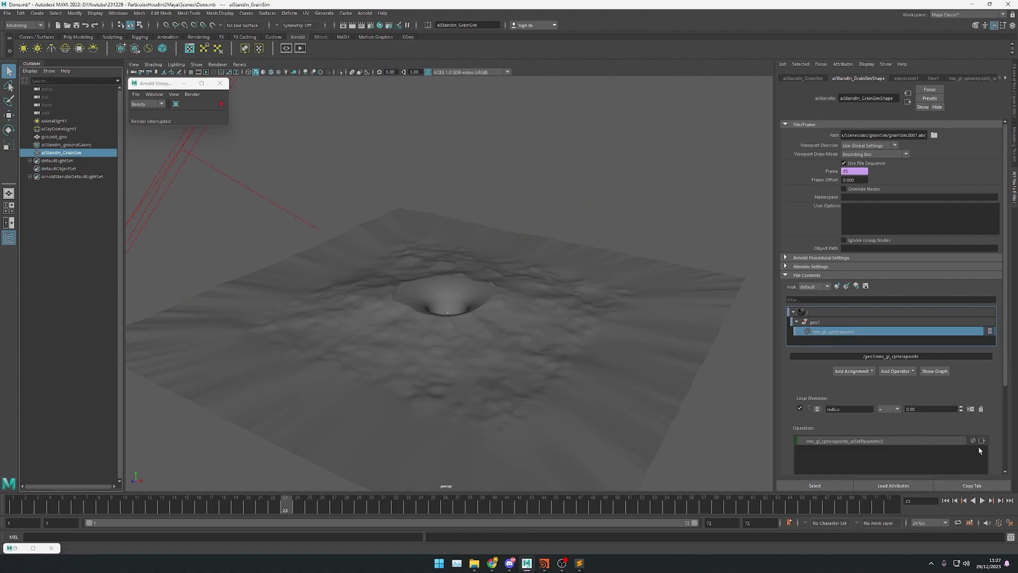
left_click(931, 411)
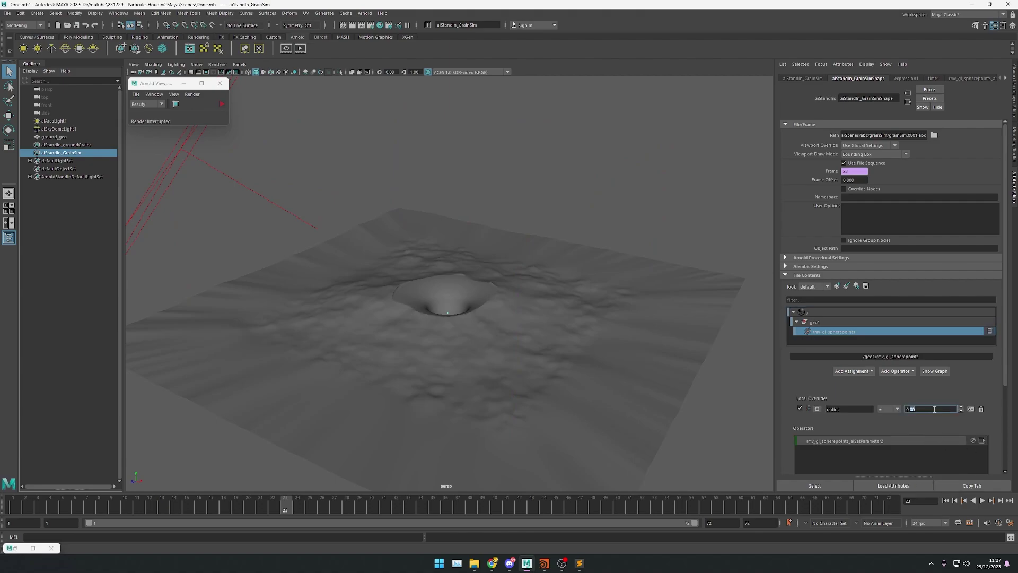
type("1")
key("Return")
Step: Add a shader assignment to the grain-sim sphere points and assign the Ground_geo material from the Hypershade
left_click(873, 370)
left_click(854, 378)
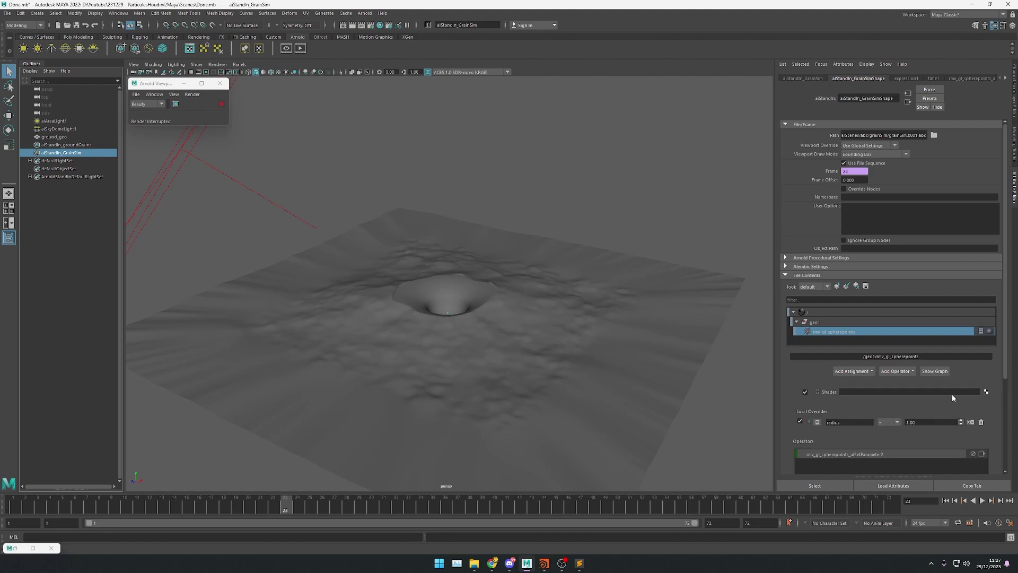
left_click(9, 548)
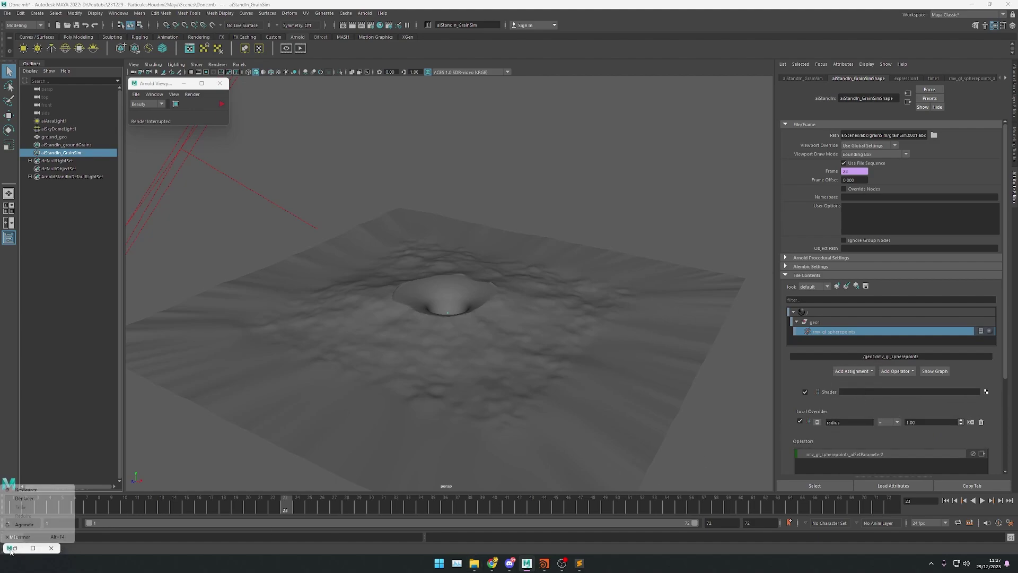
left_click(16, 549)
left_click(16, 549)
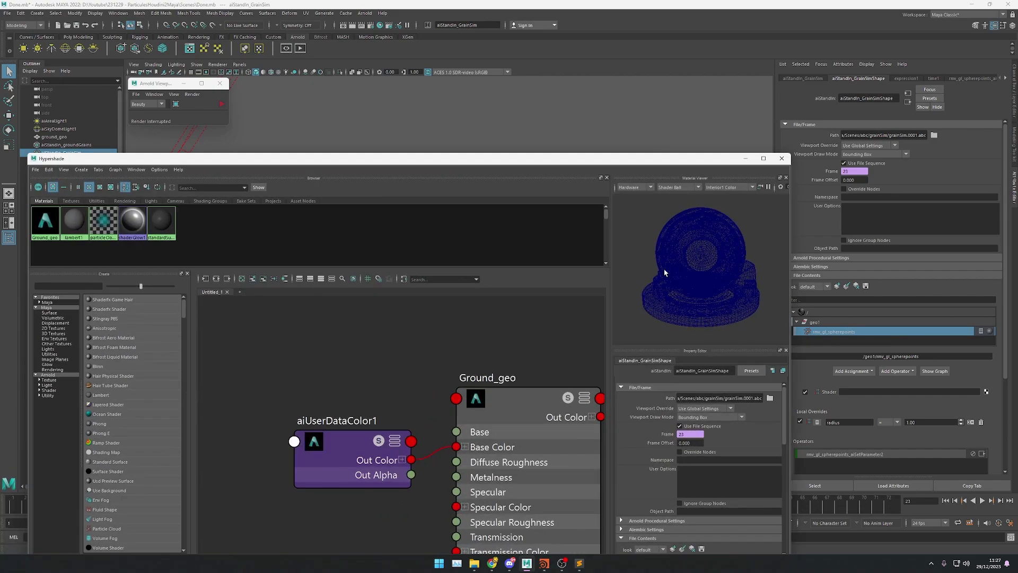
left_click_drag(641, 161, 521, 52)
middle_click_drag(392, 283, 843, 396)
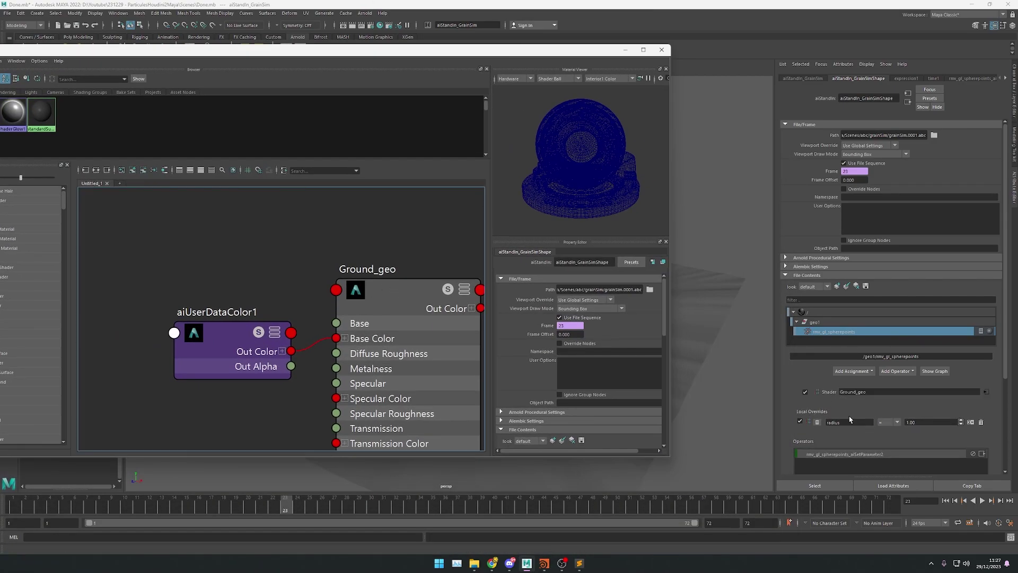
left_click(626, 49)
Step: Go to frame 18, render it in the Arnold viewport, examine the exploding grains up close, and stop the render
left_click_drag(339, 502, 223, 502)
left_click(222, 104)
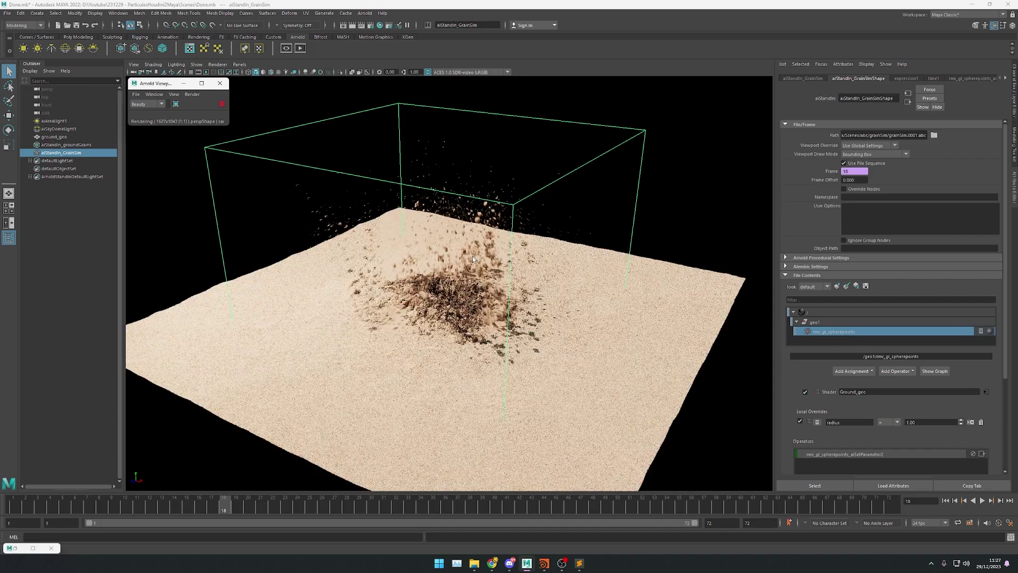
scroll(571, 242, "up", 3)
left_click_drag(571, 242, 591, 192, "alt")
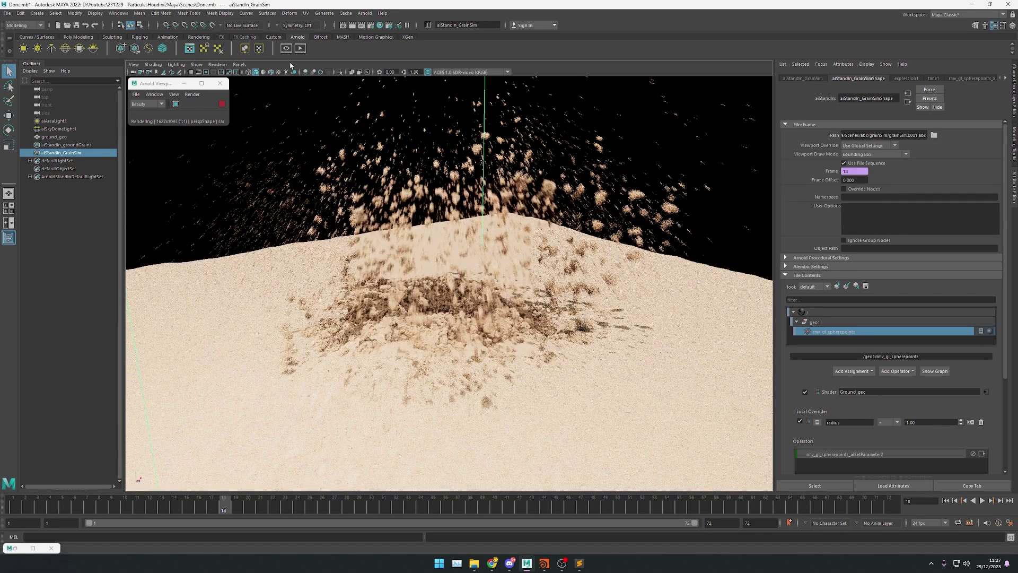
left_click(225, 104)
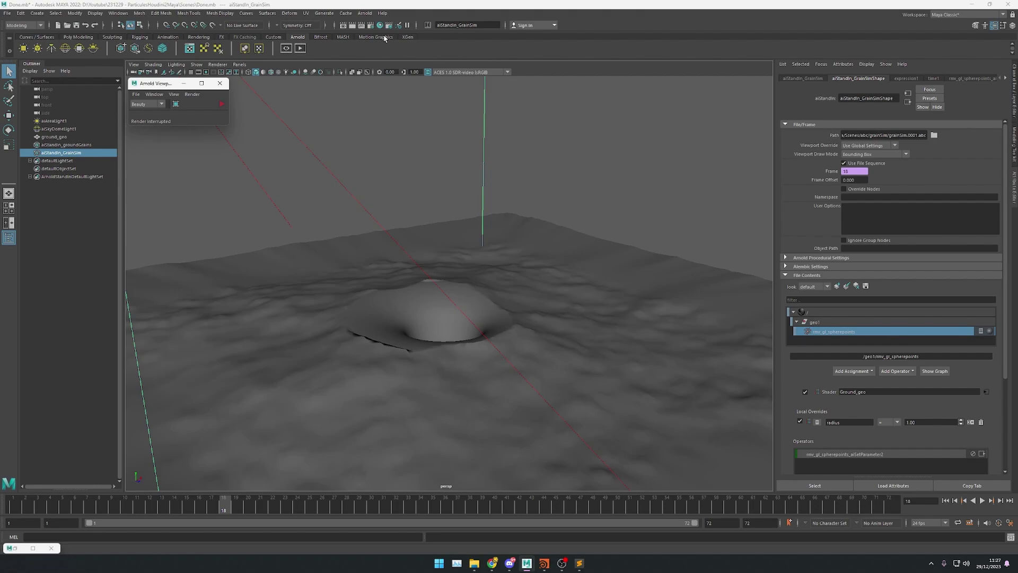
Step: Disable motion blur in the Arnold Renderer settings and close the render settings
left_click(370, 25)
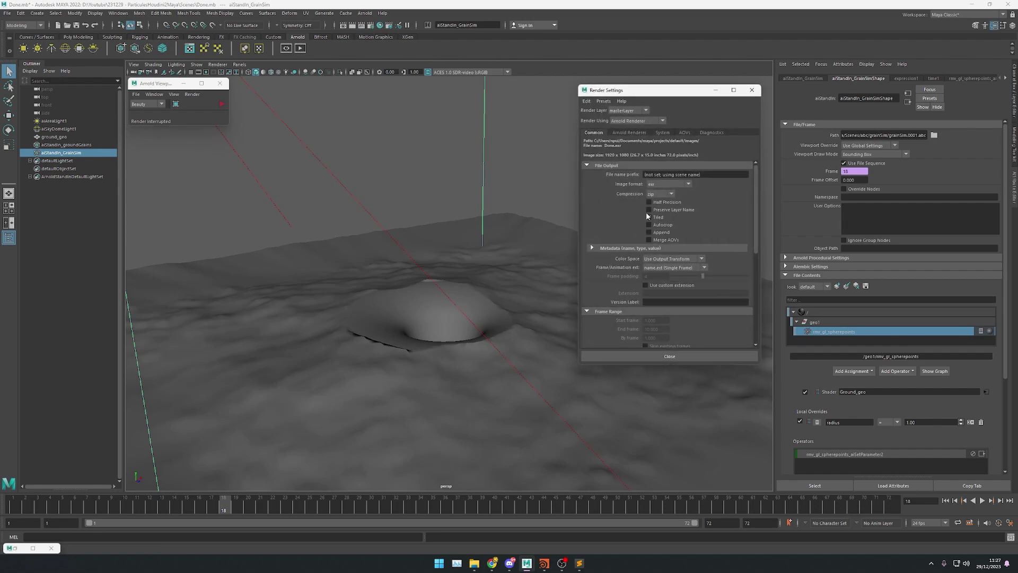
left_click(630, 133)
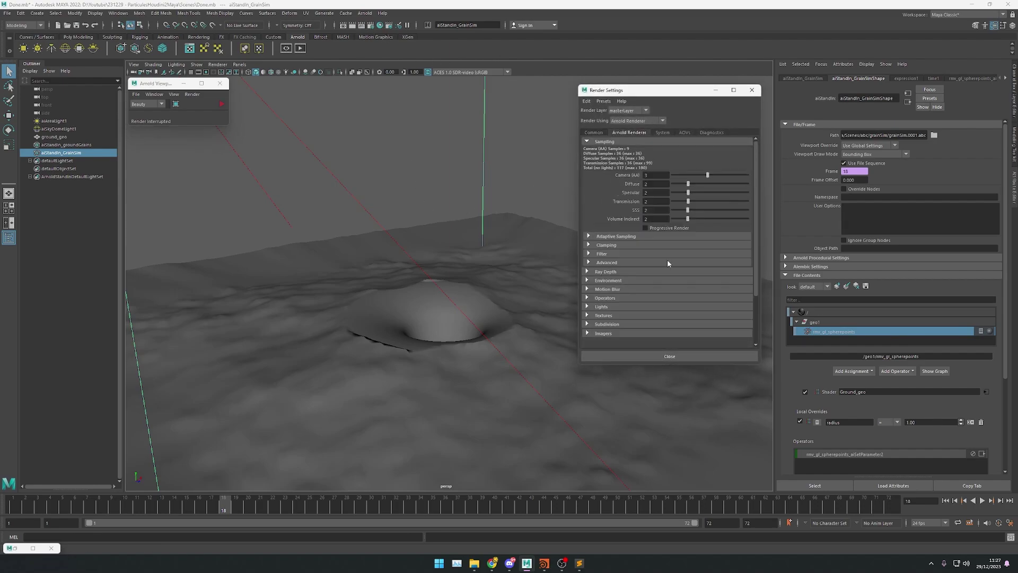
left_click(607, 290)
left_click(646, 298)
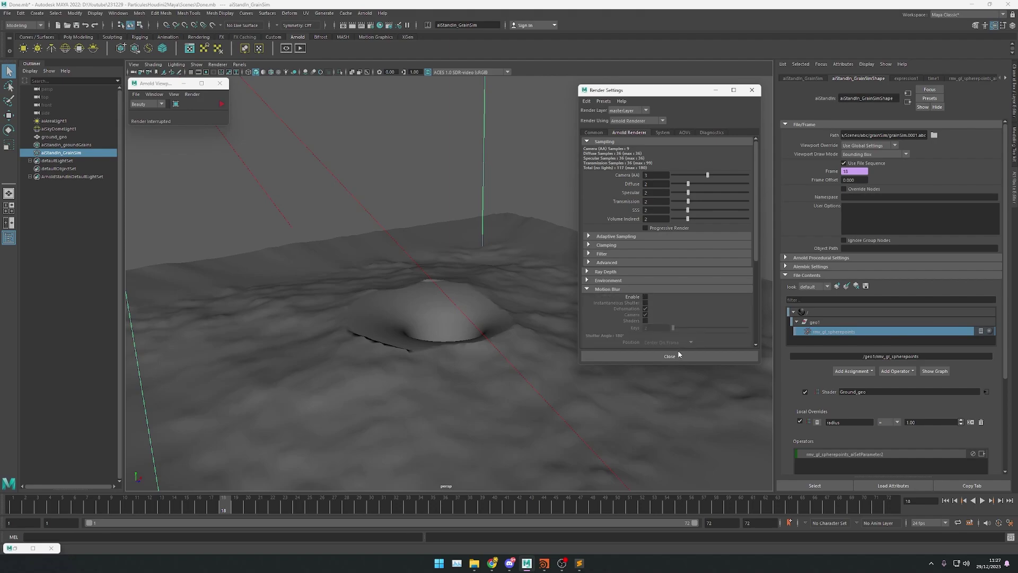
left_click(670, 356)
Step: Restart the Arnold viewport render and examine the grain explosion at frames 18, 43 and 53
left_click(223, 105)
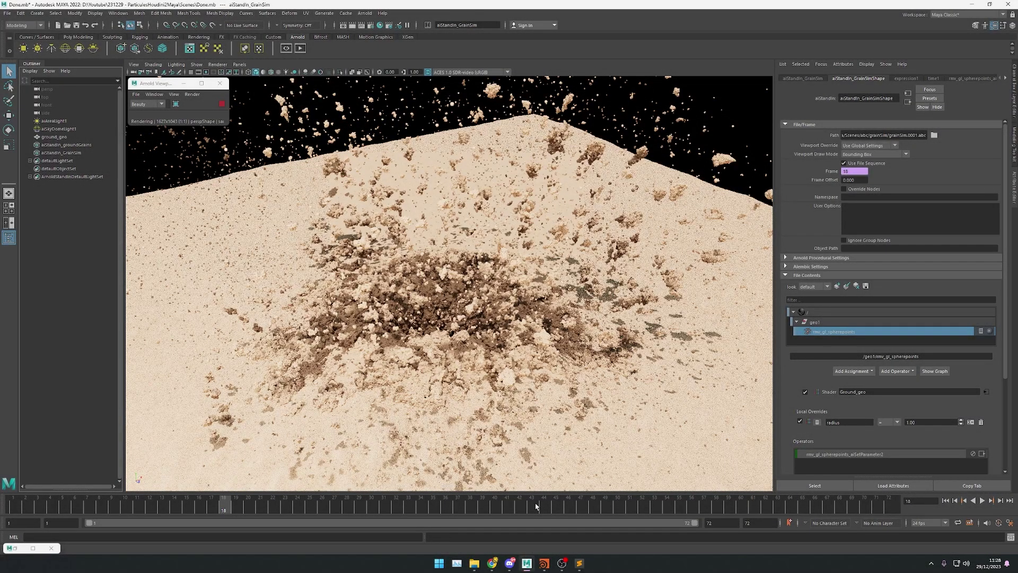
left_click(535, 506)
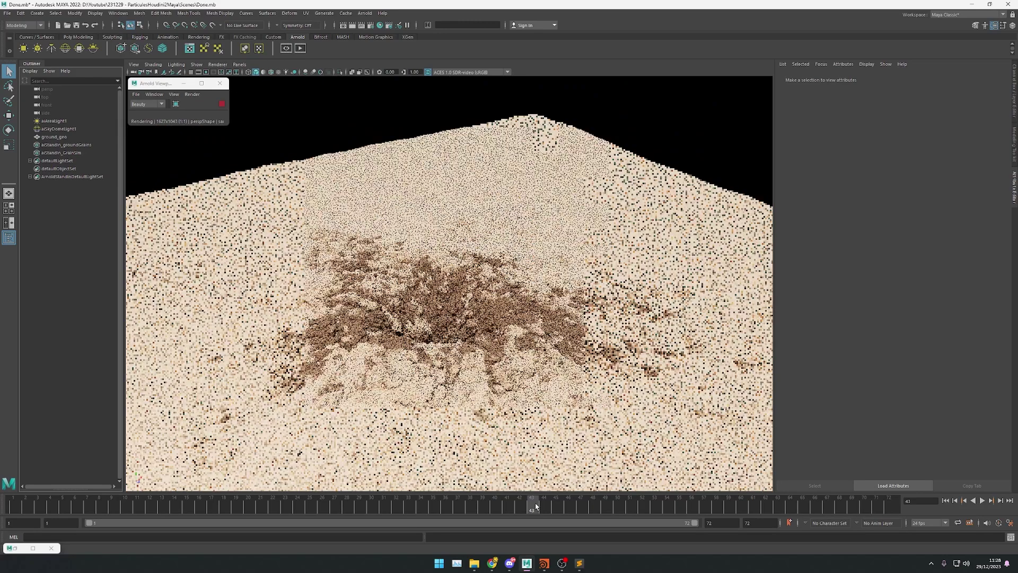
left_click(655, 507)
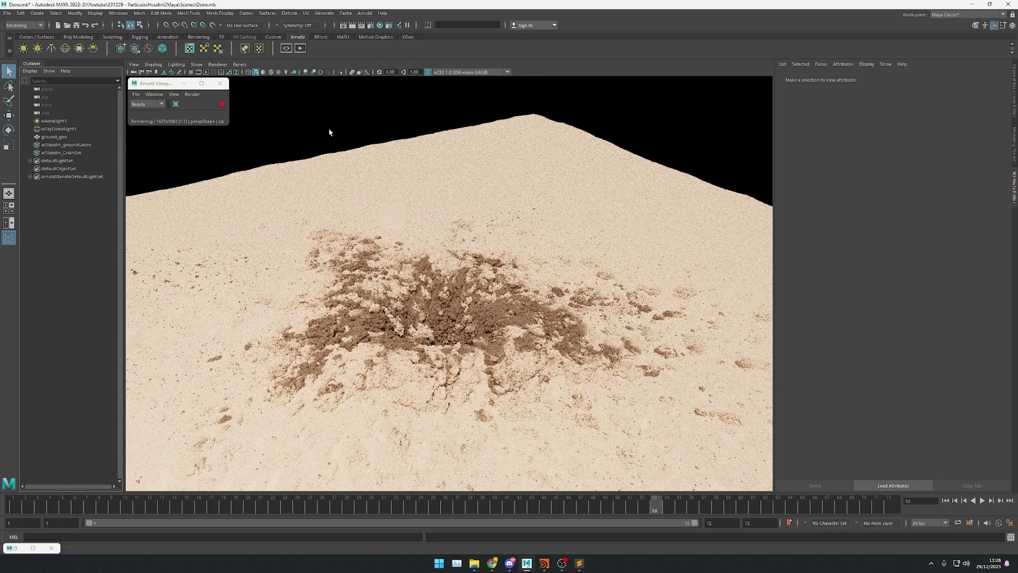
Step: Hide the Arnold area light
left_click(54, 121)
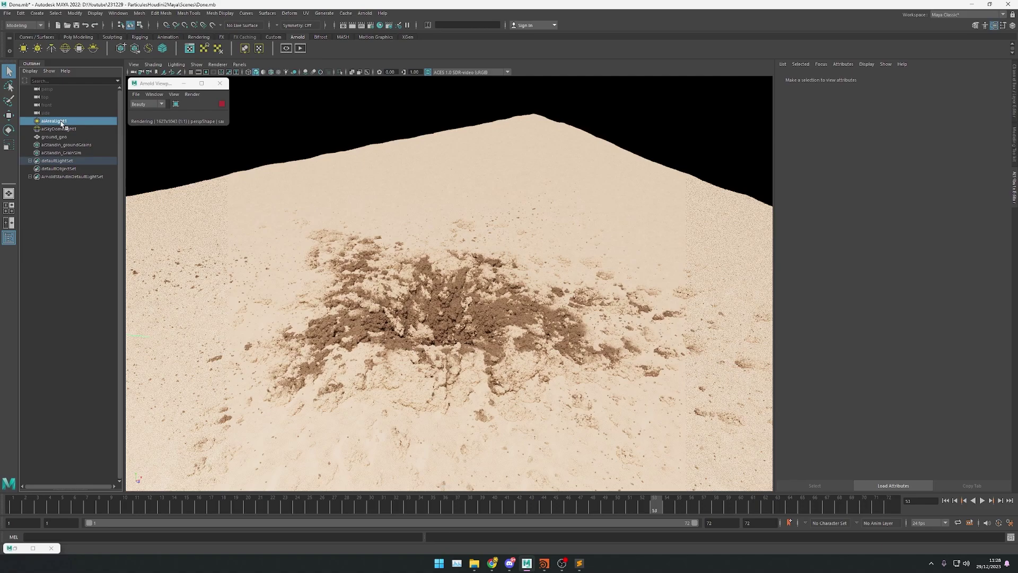
key("ctrl+h")
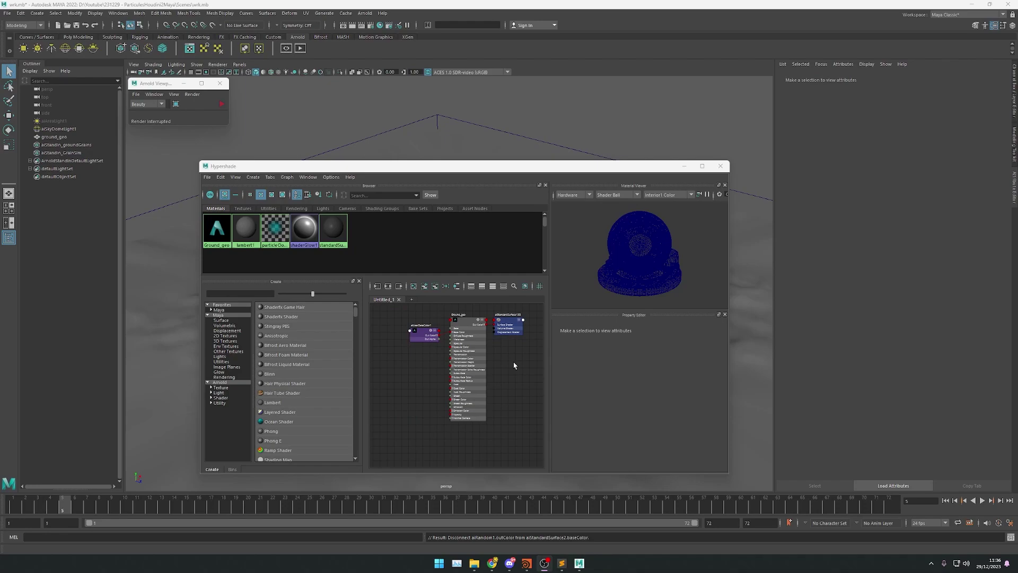
Step: Create a new aiStandardSurface material in the Hypershade graph
middle_click_drag(514, 366, 511, 374, "alt")
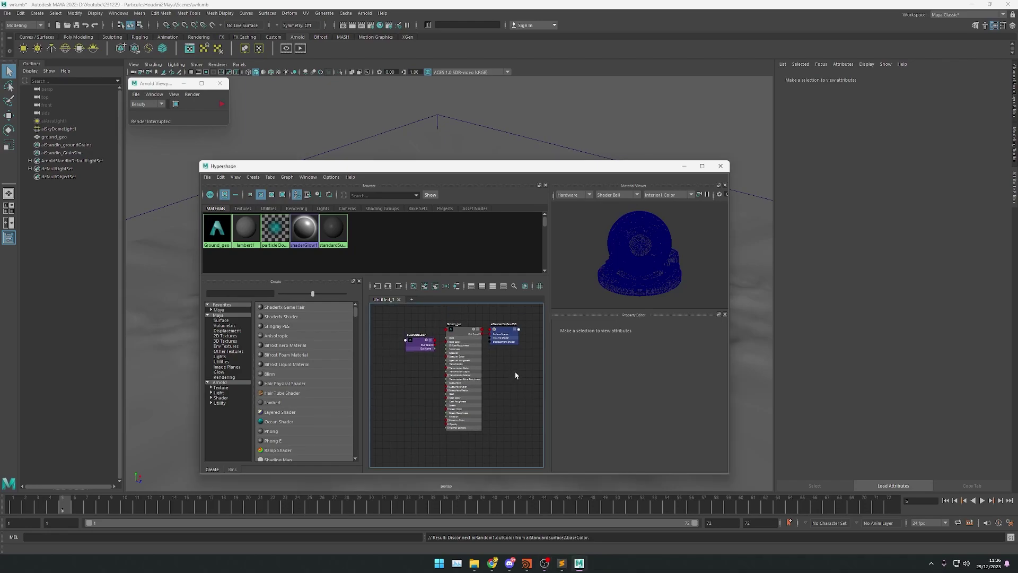
middle_click_drag(516, 375, 504, 344, "alt")
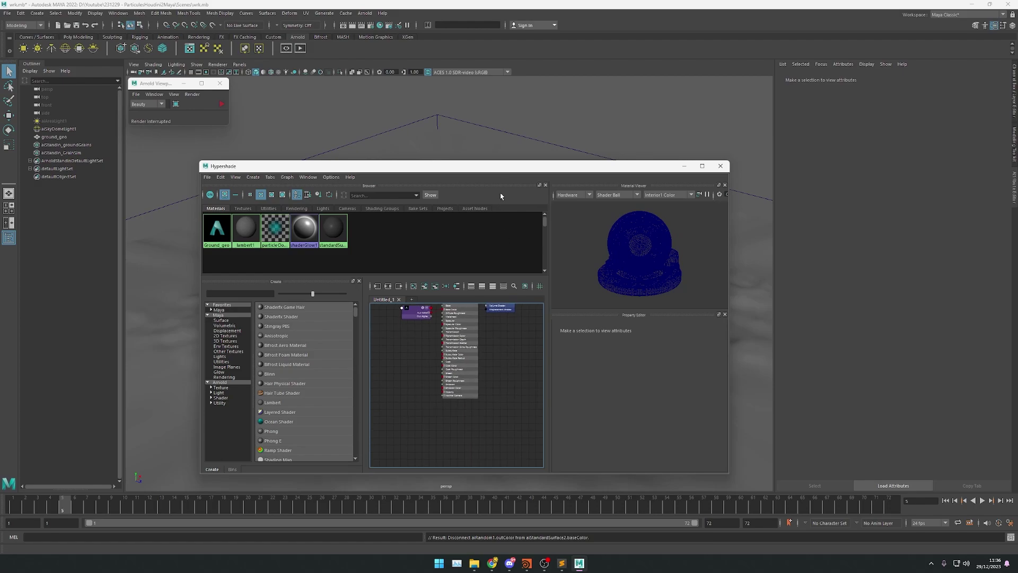
left_click(514, 158)
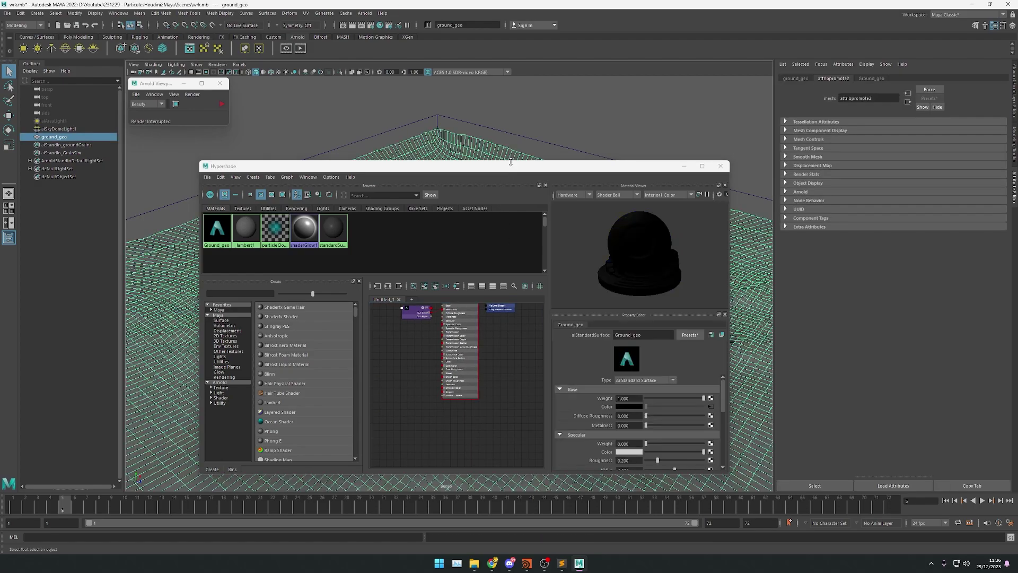
left_click_drag(510, 161, 507, 38)
key("Tab")
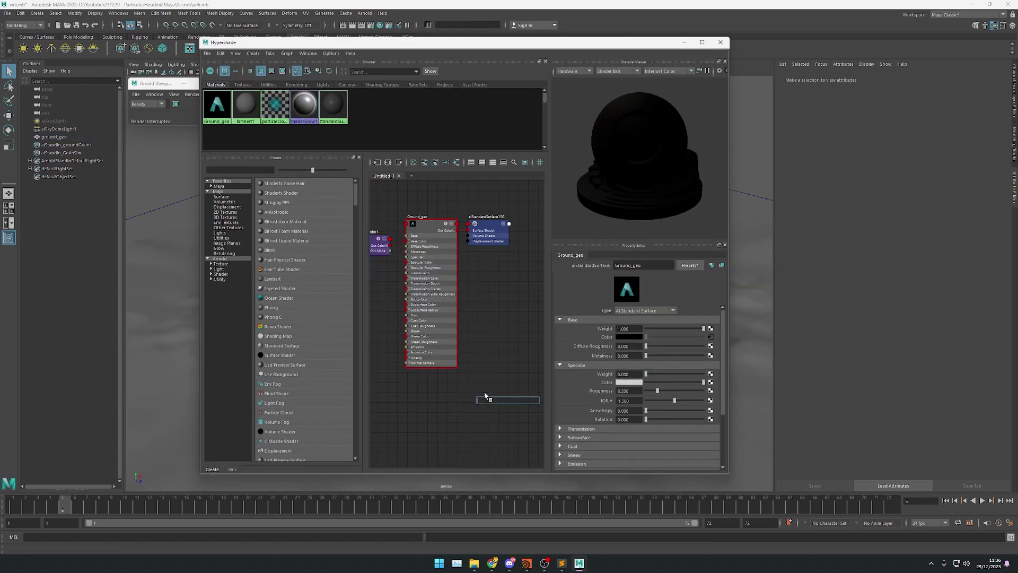
type("ai")
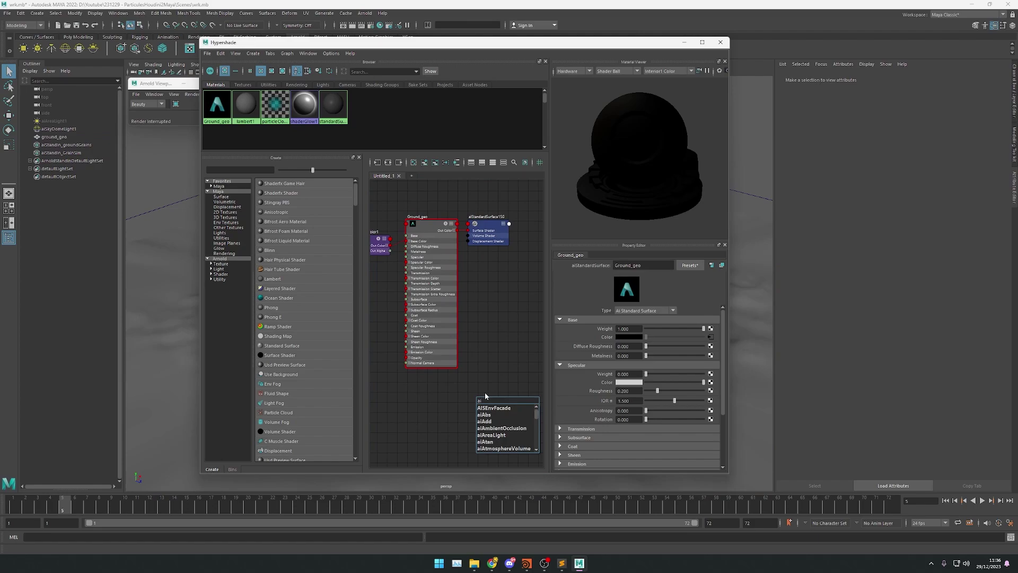
type("sta")
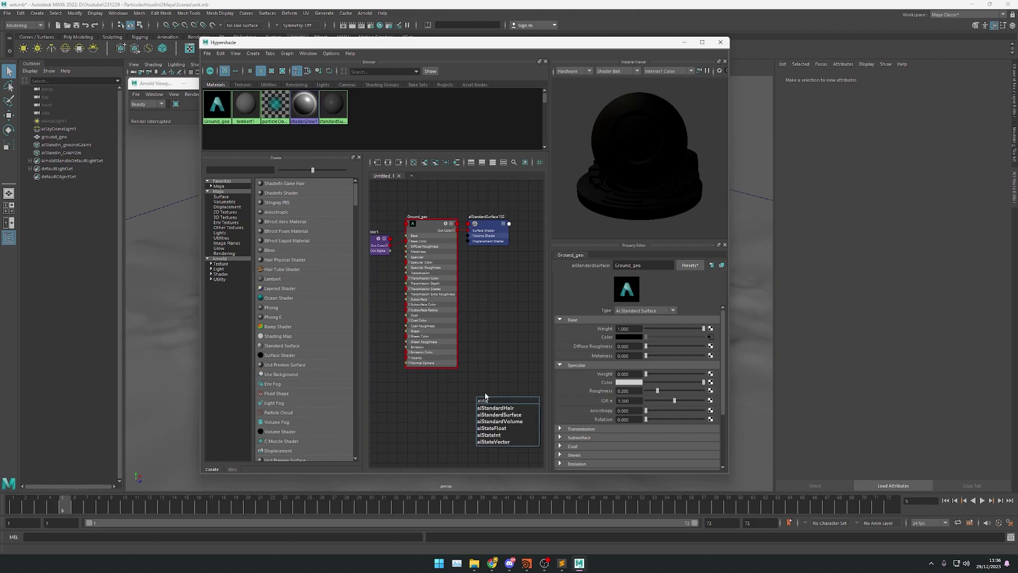
key("Down")
key("Down")
key("Return")
Step: Arrange the new aiStandardSurface2 node and its shading group below the Ground_geo network in the Hypershade graph
middle_click_drag(492, 334, 493, 232, "alt")
mouse_move(494, 267)
left_mouse_down()
mouse_move(538, 322)
mouse_move(433, 316)
left_mouse_up()
middle_click_drag(448, 298, 473, 302, "alt")
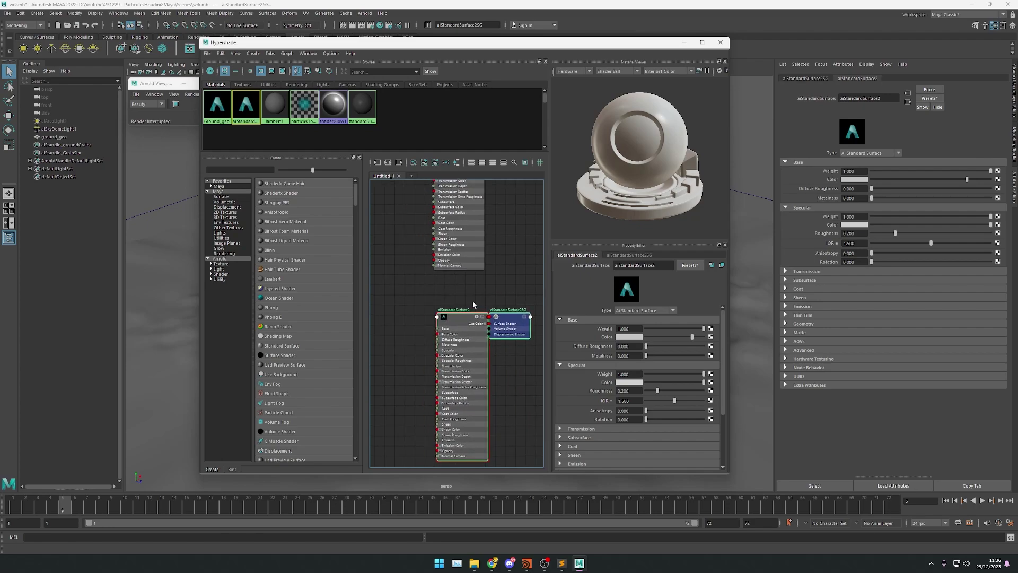
left_click(473, 302)
left_click_drag(510, 330, 529, 330)
middle_click_drag(407, 255, 455, 324, "alt")
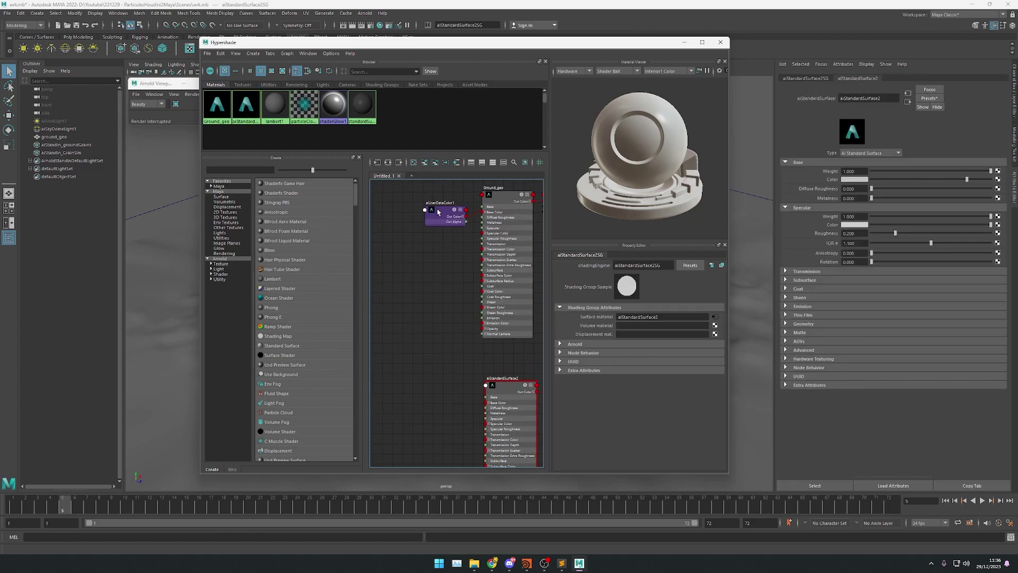
Step: Create an aiUserDataInt node in the Hypershade graph and place it beside the aiStandardSurface2 material
left_click(425, 357)
key("Tab")
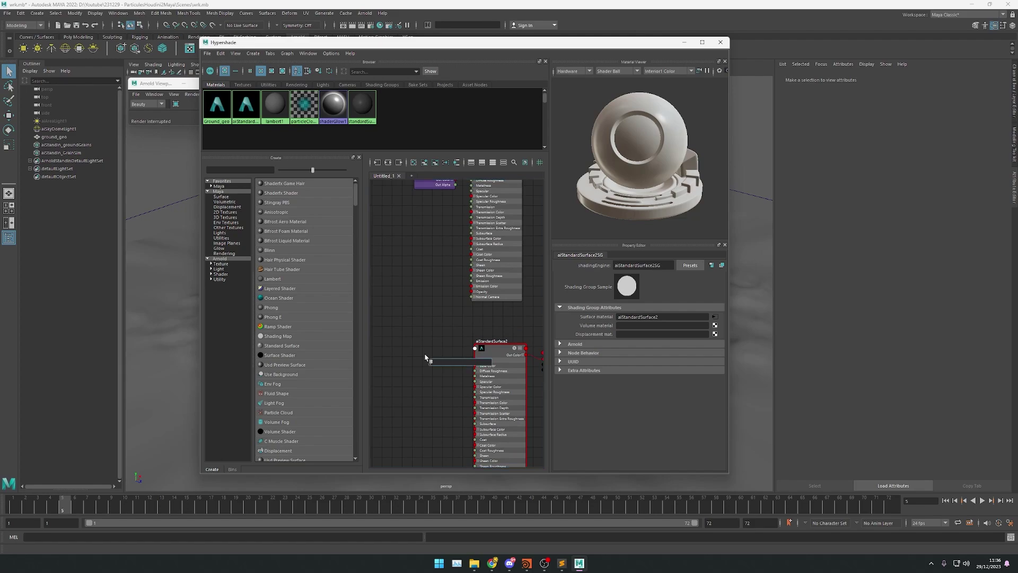
type("aiuser")
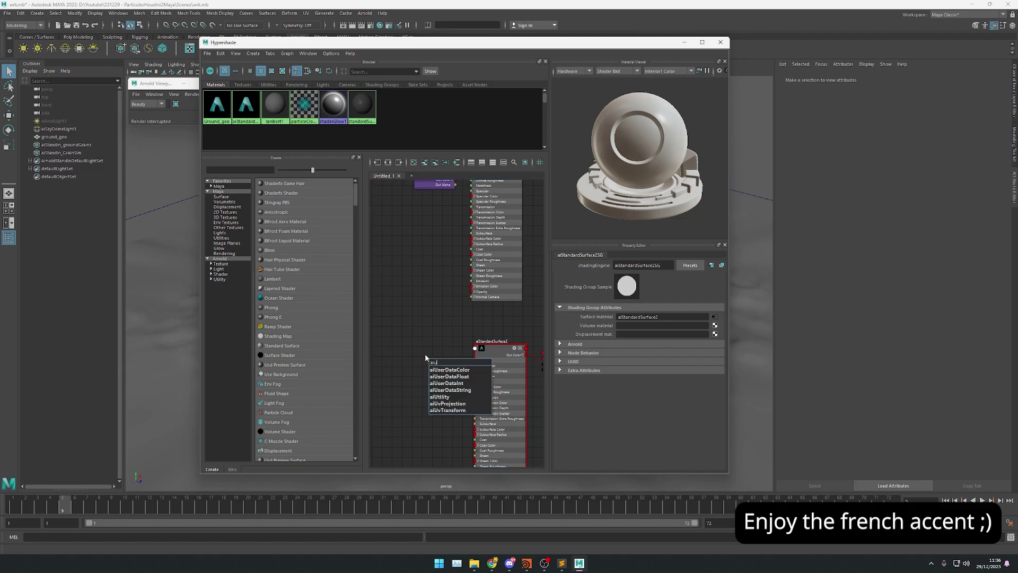
key("Down")
key("Down")
key("Down")
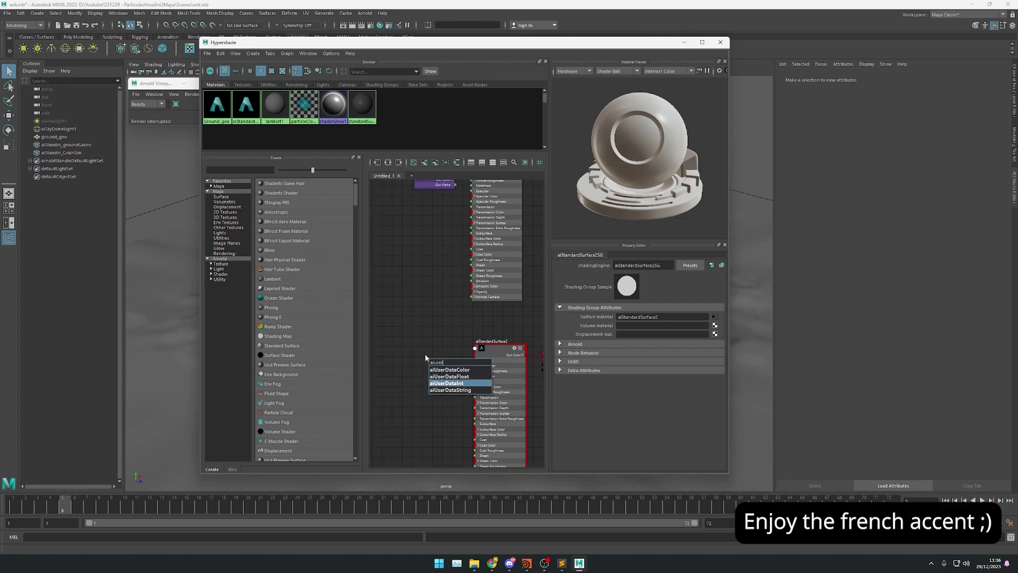
key("Return")
scroll(430, 329, "up", 4)
middle_click_drag(442, 329, 484, 325, "alt")
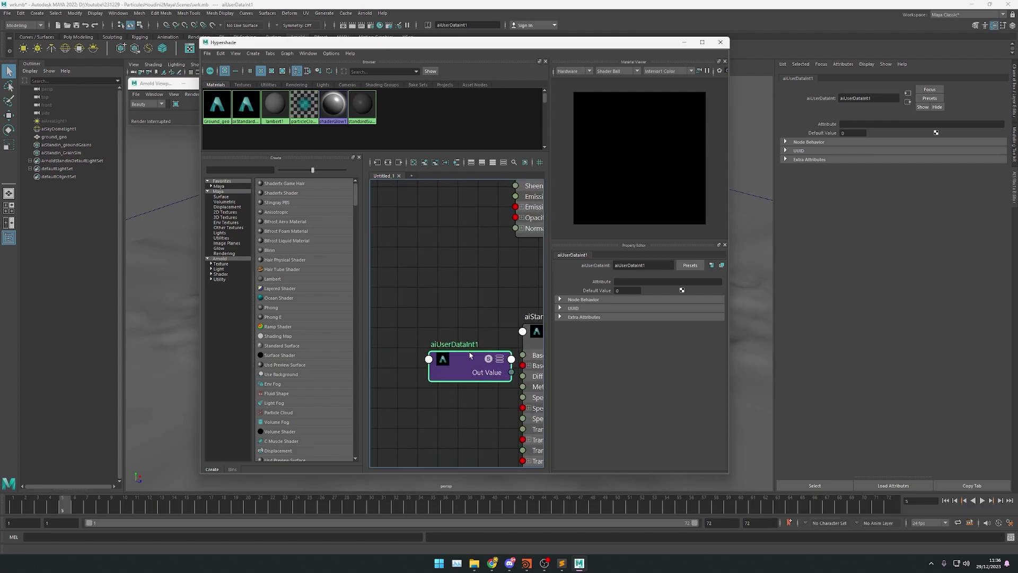
left_click_drag(471, 356, 431, 313)
Step: Switch to Houdini to check the point attribute names on the rmv_gl_spherepoints node, and return to Maya
left_click(527, 564)
middle_click(640, 300)
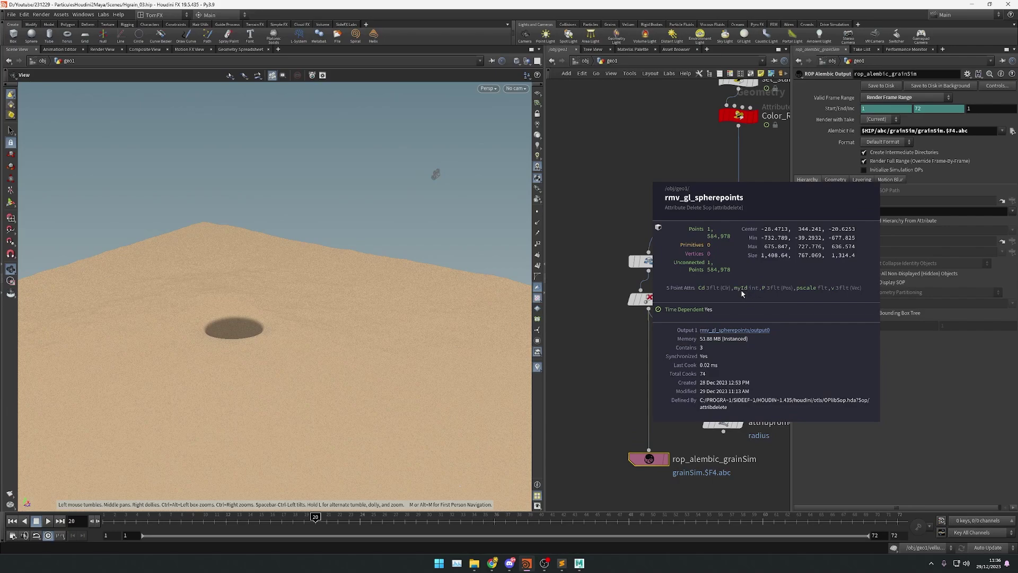
left_click(579, 563)
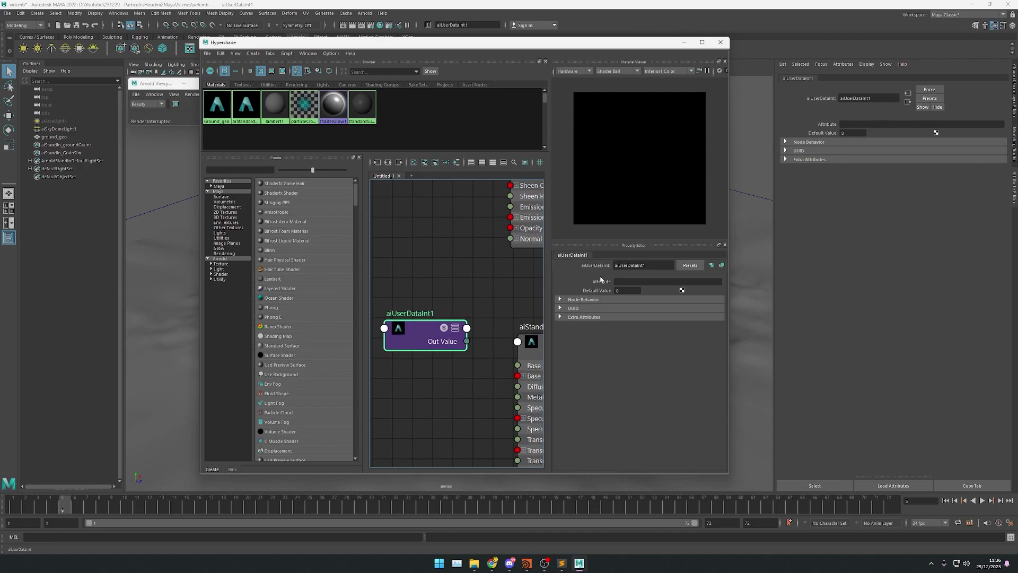
Step: Set the Attribute of aiUserDataInt1 to myId and move the node farther from aiStandardSurface2
left_click(625, 282)
type("ai")
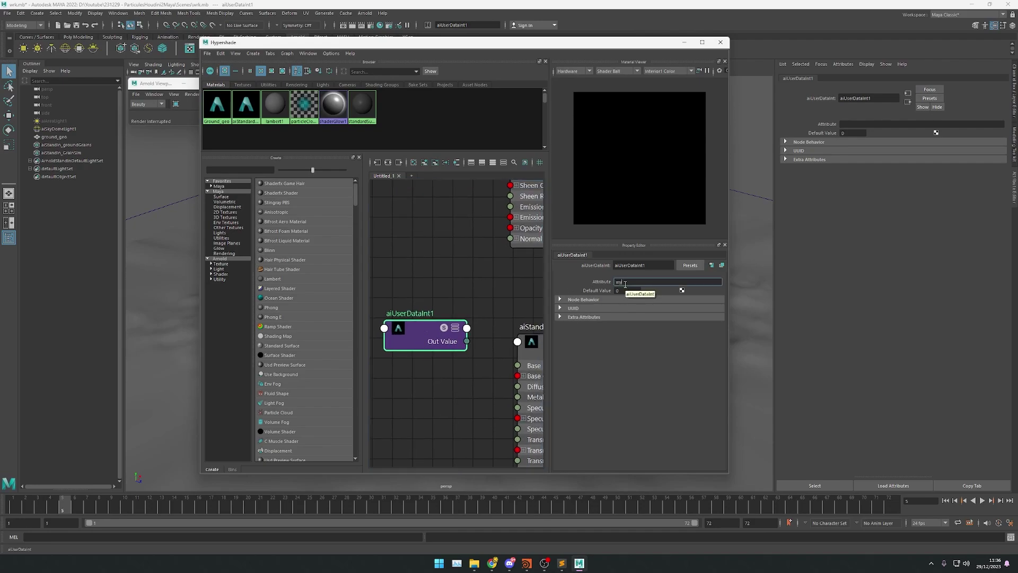
type("Id")
left_click(463, 282)
middle_click_drag(460, 397, 459, 348, "alt")
scroll(436, 342, "down", 4)
left_click_drag(442, 325, 411, 320)
Step: Create an aiRandom node between aiUserDataInt1 and aiStandardSurface2
left_click(436, 369)
key("Tab")
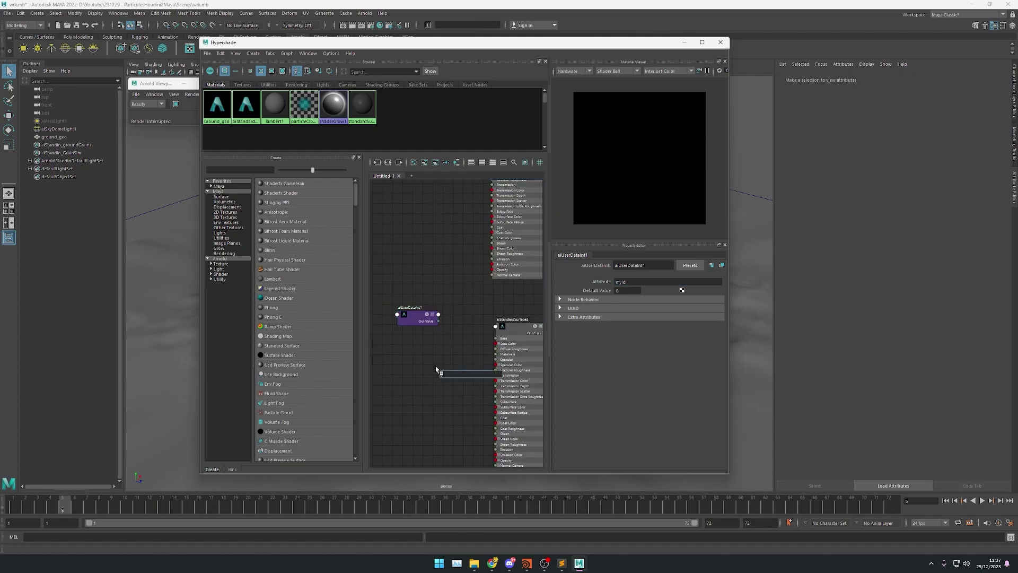
type("aira,n")
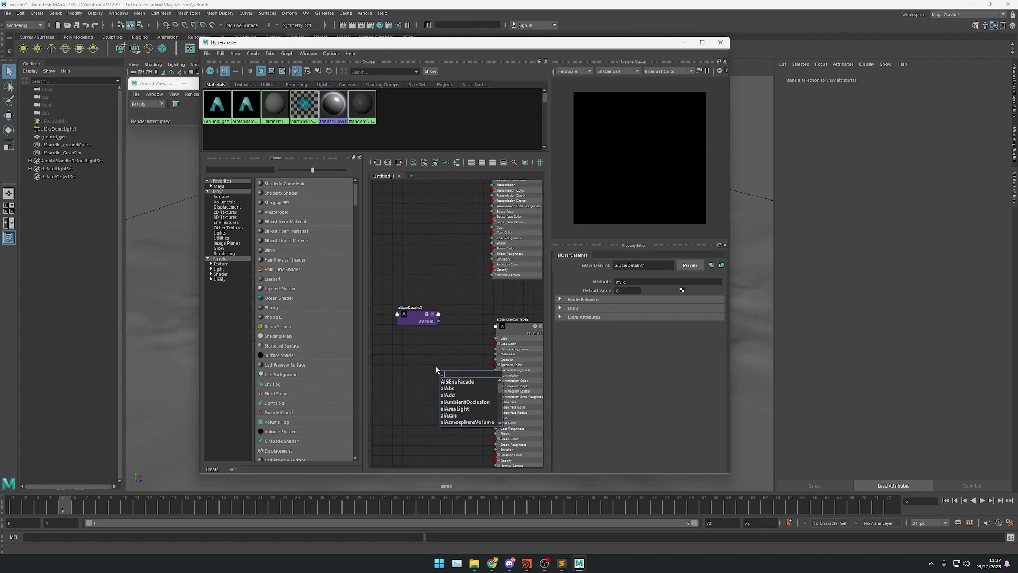
key("BackSpace")
key("BackSpace")
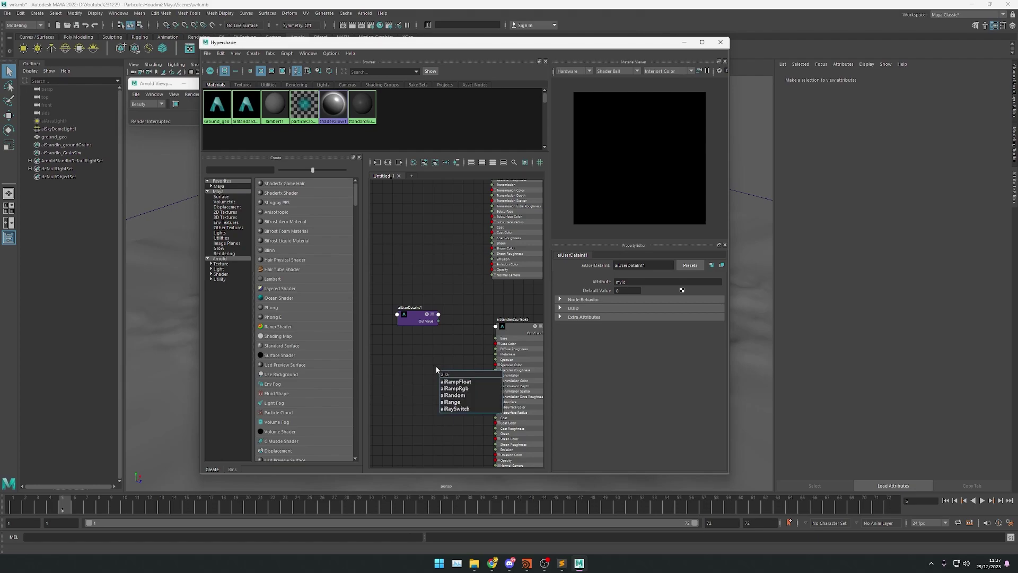
key("Down")
key("Down")
key("Down")
key("Return")
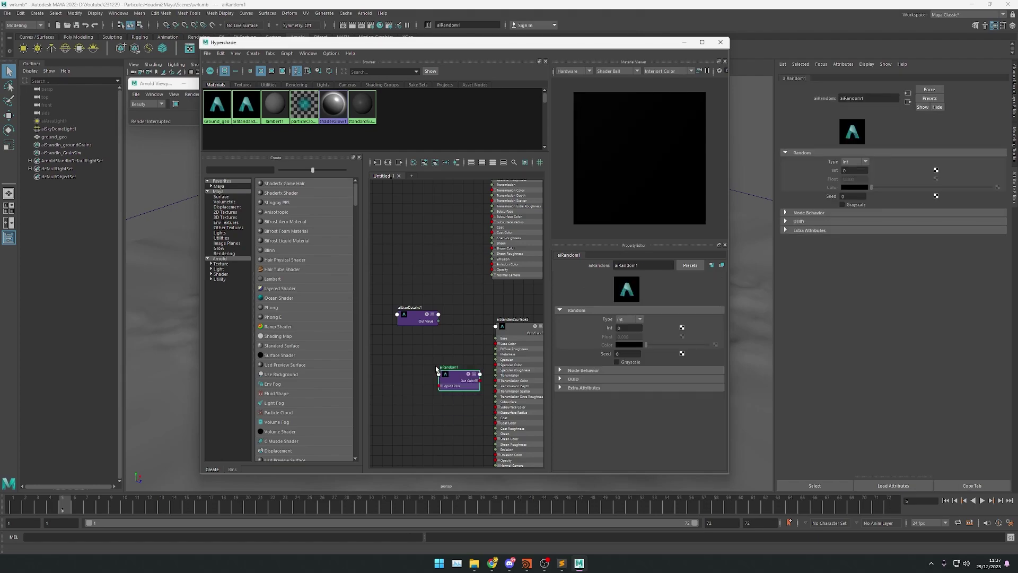
Step: Widen the Hypershade window and arrange aiUserDataInt1 ahead of aiRandom1 in the graph
middle_click_drag(454, 336, 487, 310, "alt")
left_click_drag(452, 298, 418, 287)
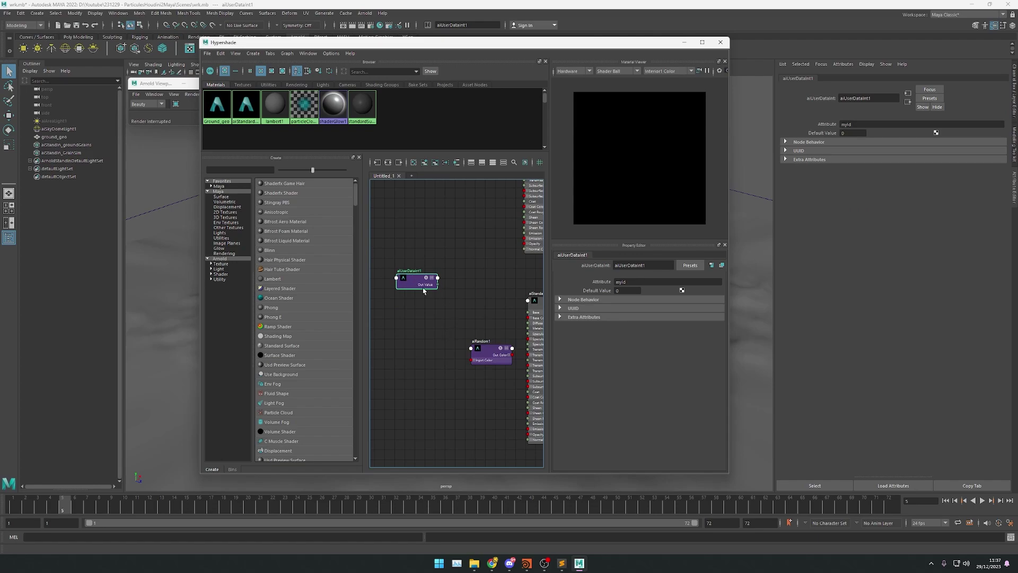
left_click(489, 355)
scroll(469, 295, "up", 4)
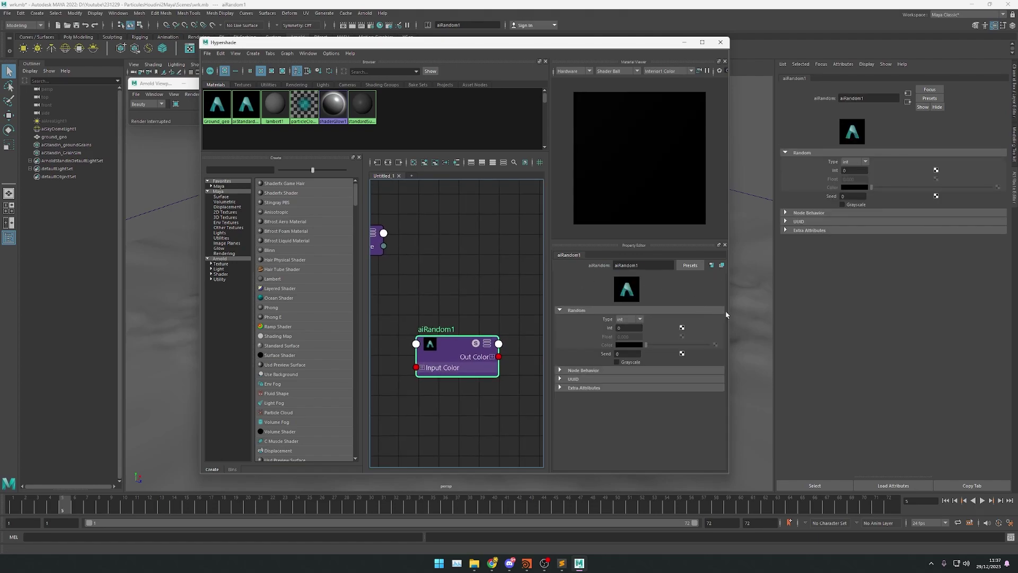
left_click_drag(731, 313, 957, 312)
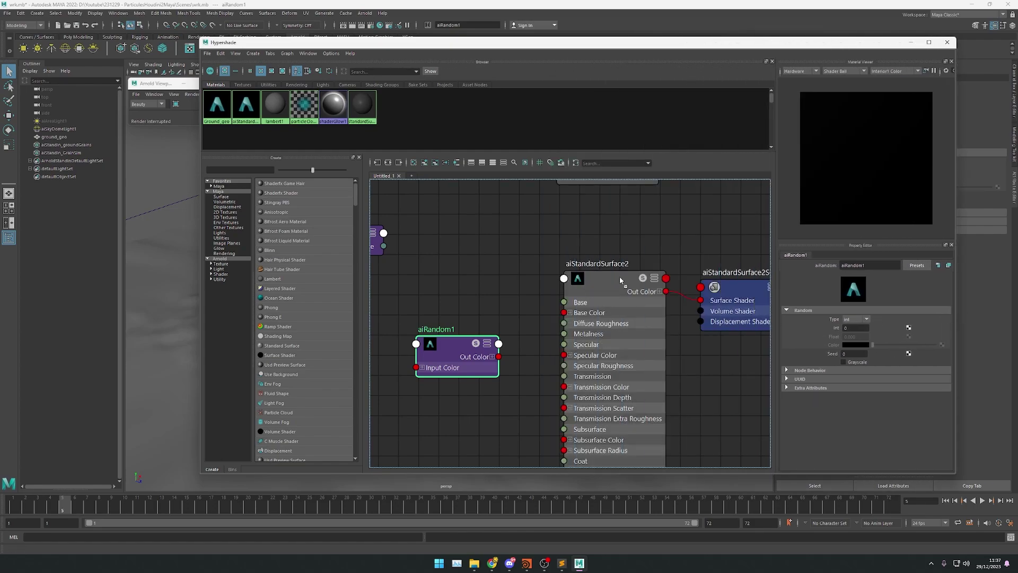
middle_click_drag(501, 279, 610, 304)
left_click_drag(457, 269, 426, 326)
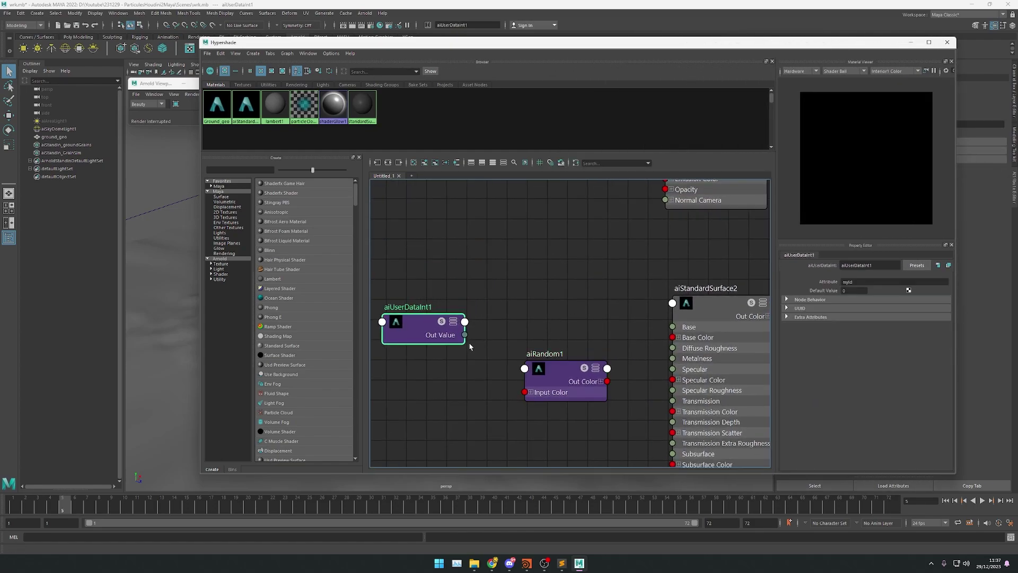
Step: Set the Type of aiRandom1 to color
left_click(556, 371)
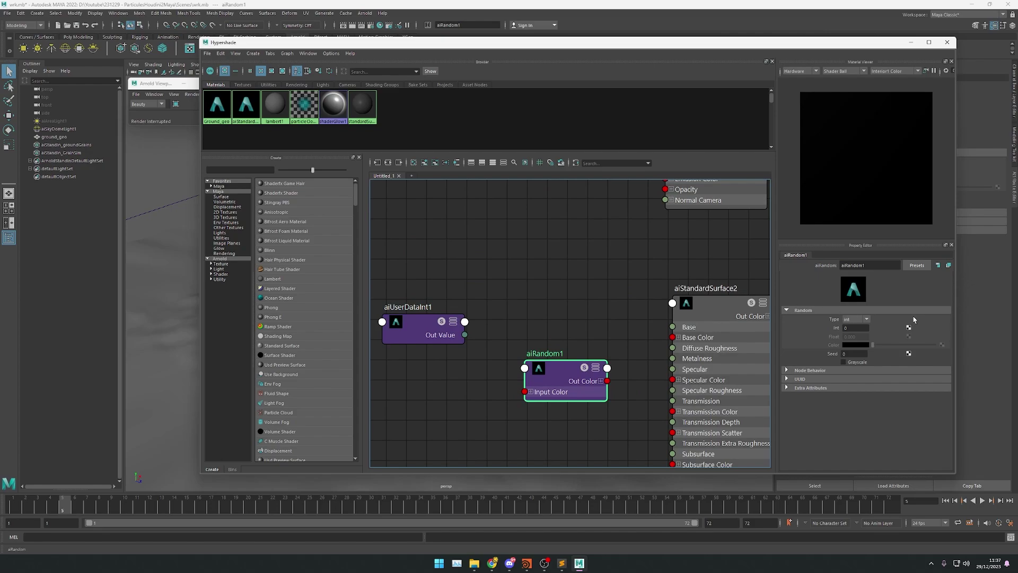
left_click(858, 328)
left_click(855, 319)
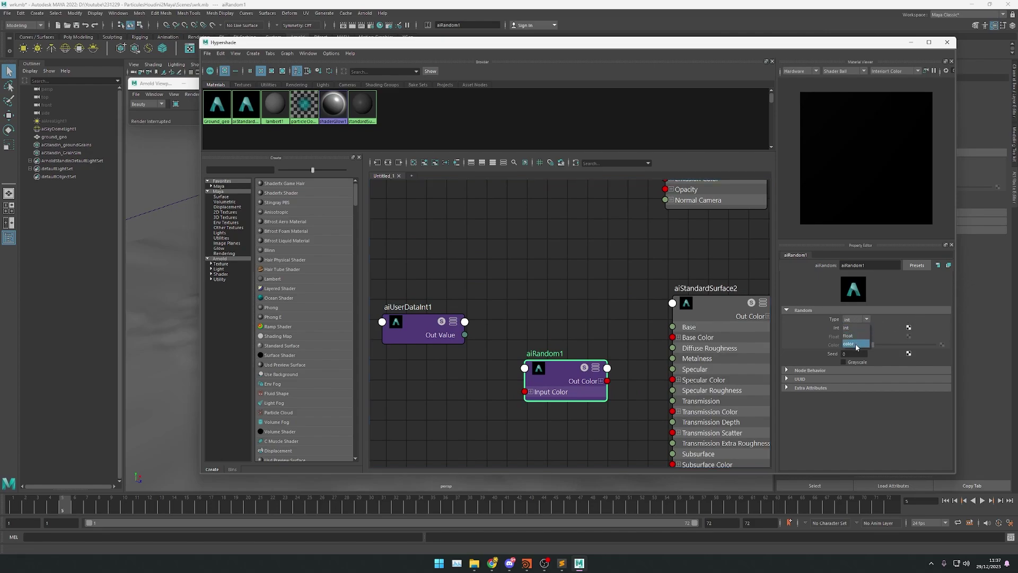
left_click(858, 343)
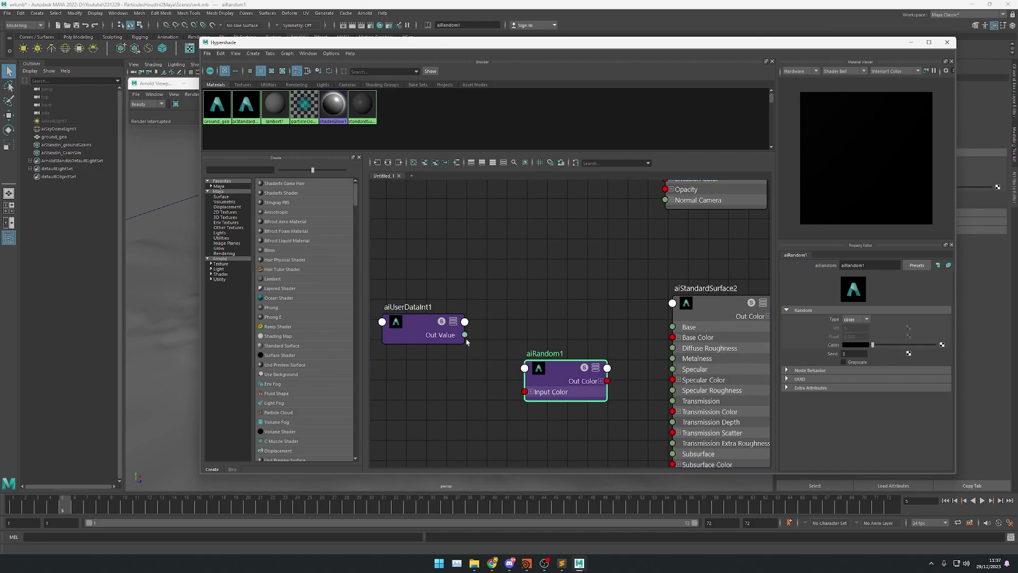
Step: Connect the Out Value of aiUserDataInt1 to the seed of aiRandom1 and tidy the node's position
left_click_drag(465, 335, 525, 369)
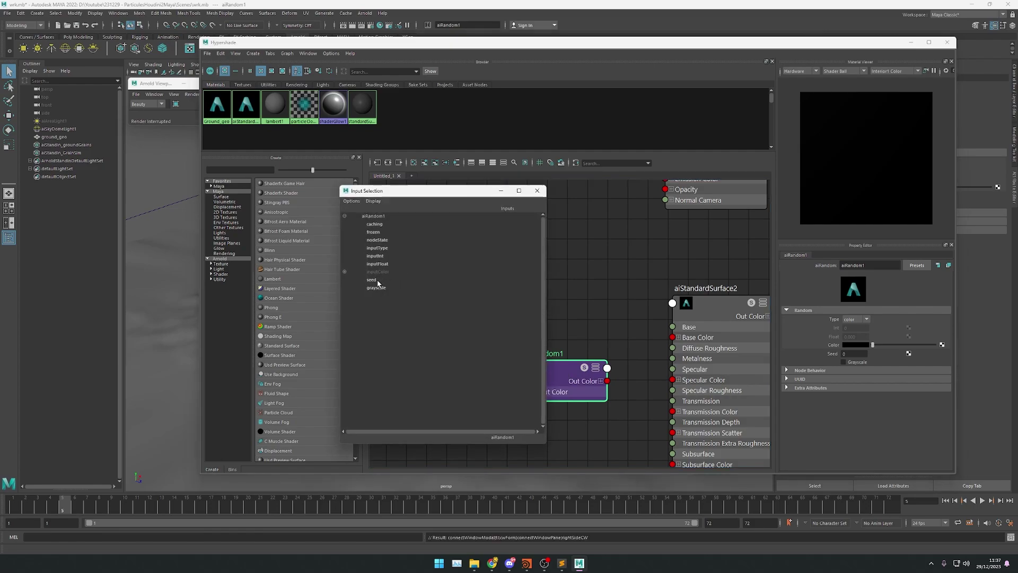
left_click(374, 280)
left_click(430, 352)
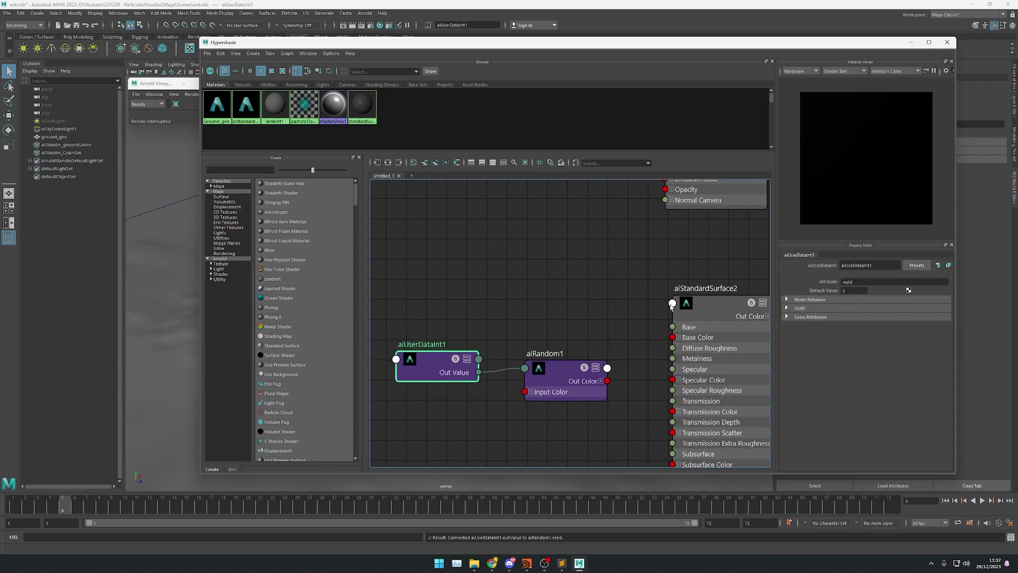
Step: Connect the Out Color of aiRandom1 to the Base Color of aiStandardSurface2
left_click(562, 372)
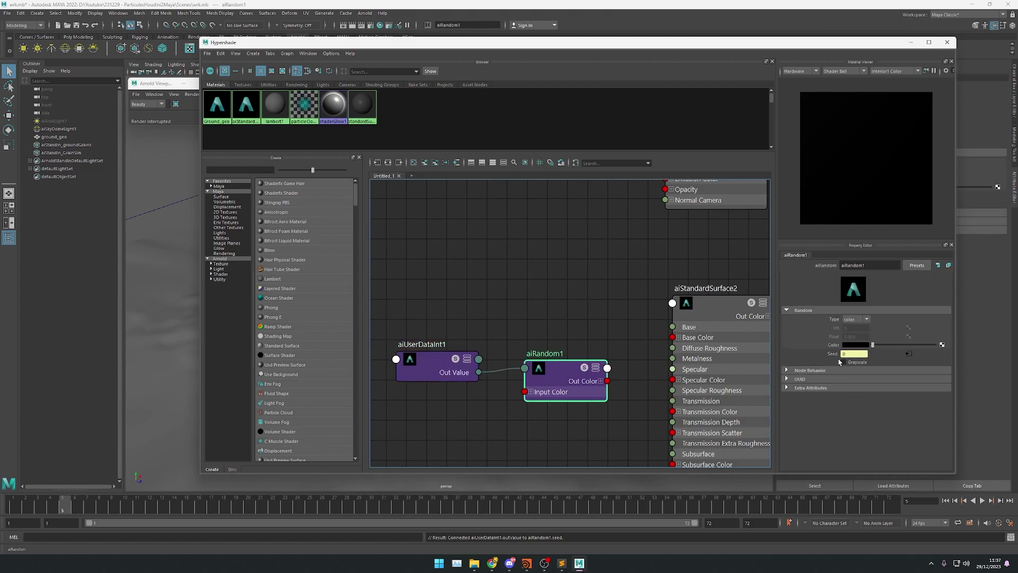
middle_click_drag(638, 370, 540, 305, "alt")
scroll(540, 306, "up", 2)
left_click_drag(496, 321, 587, 260)
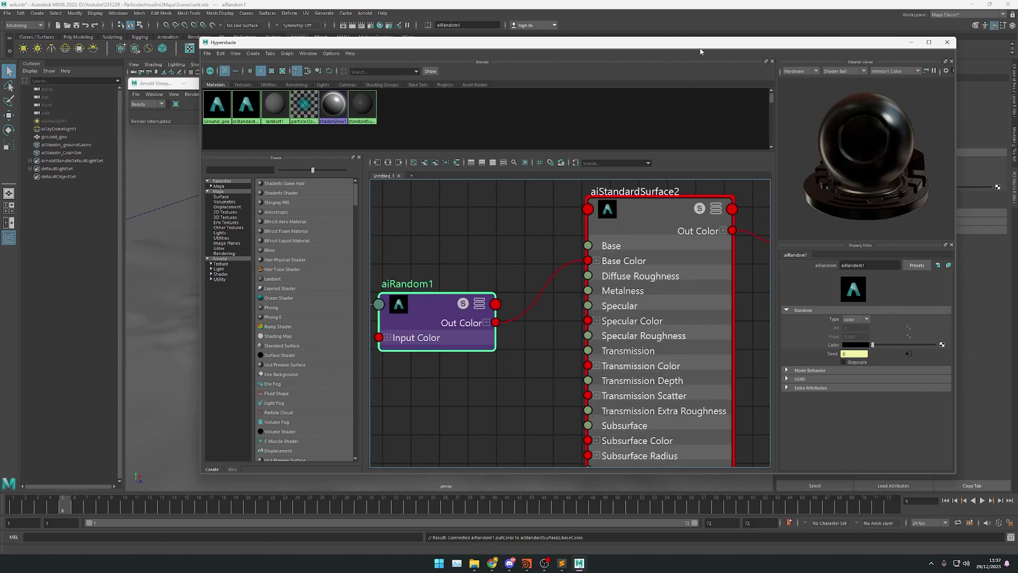
Step: Assign aiStandardSurface2 as the shader of rmv_gl_spherepoints in the aiStandIn_GrainSim stand-in
left_click_drag(701, 43, 596, 251)
left_click(80, 153)
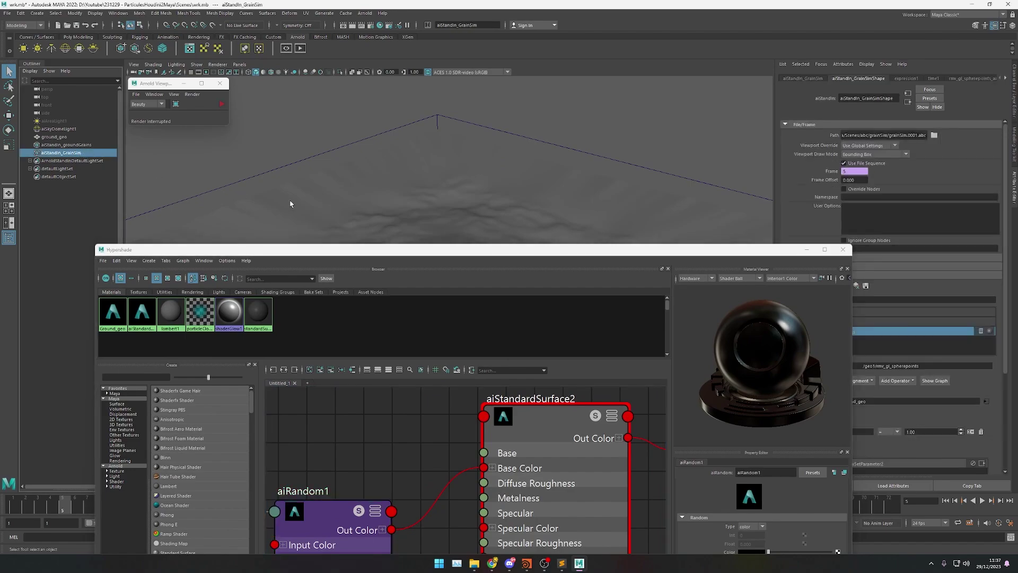
left_click_drag(478, 249, 417, 95)
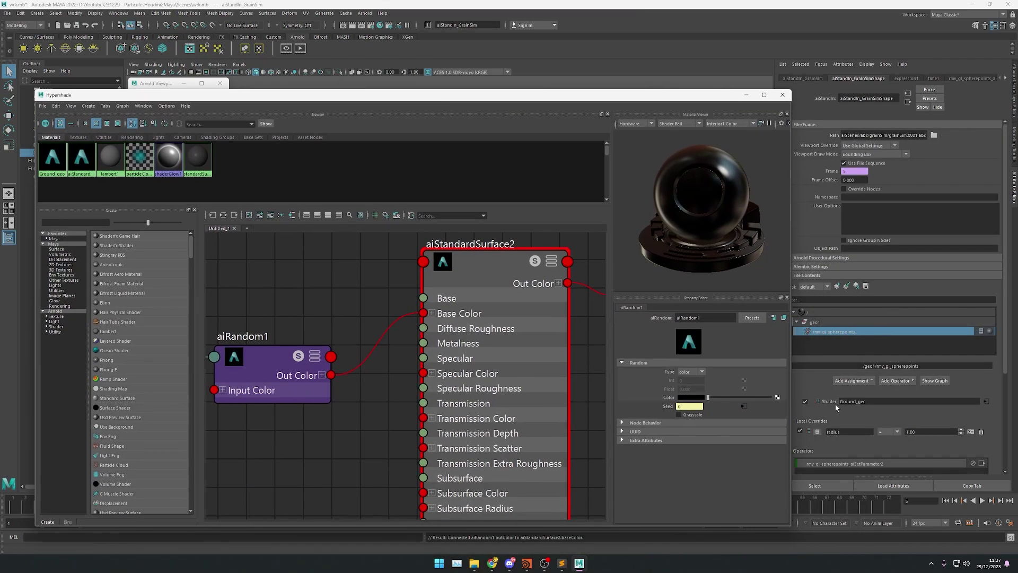
middle_click_drag(490, 258, 838, 403)
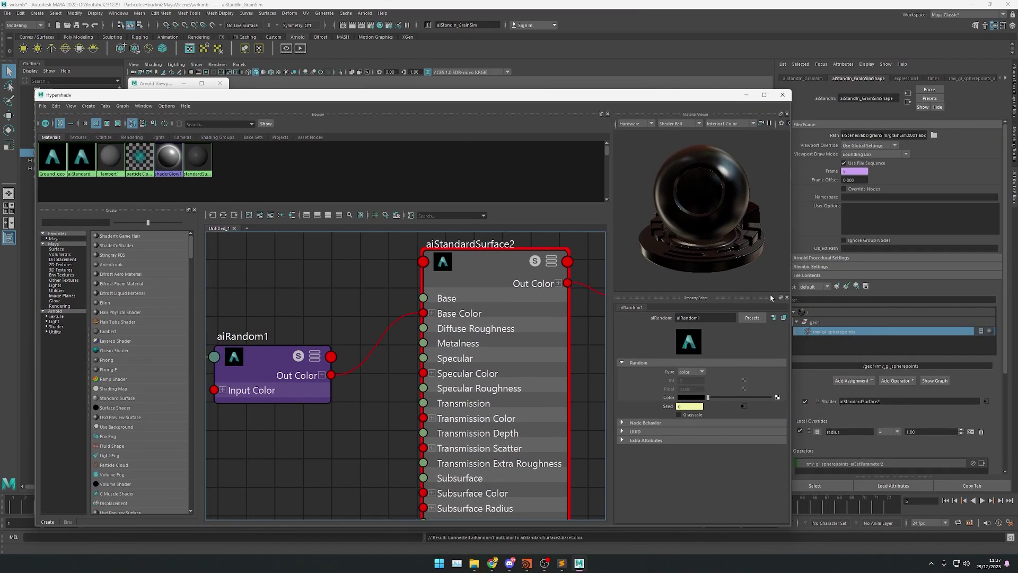
Step: Minimize the Hypershade and examine the randomly colored grains up close in the Arnold viewport render
left_click(746, 96)
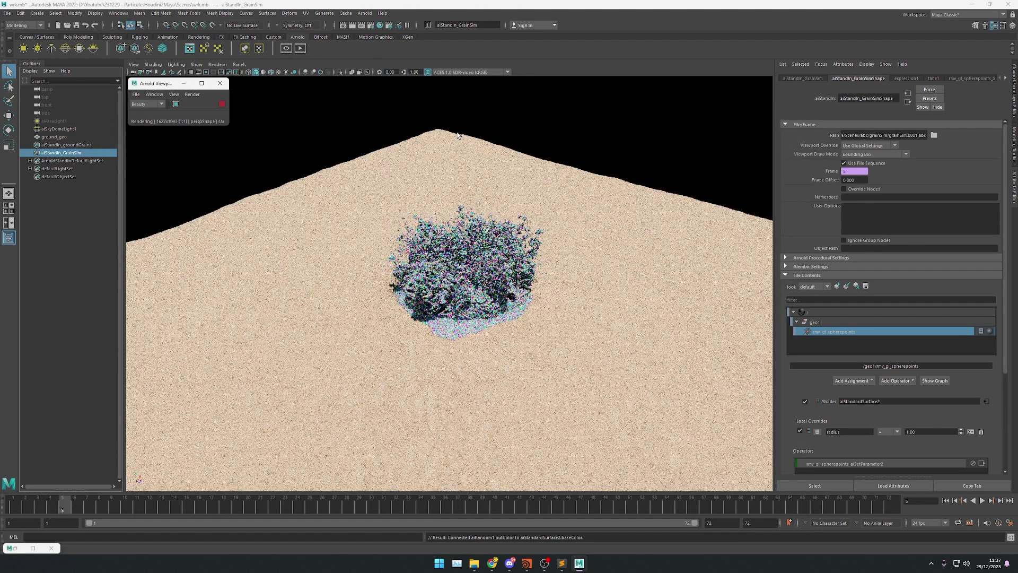
right_click_drag(554, 327, 690, 215, "alt")
left_click_drag(583, 297, 579, 244, "alt")
right_click_drag(509, 271, 578, 228, "alt")
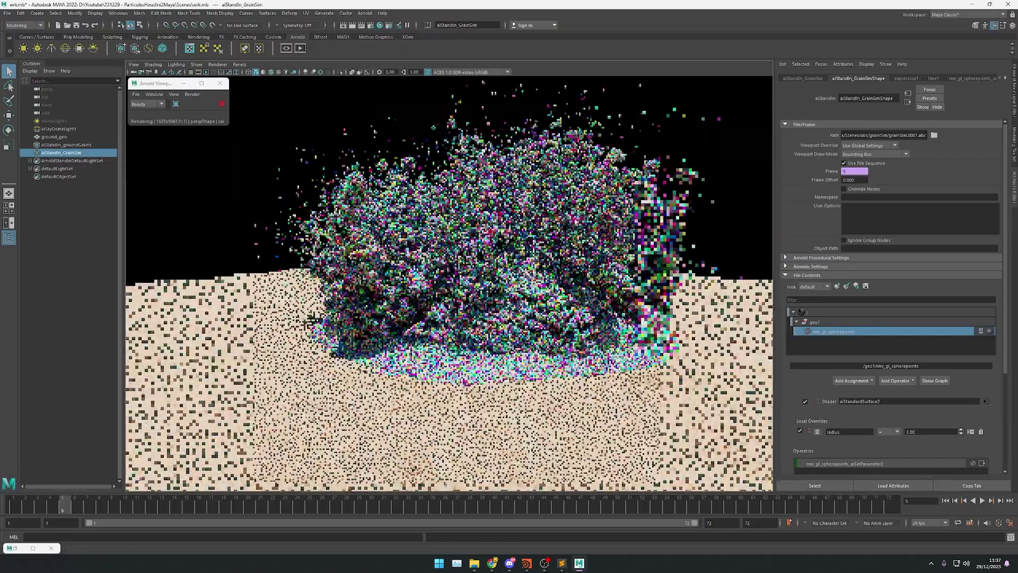
middle_click_drag(552, 207, 552, 255, "alt")
right_click_drag(530, 260, 628, 242, "alt")
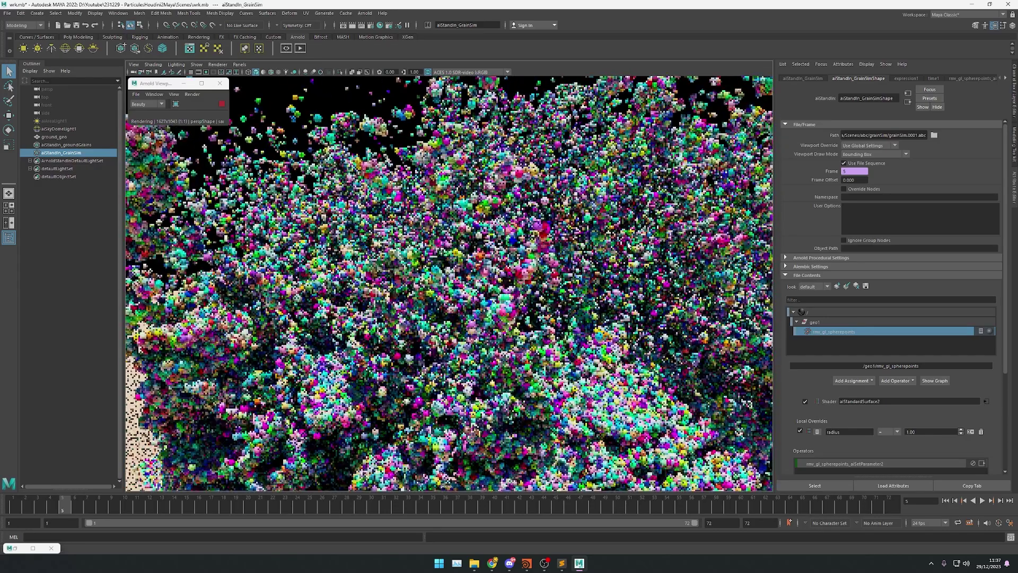
Step: Restore the Hypershade, enable Grayscale on aiRandom1, and reposition the window to show the render
left_click(15, 548)
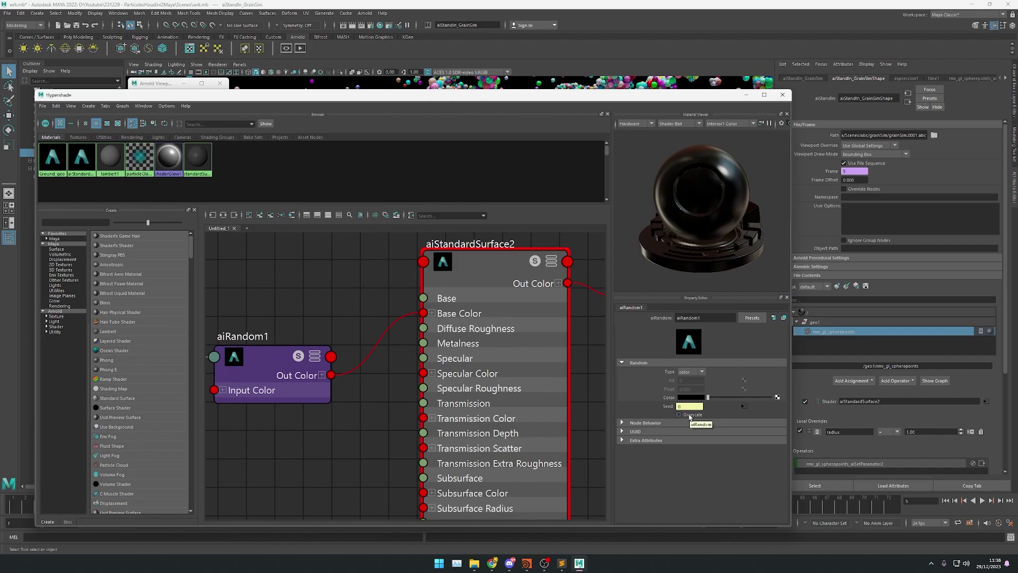
left_click(691, 417)
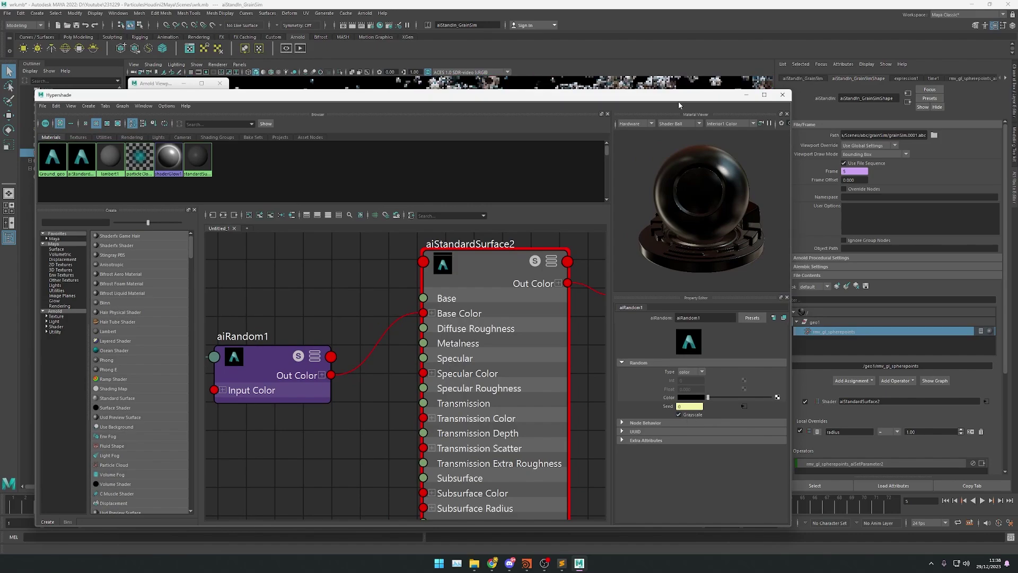
left_click_drag(674, 96, 774, 131)
Step: Move aiUserDataInt1 and aiRandom1 farther from aiStandardSurface2 to make room in the graph
scroll(453, 349, "down", 5)
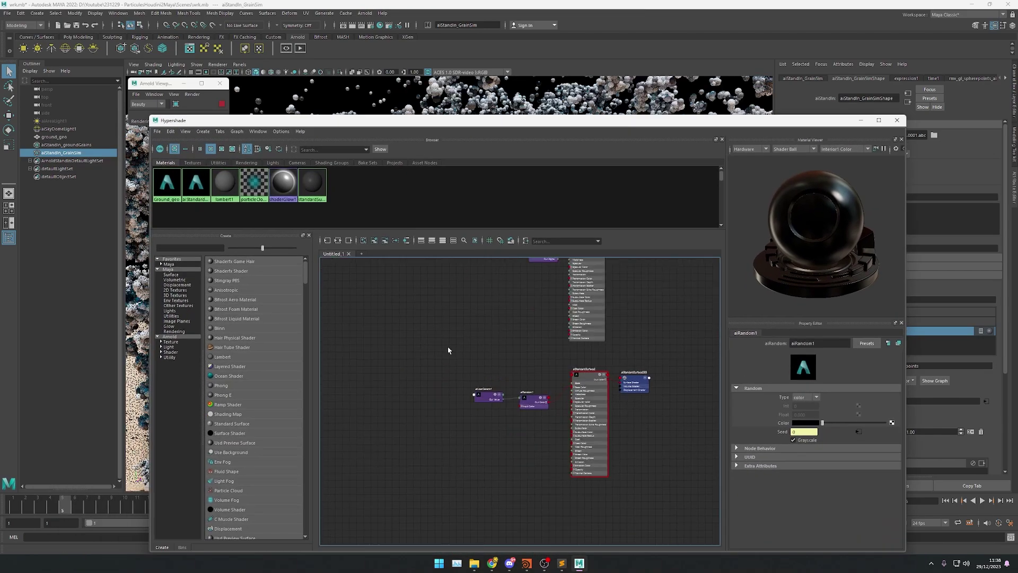
left_click(517, 400)
scroll(472, 374, "up", 5)
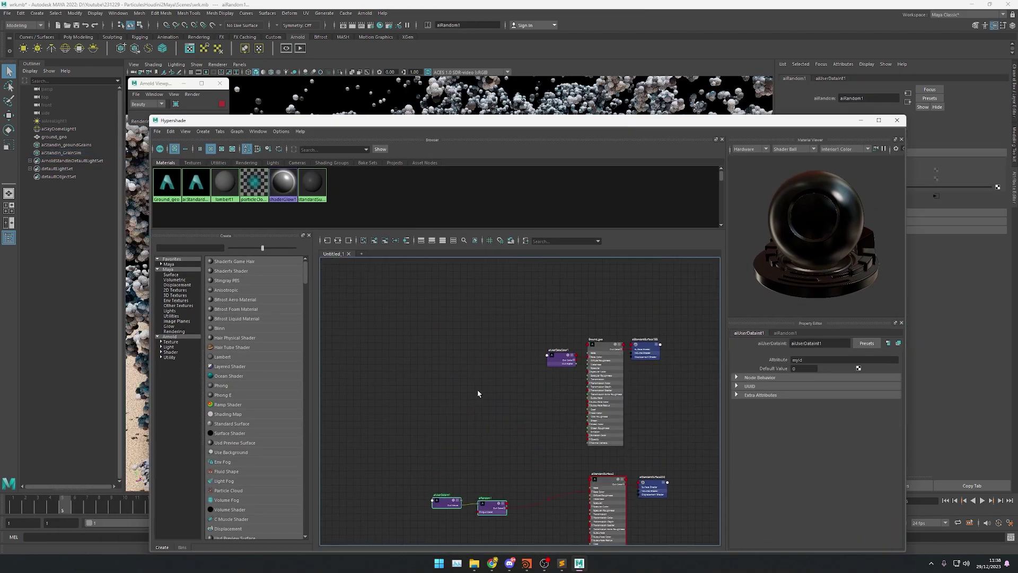
left_click(475, 378)
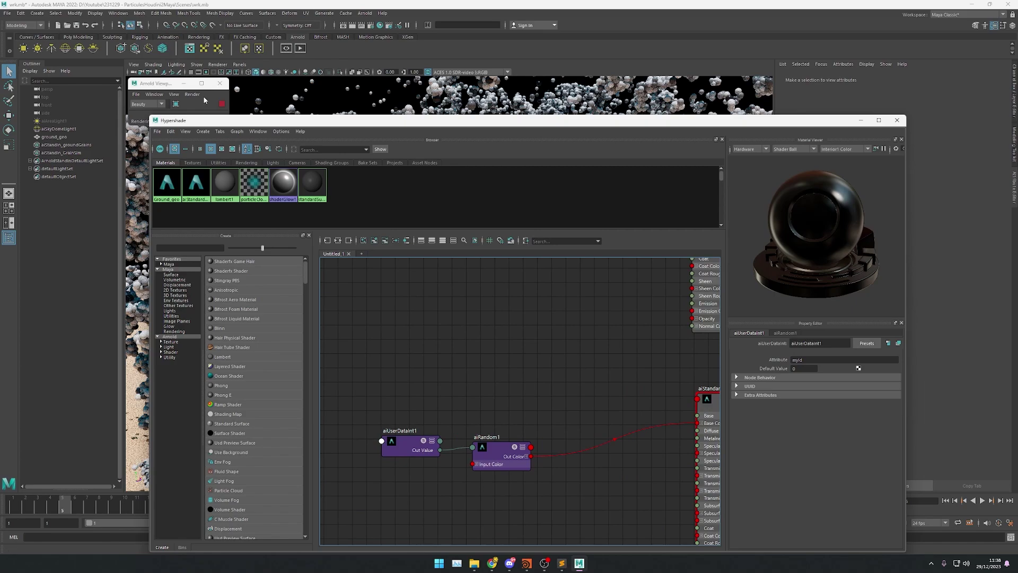
Step: Stop the Arnold viewport render
right_click(221, 104)
left_click(192, 84)
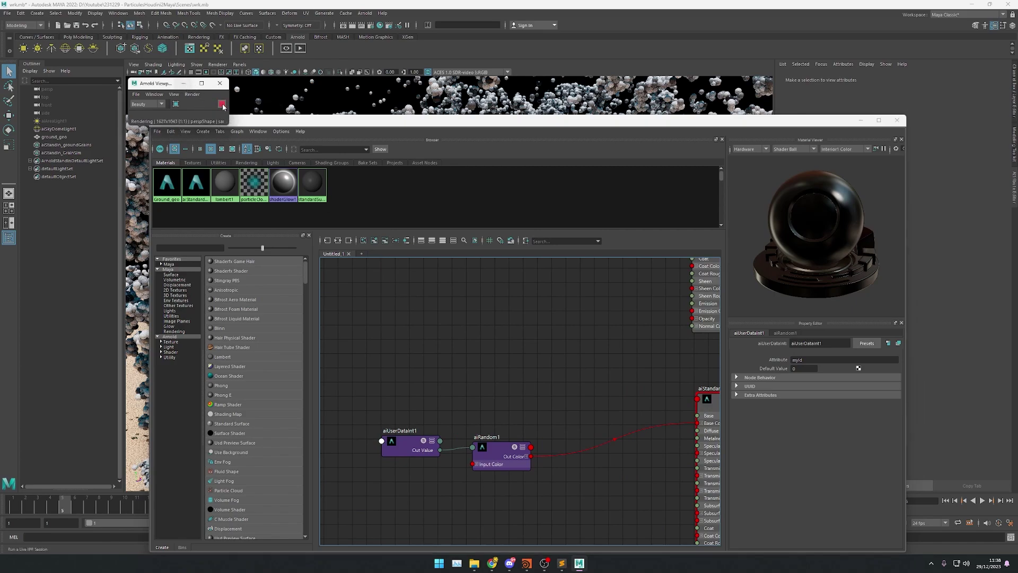
left_click(221, 104)
Step: Add an aiUserDataColor node above aiUserDataInt1 in the shader graph
left_click(436, 351)
key("Tab")
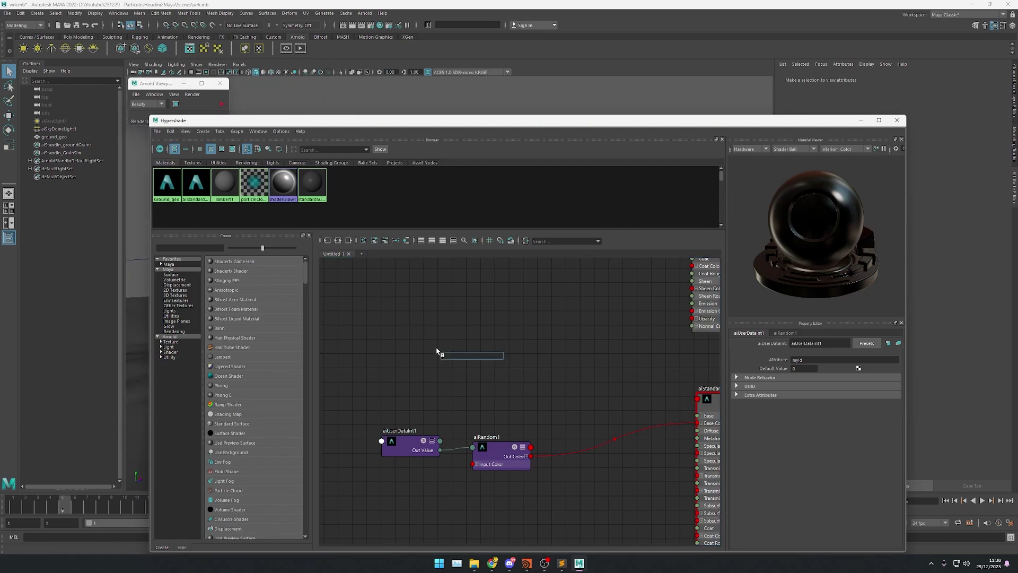
type("ai")
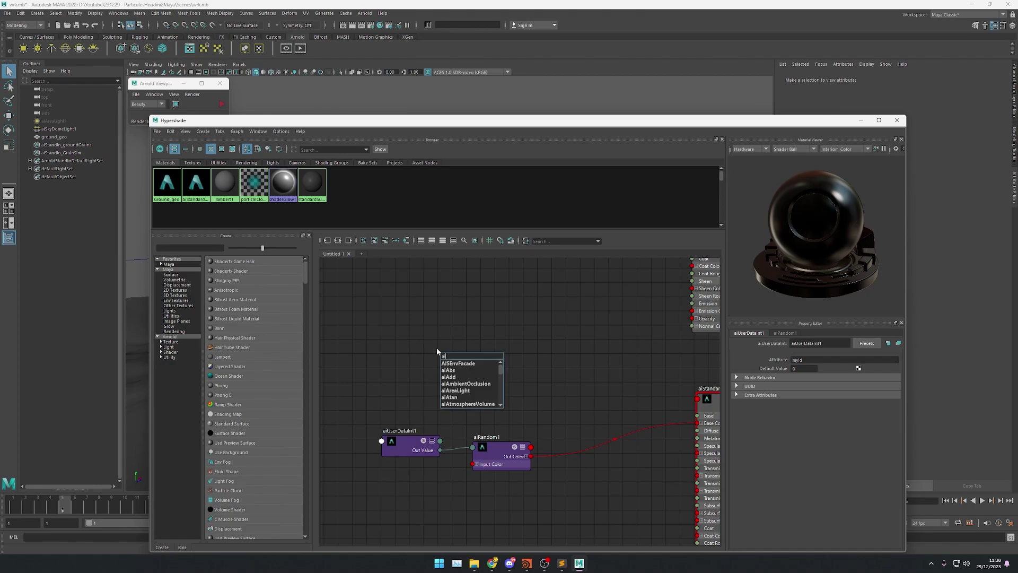
type("data")
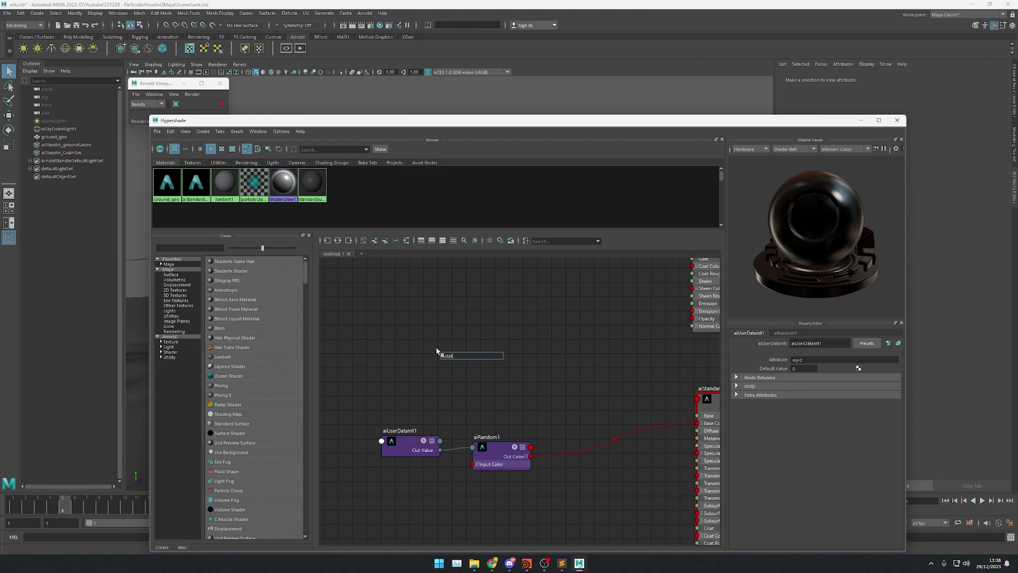
key("BackSpace")
key("BackSpace")
key("BackSpace")
type("user")
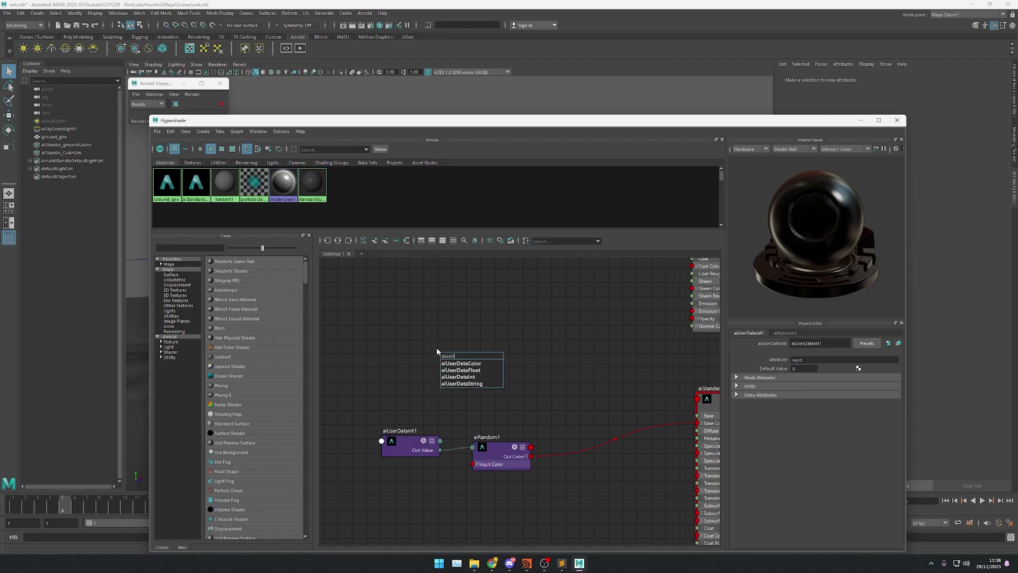
key("Down")
key("Return")
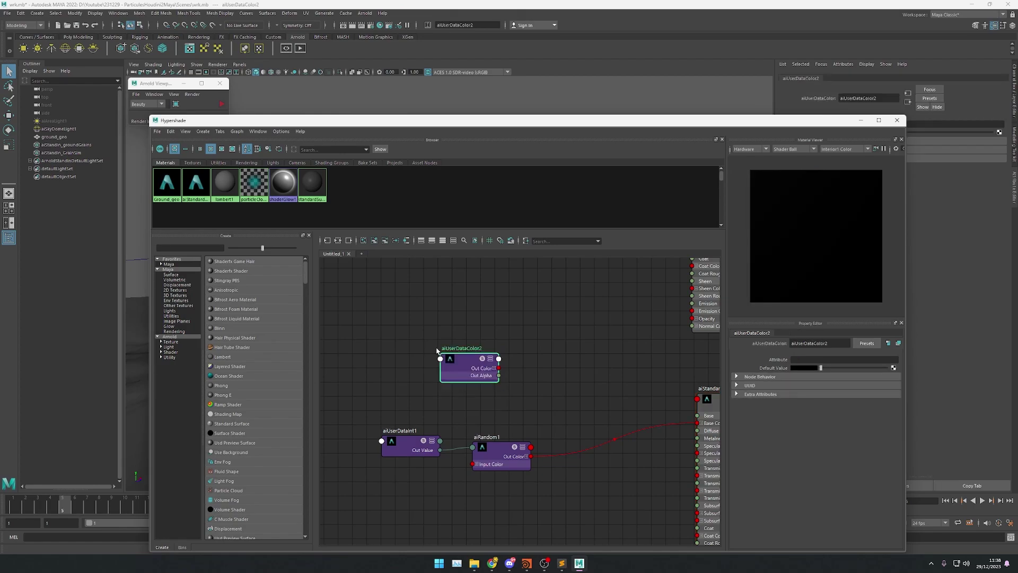
Step: Set the new user data color node's Attribute to Cd and place the node directly above aiUserDataInt1
left_click(849, 360)
type("Cd")
key("Return")
left_click_drag(475, 371, 414, 376)
Step: Add an aiMultiply node in the space between the user data nodes and aiStandardSurface2
left_click(564, 379)
key("Tab")
type("mu")
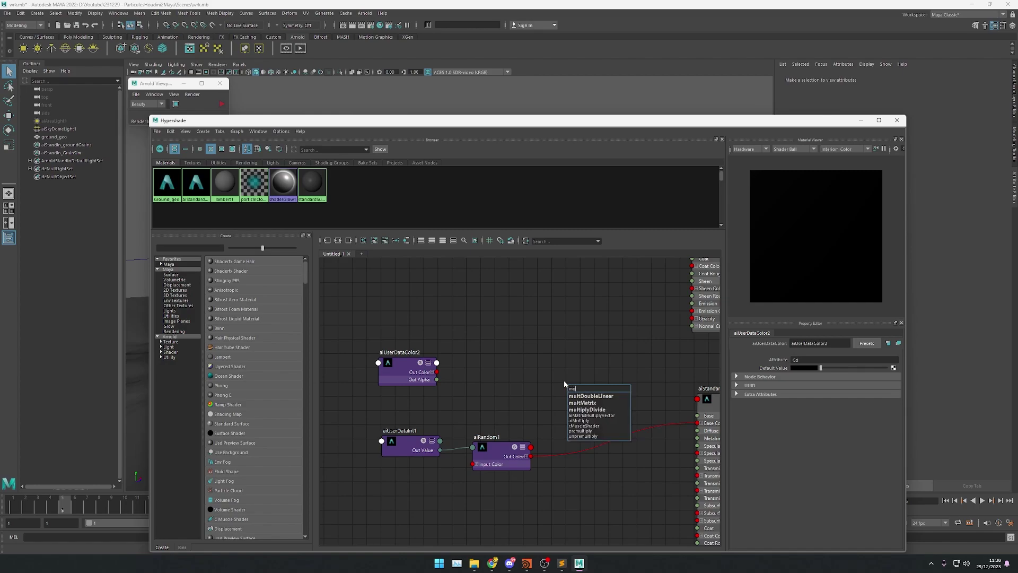
type("lt")
key("Down")
key("Down")
key("Down")
key("Down")
key("Down")
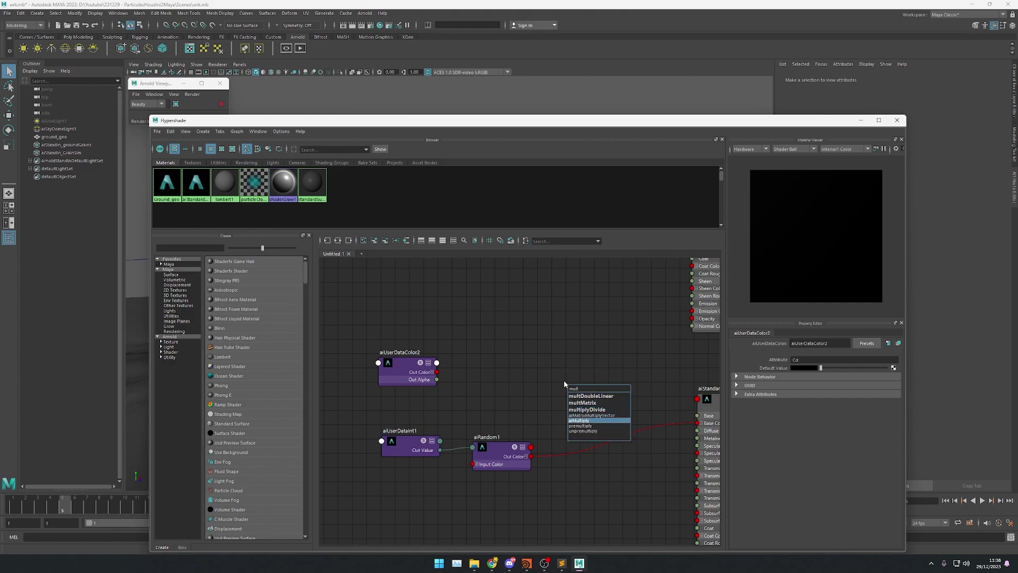
key("Return")
Step: Connect the Out Color of aiUserDataColor2 to Input 1 of aiMultiply1 and that of aiRandom1 to Input 2
middle_click_drag(509, 436, 514, 392, "alt")
left_click_drag(511, 409, 498, 404)
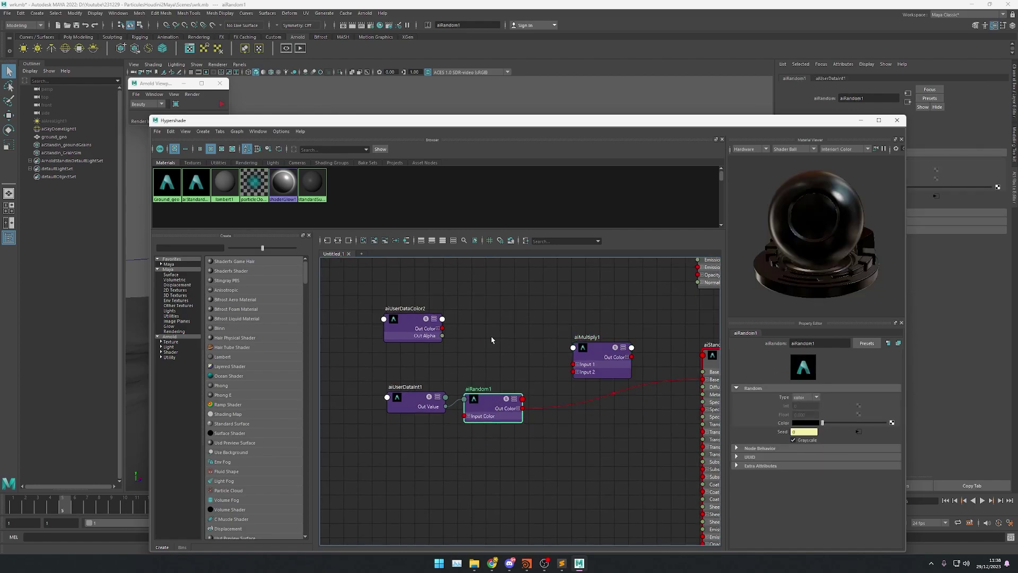
left_click_drag(442, 329, 575, 365)
left_click_drag(524, 408, 571, 355)
Step: Space out the random and multiply nodes, and connect aiMultiply1's Out Color to the Base Color of aiStandardSurface2
left_click_drag(400, 383, 491, 443)
left_click_drag(497, 408, 466, 402)
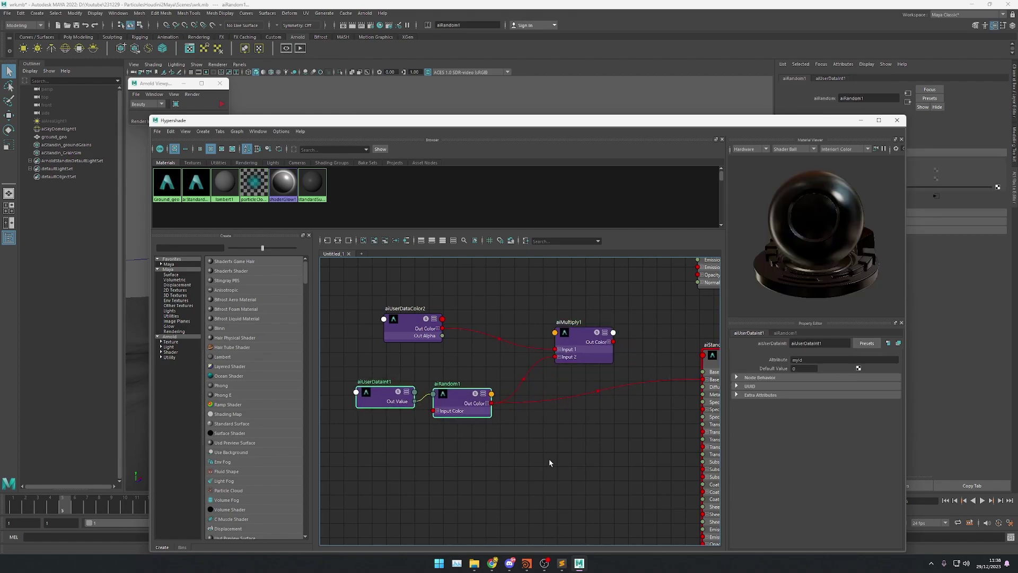
left_click(550, 463)
left_click_drag(585, 340, 550, 334)
middle_click_drag(616, 354, 598, 353, "alt")
left_click(610, 336)
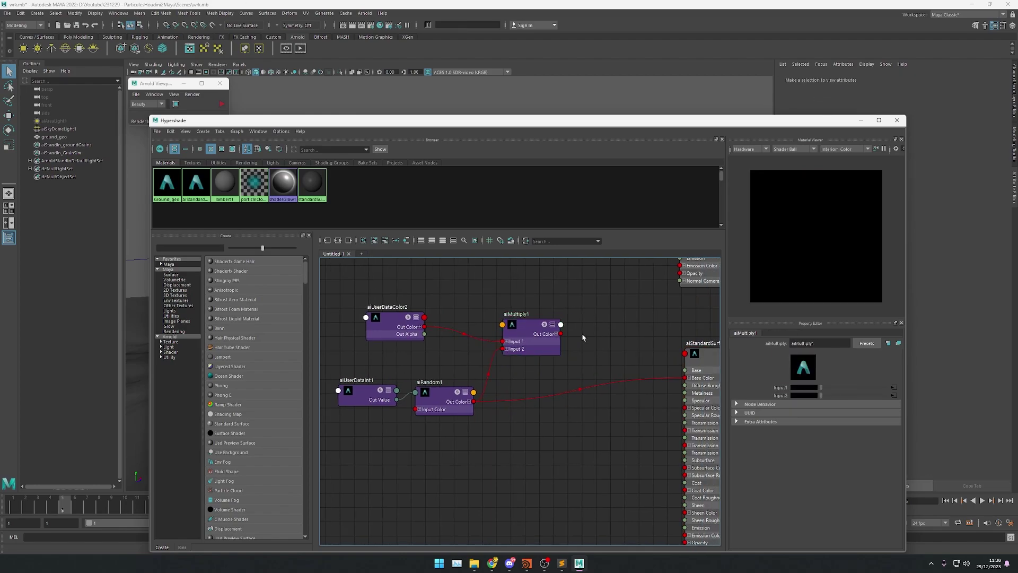
left_click_drag(560, 336, 686, 378)
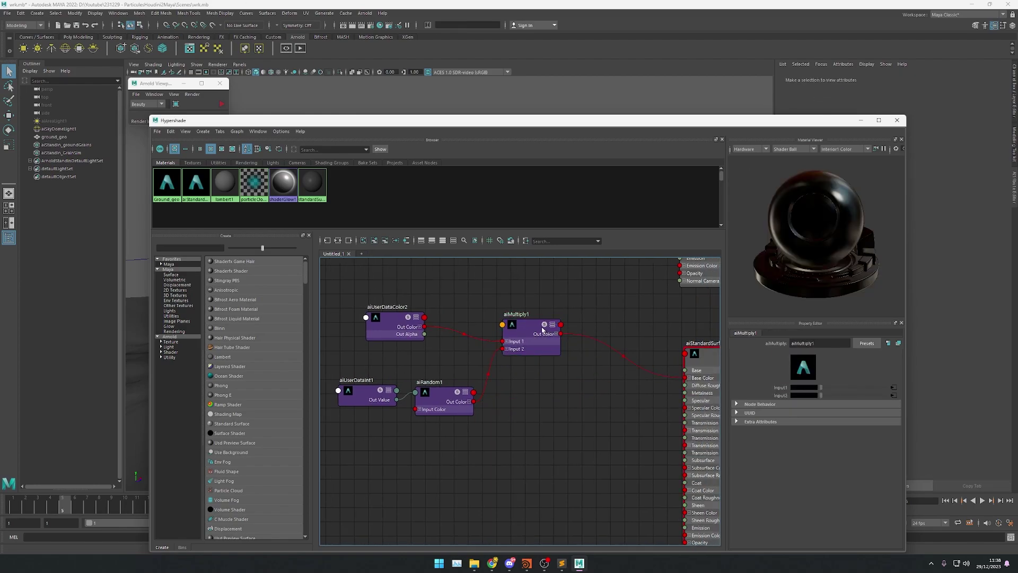
left_click_drag(531, 331, 541, 345)
left_click_drag(598, 121, 560, 142)
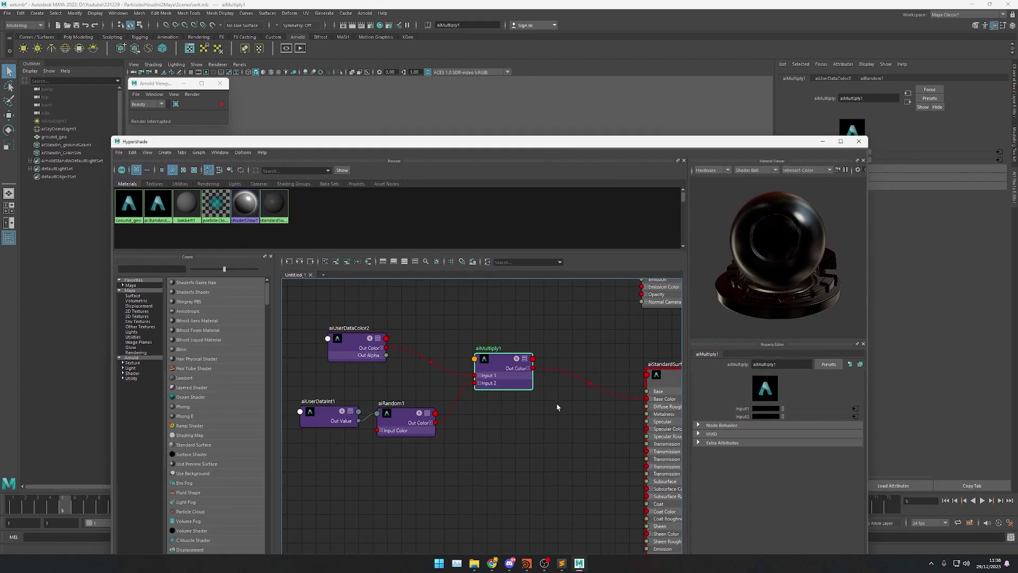
Step: Add an aiSwitch node between aiMultiply1 and aiStandardSurface2, moving its shading group out of the way
left_click(557, 407)
key("Tab")
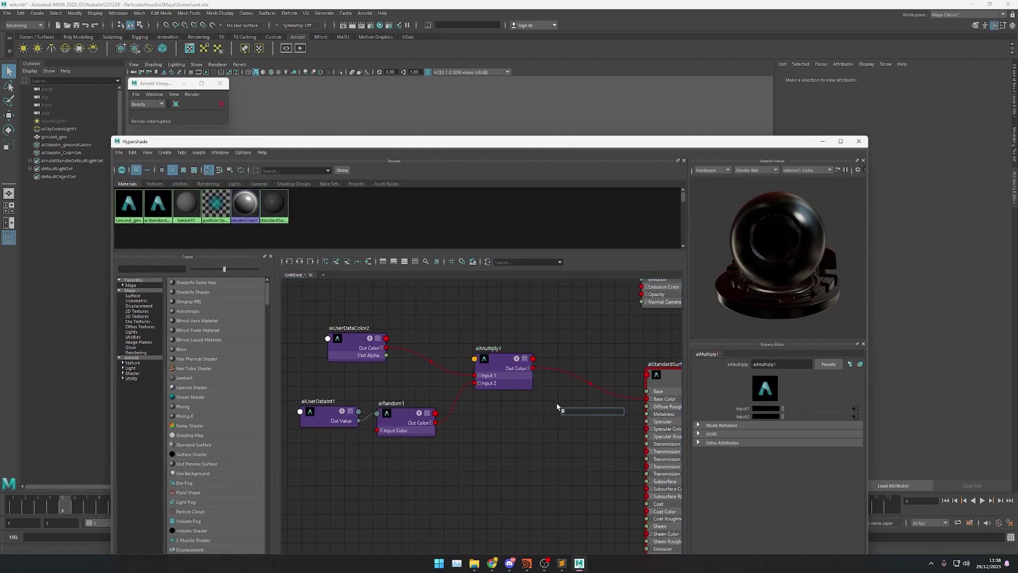
type("swit")
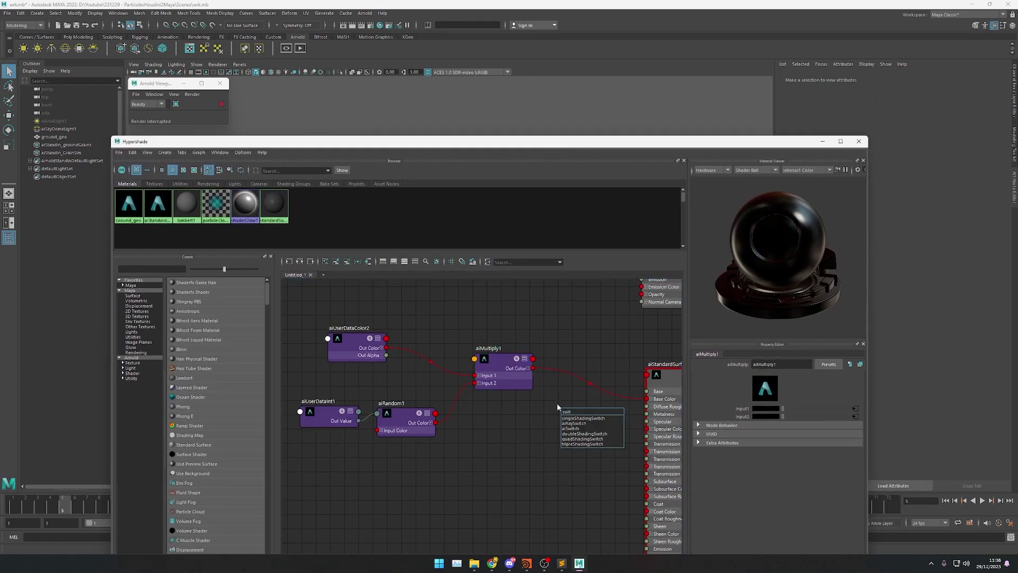
key("Down")
key("Down")
key("Down")
key("Return")
left_click_drag(482, 361, 472, 399)
left_click_drag(663, 417, 603, 523)
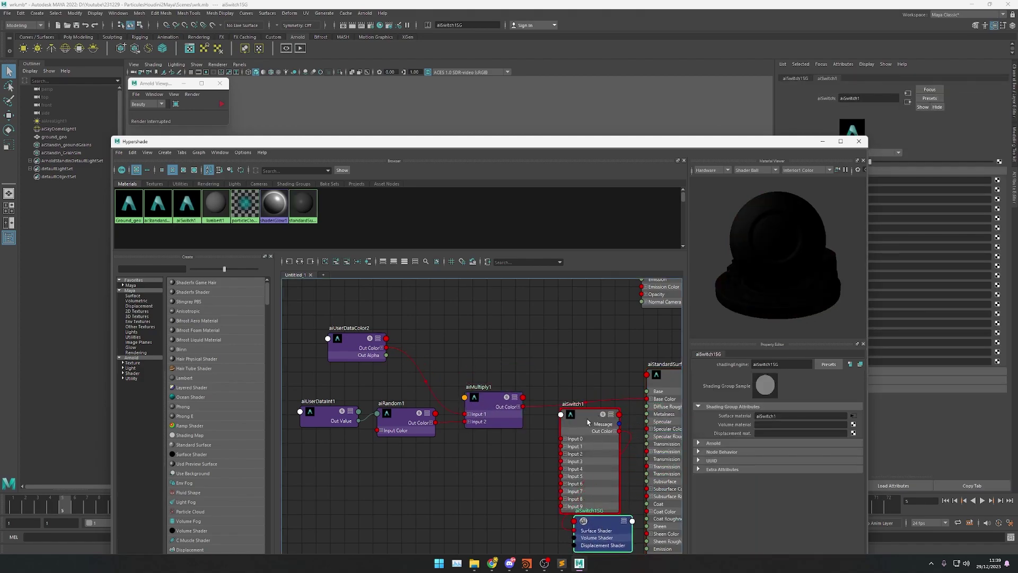
left_click_drag(595, 438, 568, 492)
Step: Wire aiUserDataColor2 into aiSwitch1's Input 0, aiMultiply1 into Input 1, and the switch's Out Color into aiStandardSurface2's Base Color
left_click_drag(386, 350, 576, 354)
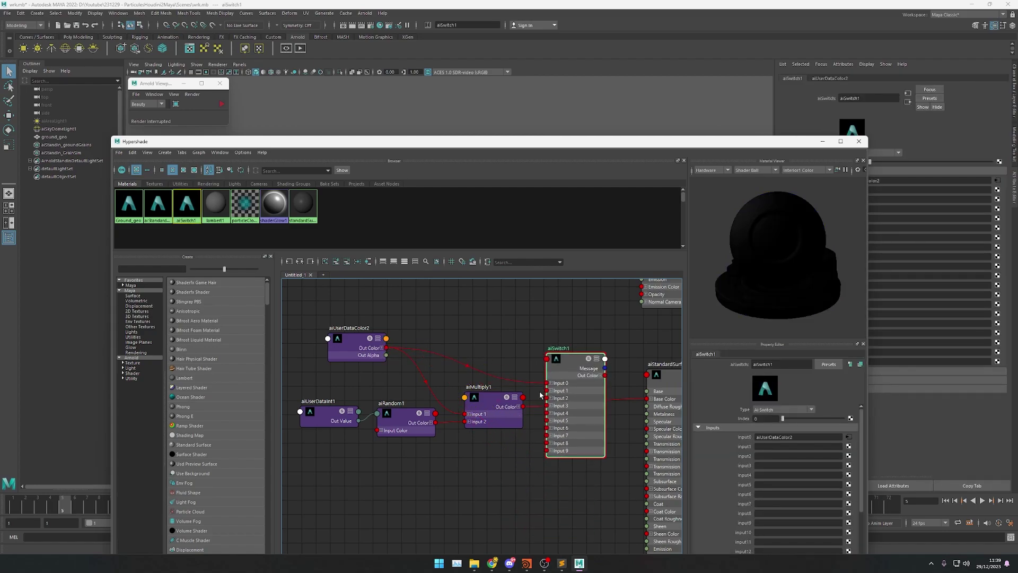
left_click_drag(523, 407, 547, 390)
left_click_drag(604, 375, 647, 399)
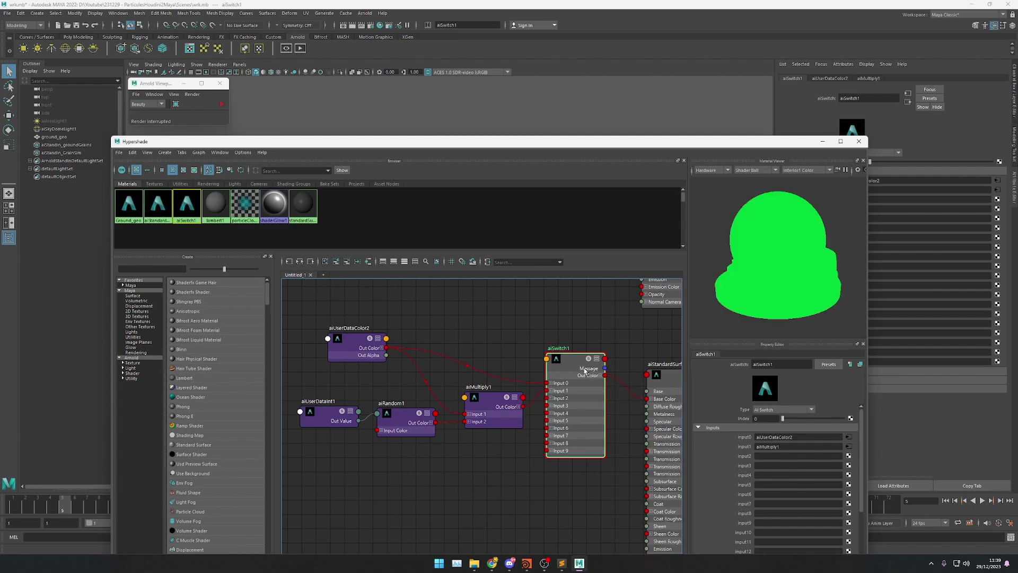
left_click_drag(569, 364, 568, 370)
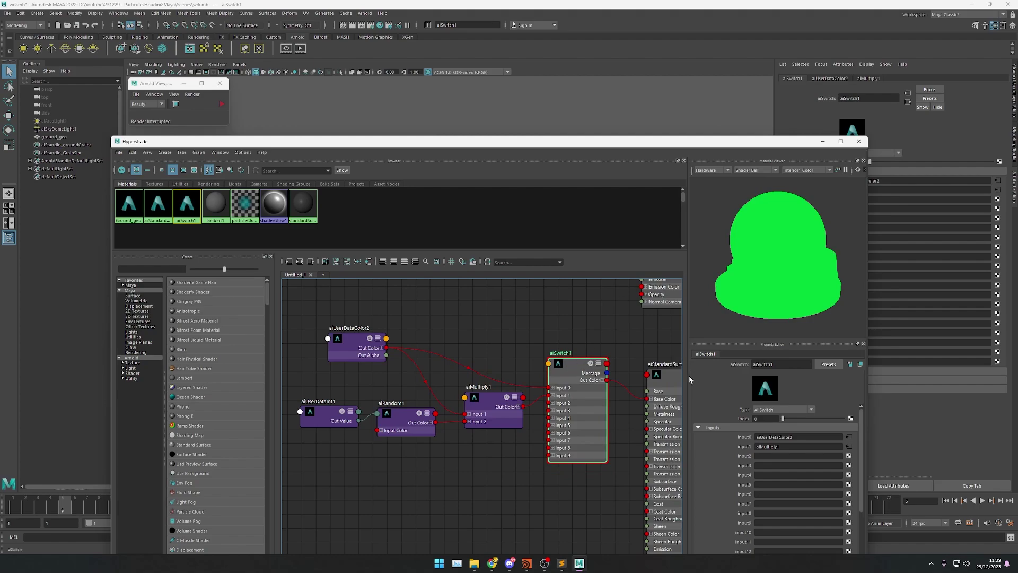
middle_click_drag(620, 330, 600, 334, "alt")
Step: Move the Hypershade aside and start the Arnold viewport render framed on the grains
left_click_drag(607, 141, 210, 139)
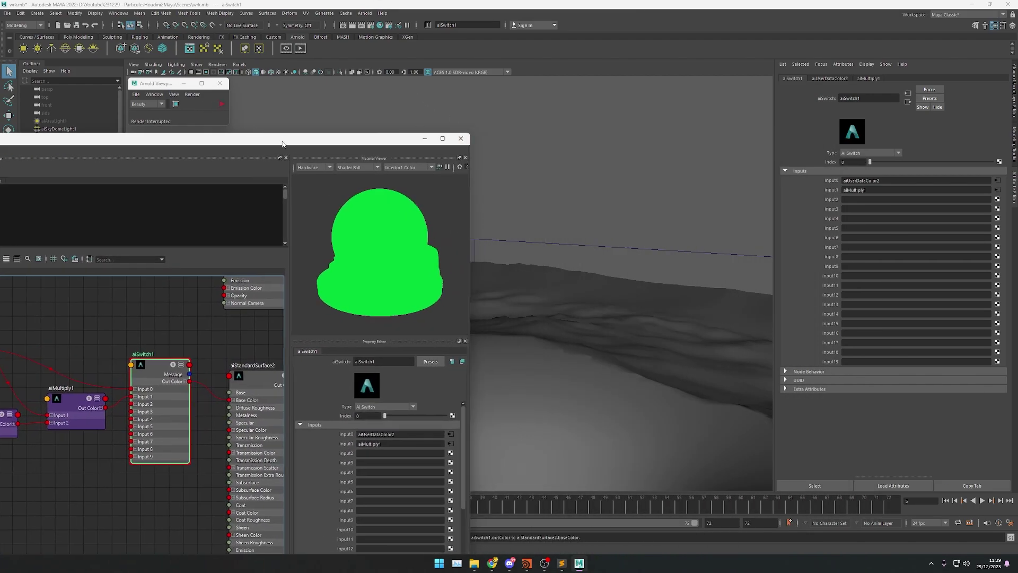
left_click(222, 104)
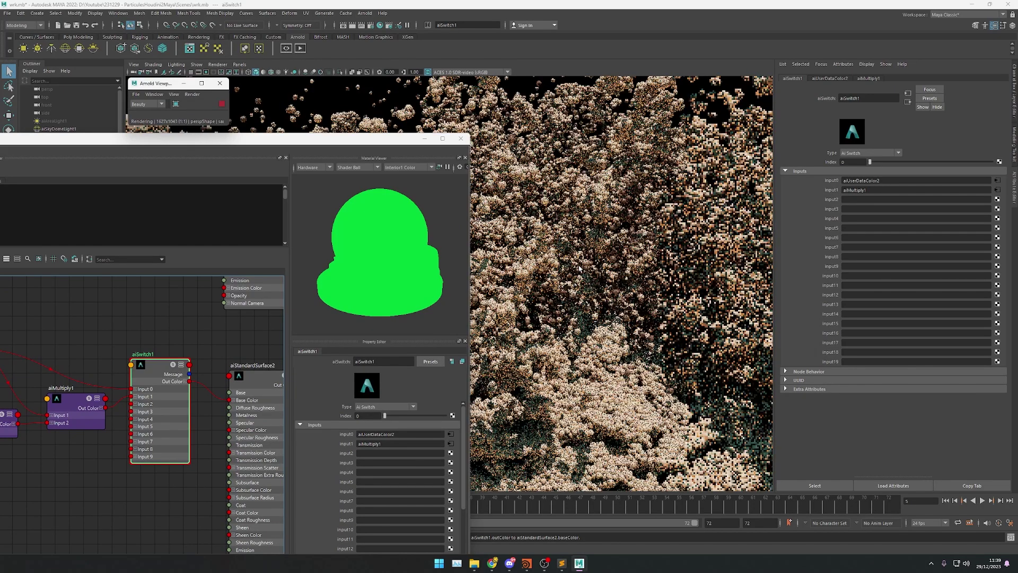
left_click_drag(634, 395, 629, 365, "alt")
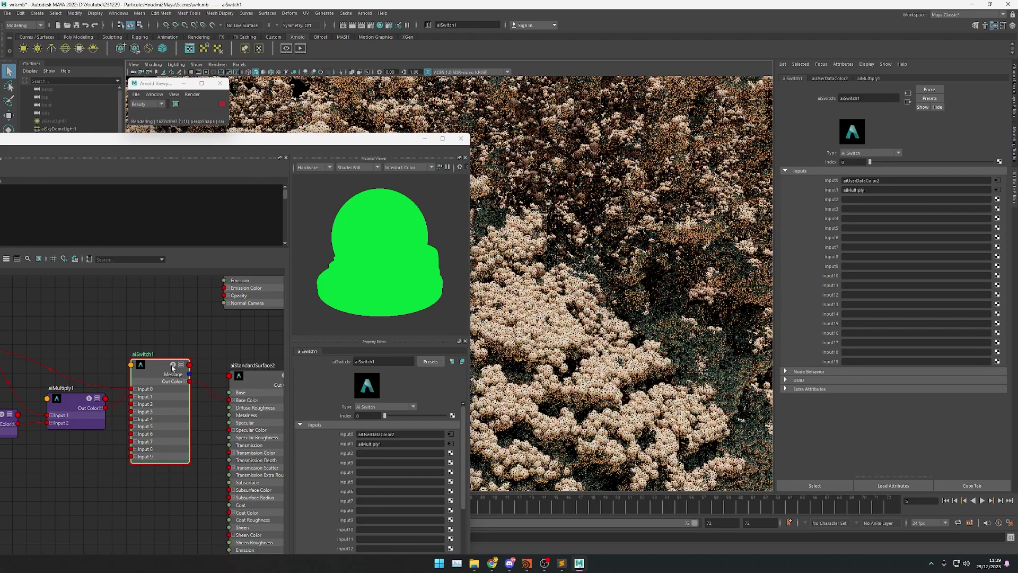
Step: Set the Index of aiSwitch1 to 1
left_click(369, 415)
type("1")
key("Return")
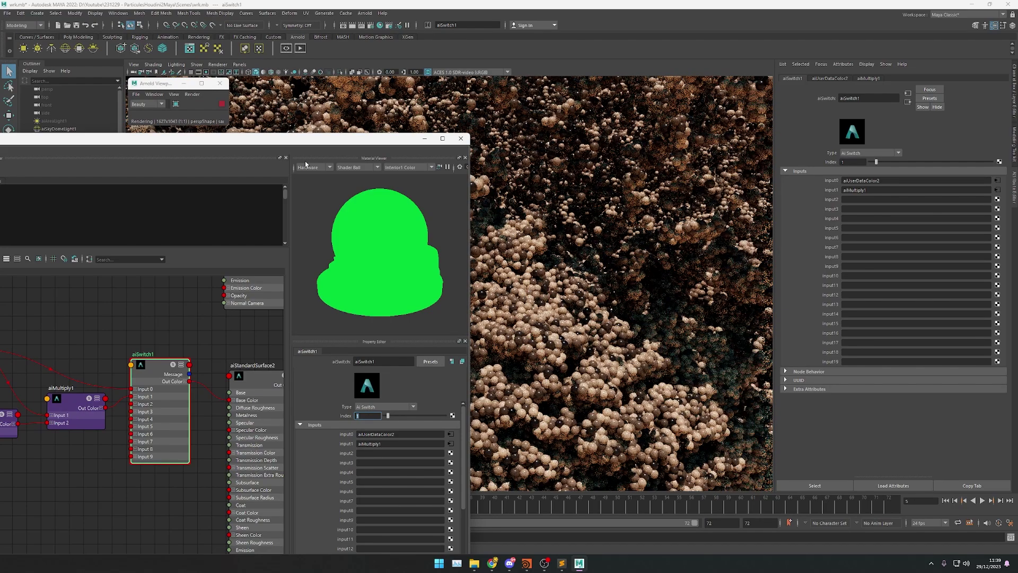
Step: Minimize the Hypershade and examine the grain color variation at frame 58 up close in the render
left_click_drag(368, 142, 683, 72)
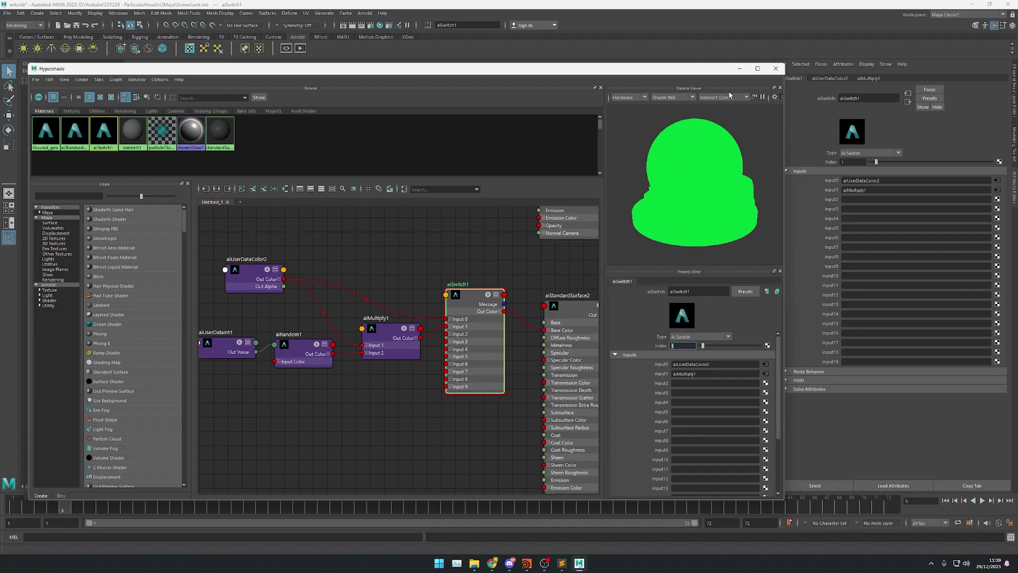
left_click(739, 68)
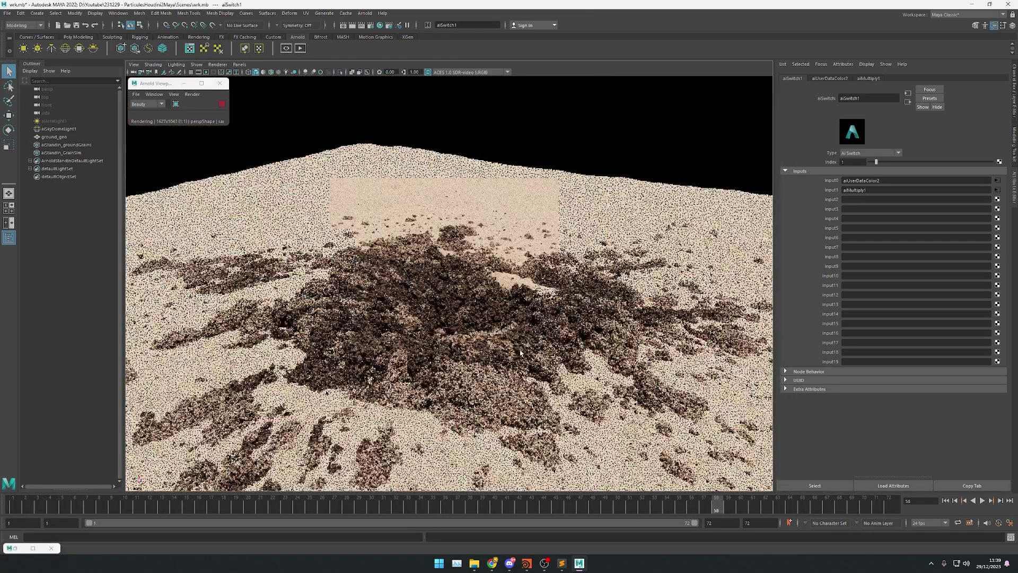
scroll(520, 353, "up", 10)
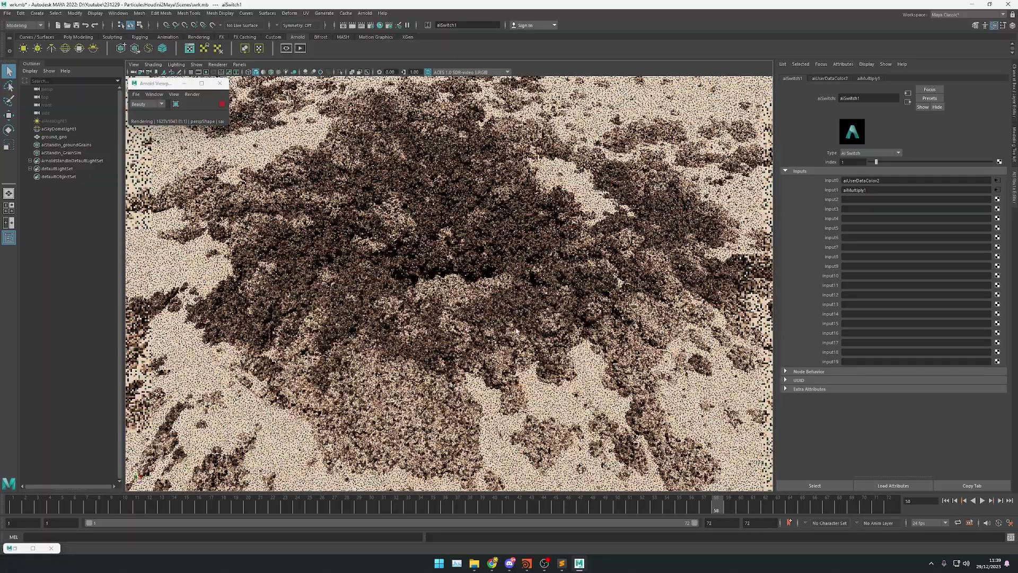
scroll(517, 328, "up", 8)
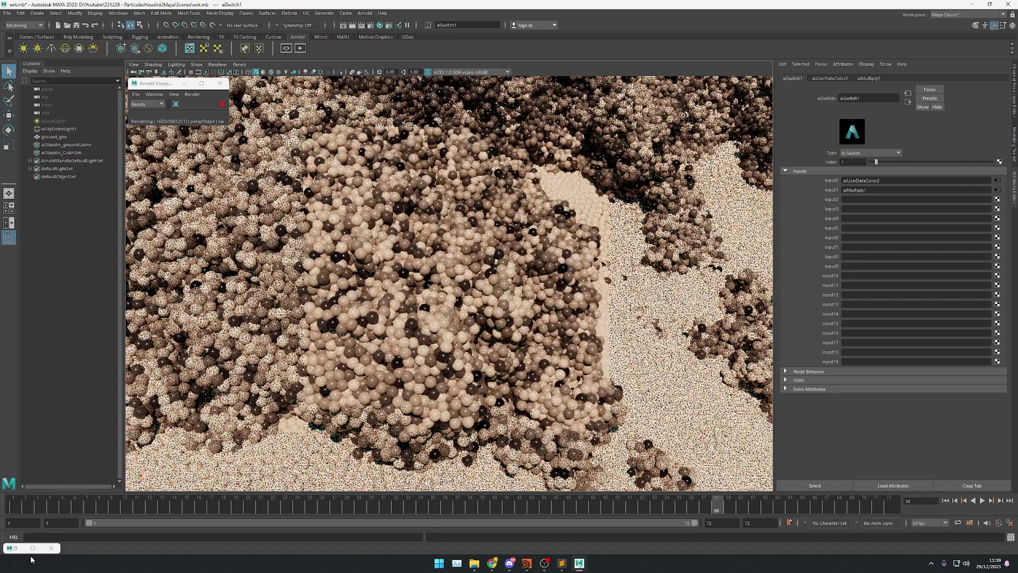
Step: Restore the Hypershade and add an aiColorCorrect node below aiMultiply1
left_click(33, 548)
left_click_drag(466, 82, 543, 116)
scroll(439, 421, "up", 5)
left_click(455, 399)
key("Tab")
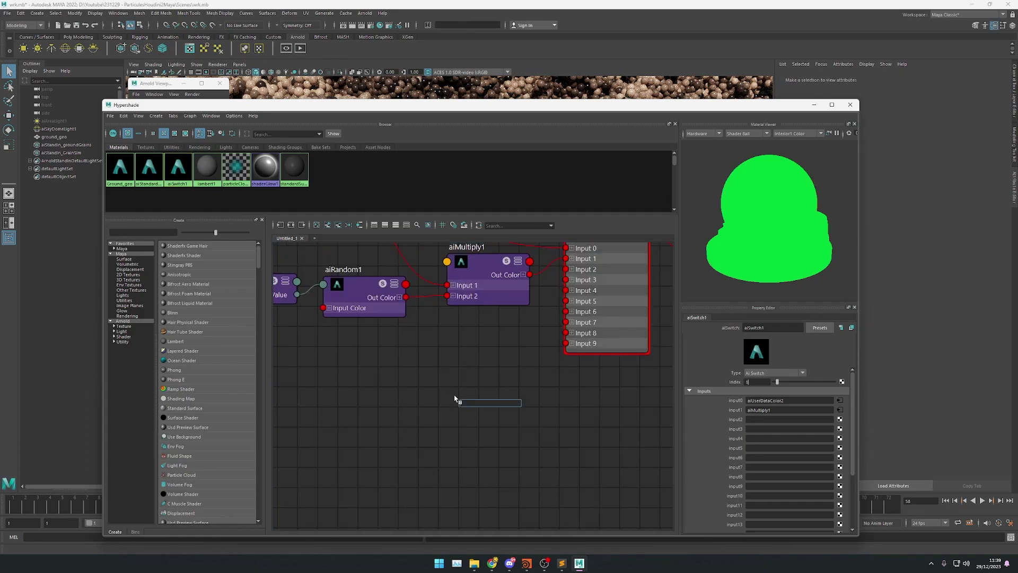
type("iSEnvFacadecolo")
key("BackSpace")
key("BackSpace")
key("BackSpace")
key("BackSpace")
key("BackSpace")
key("BackSpace")
key("BackSpace")
key("BackSpace")
key("BackSpace")
key("BackSpace")
key("BackSpace")
key("BackSpace")
key("BackSpace")
type("aicol")
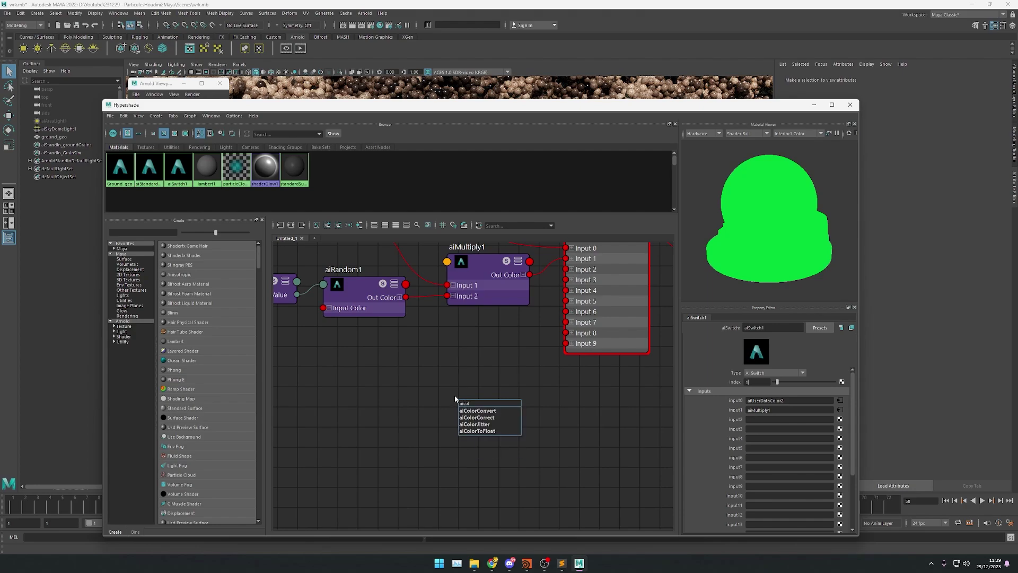
left_click(494, 420)
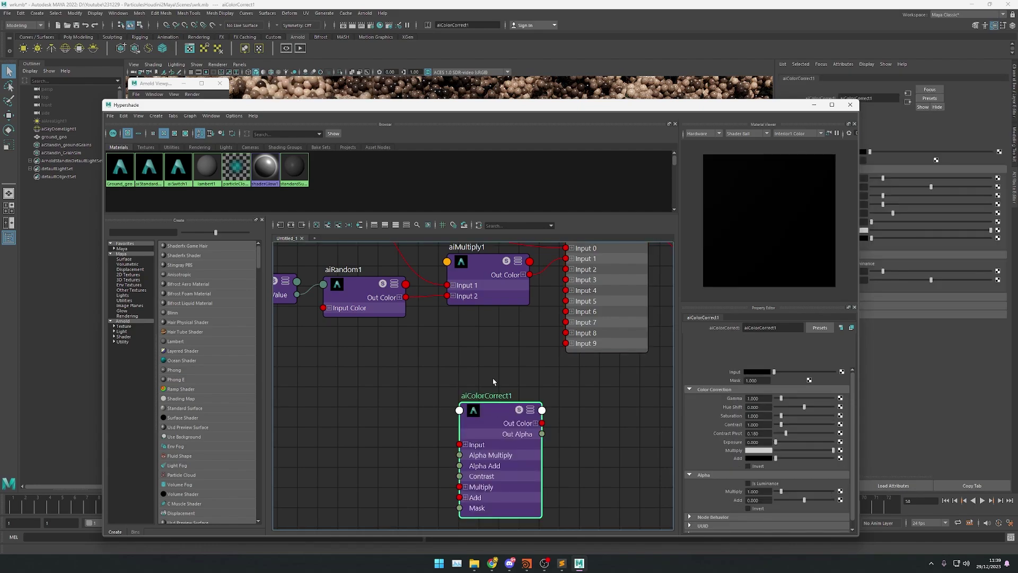
Step: Move the user data, aiRandom1 and aiMultiply1 nodes together farther from aiSwitch1
scroll(509, 369, "down", 4)
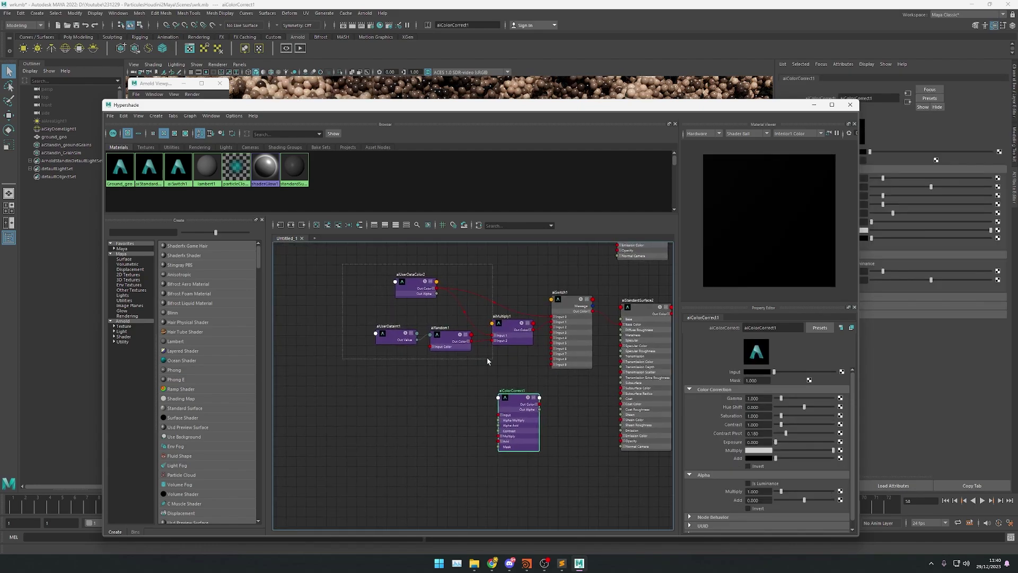
left_click_drag(488, 359, 436, 325)
left_click(434, 403)
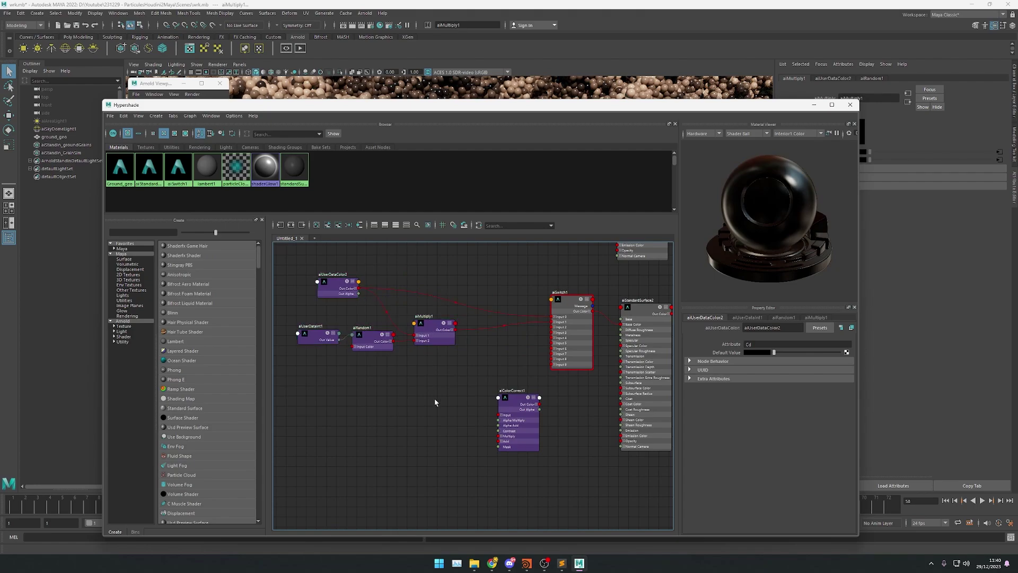
left_click(435, 402)
key("Tab")
key("Escape")
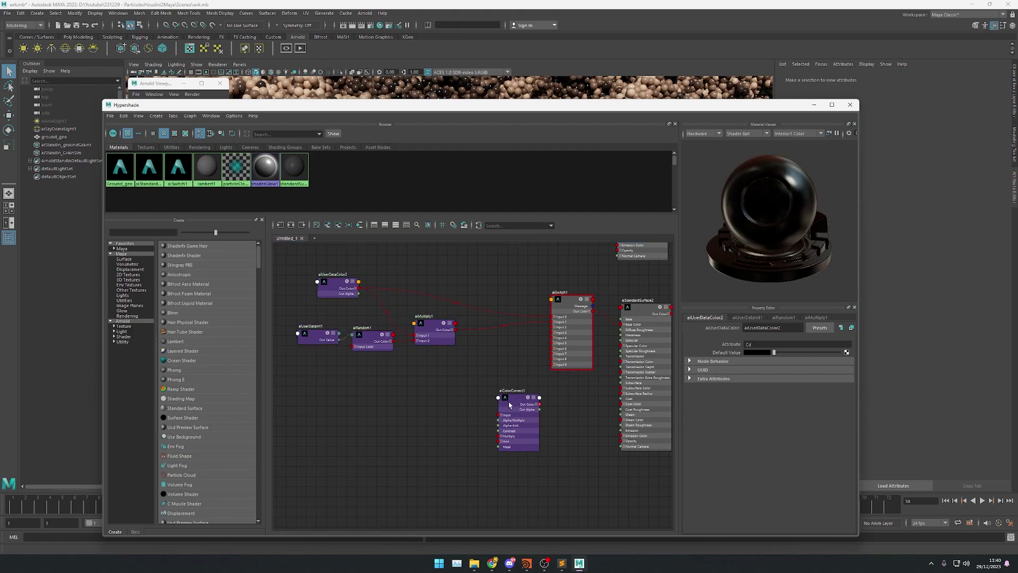
Step: Insert aiColorCorrect1 between aiRandom1 and aiMultiply1, feeding aiRandom1 into its Input and its Out Color into Input 2 of aiMultiply1
left_click_drag(510, 405, 492, 382)
scroll(484, 352, "up", 3)
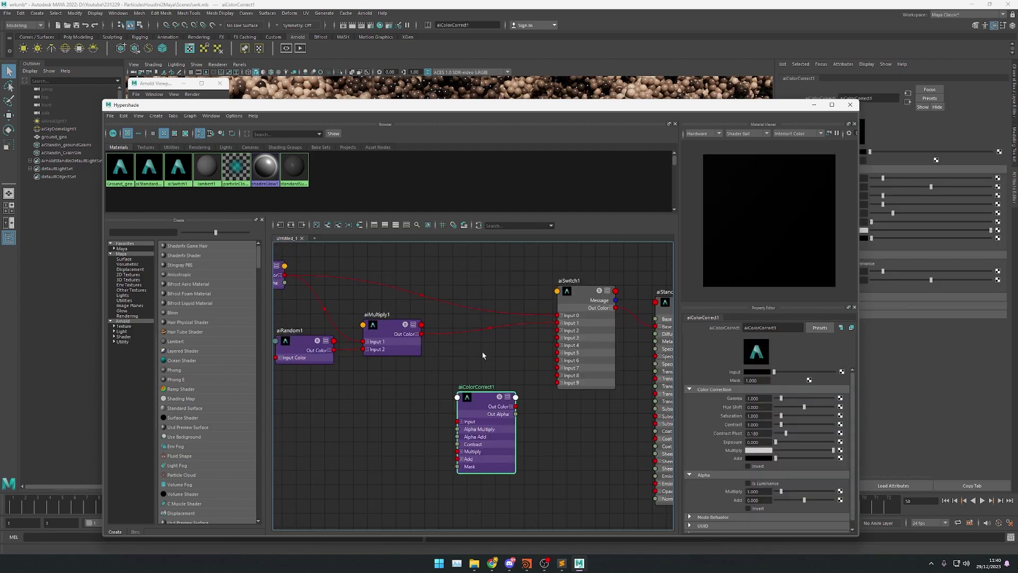
left_click_drag(451, 328, 536, 330)
left_click_drag(544, 393, 467, 372)
scroll(397, 376, "up", 3)
left_click_drag(397, 323, 493, 421)
middle_click_drag(609, 395, 462, 421, "alt")
left_click_drag(462, 419, 481, 351)
left_click_drag(414, 401, 378, 378)
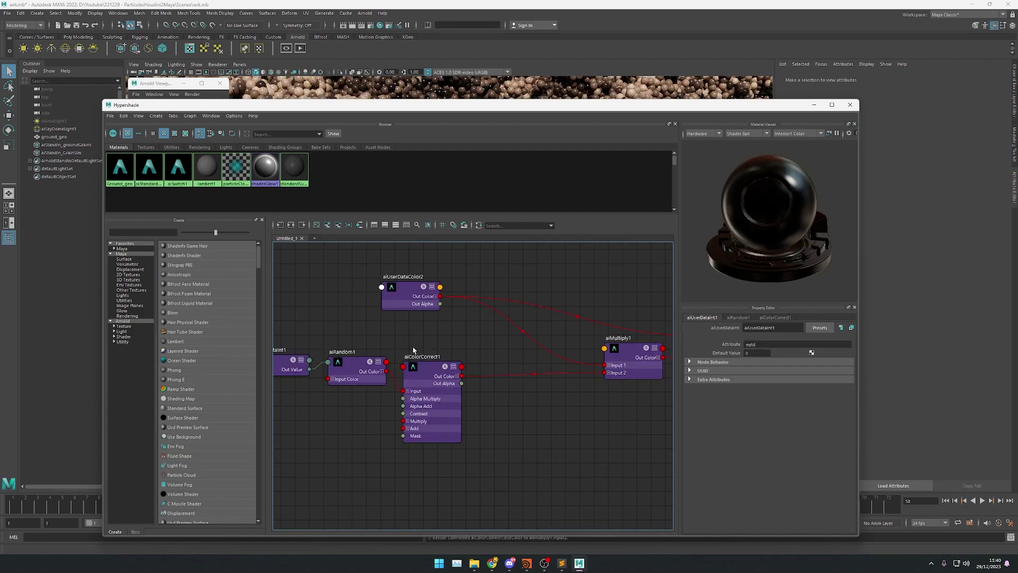
left_click(446, 394)
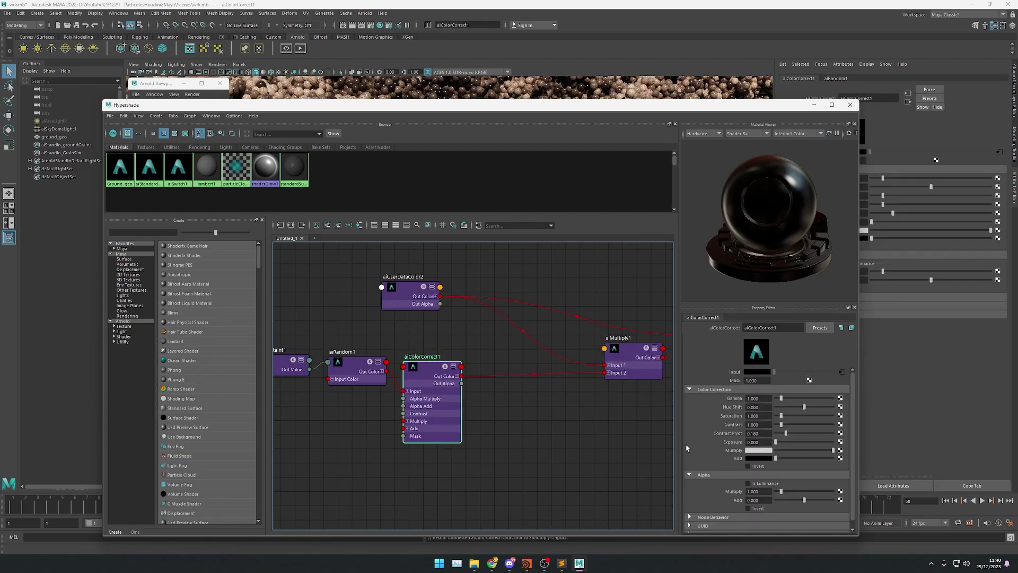
Step: Add an aiClamp node between aiColorCorrect1 and aiMultiply1, routing the corrected color through it into Input 2
left_click(532, 402)
key("Tab")
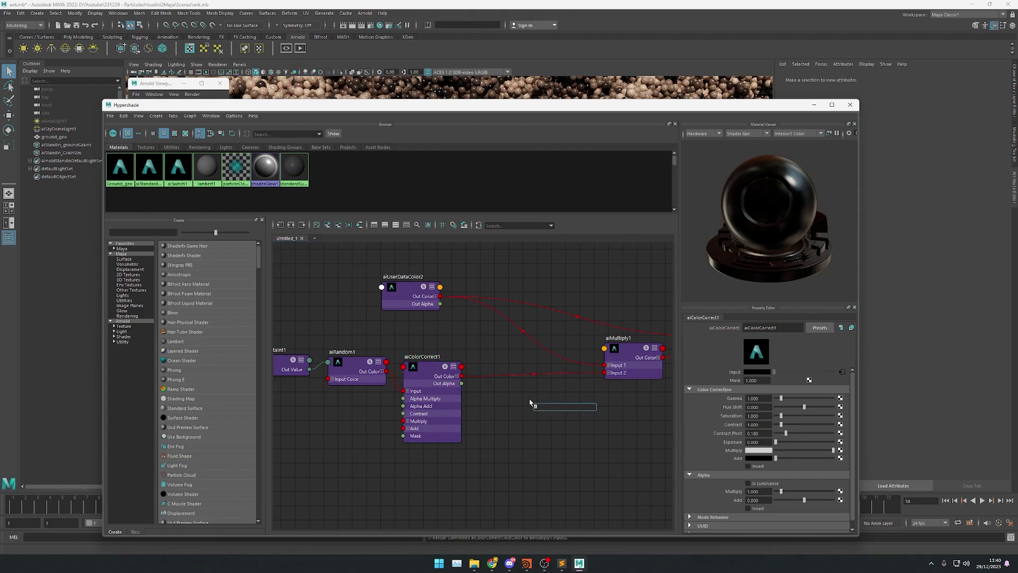
type("c")
key("BackSpace")
type("a")
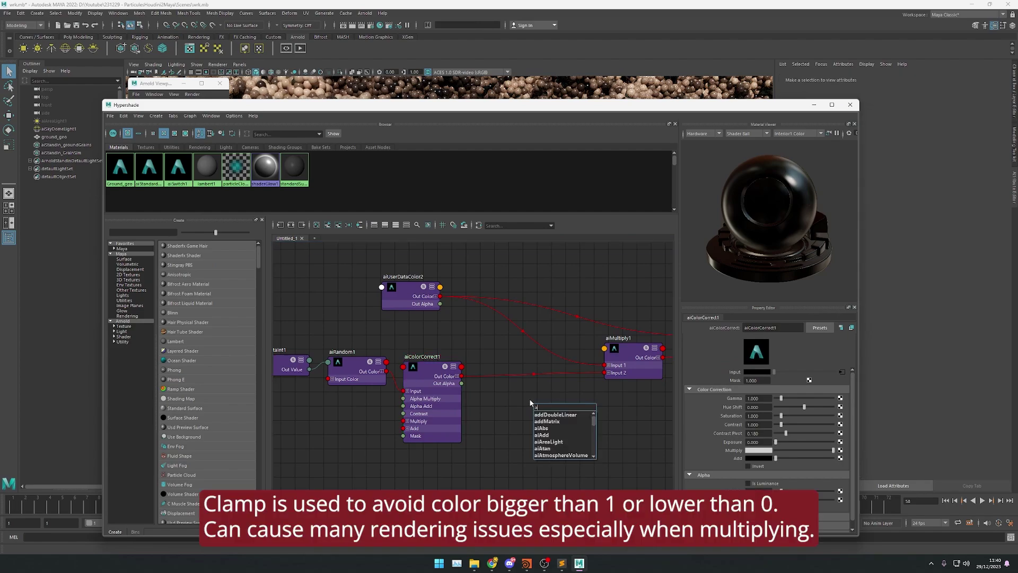
type("icl")
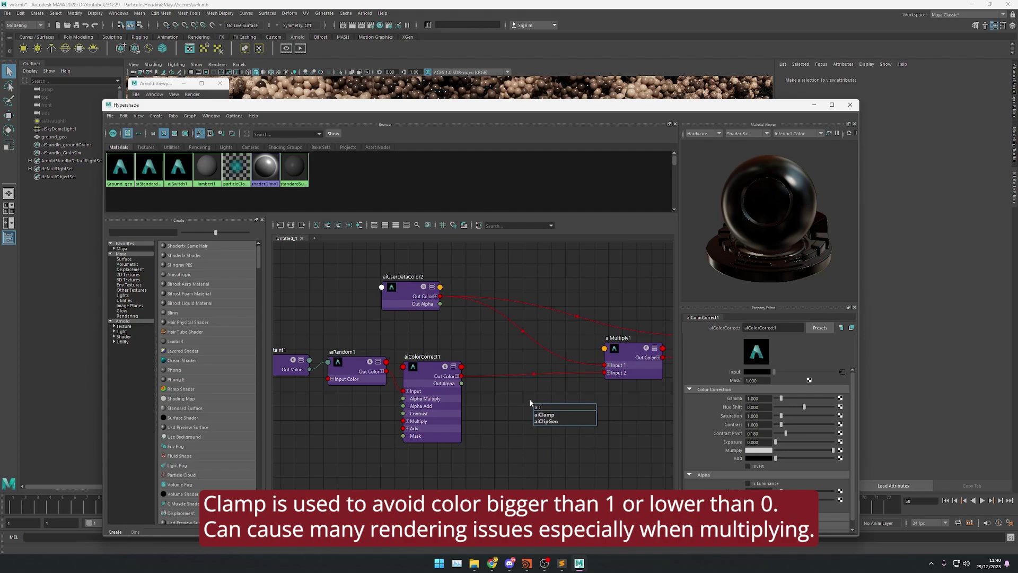
left_click(557, 416)
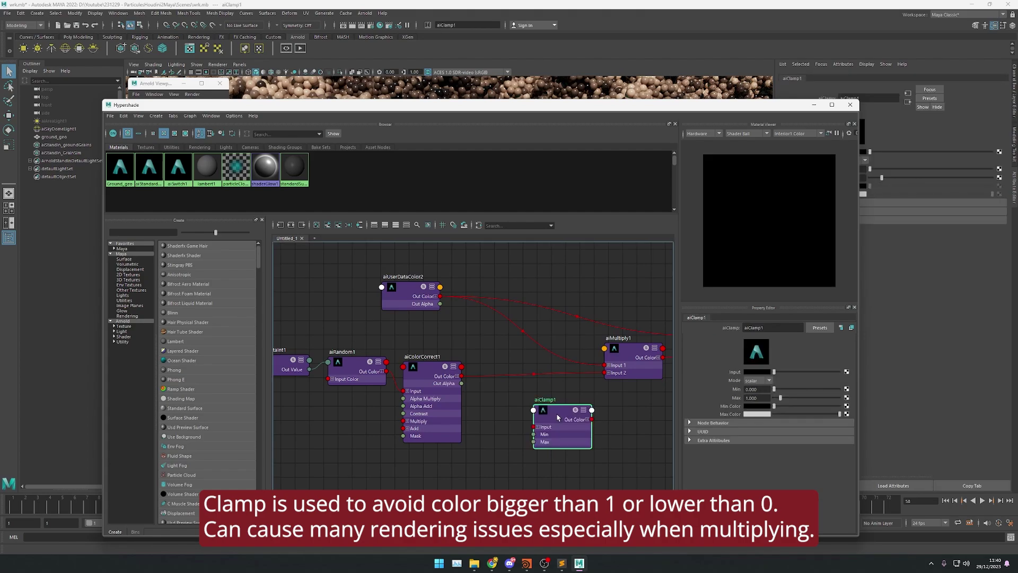
left_click_drag(461, 377, 604, 372)
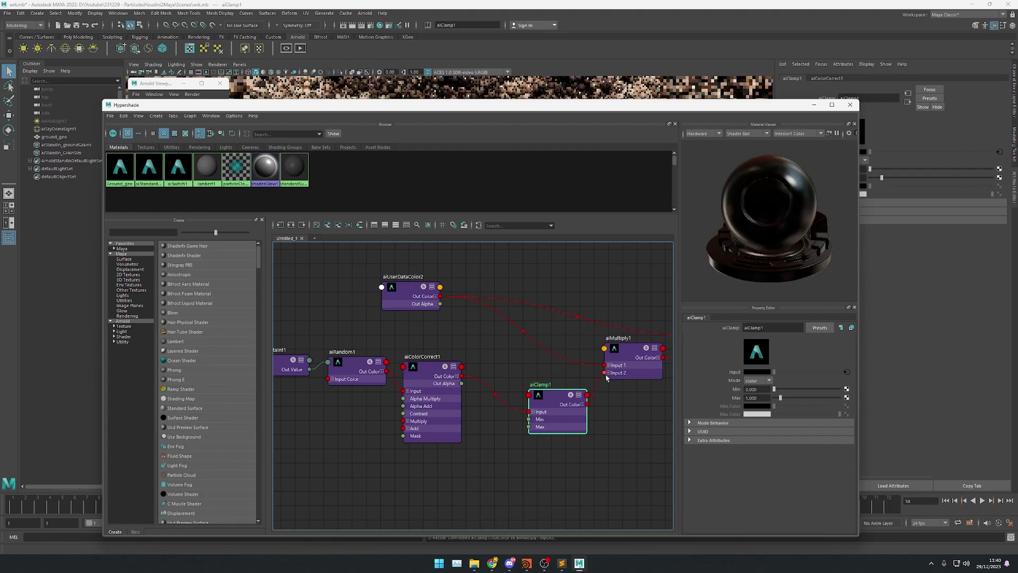
left_click_drag(557, 410, 554, 393)
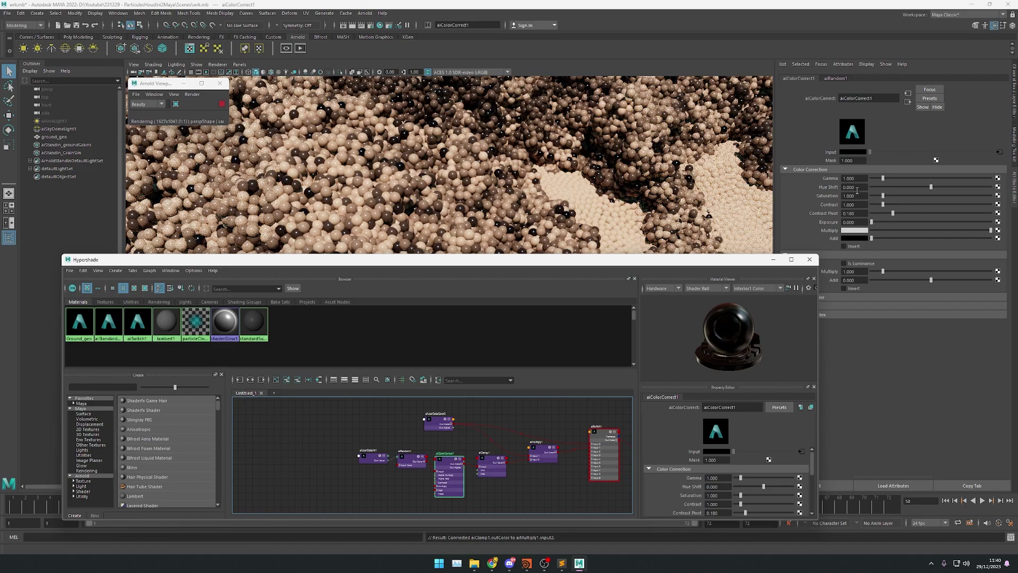
Step: Try Exposure values of 0.2 and 0.5 on aiColorCorrect1 and compare the grain brightness in the render
left_click(871, 223)
type("0.2")
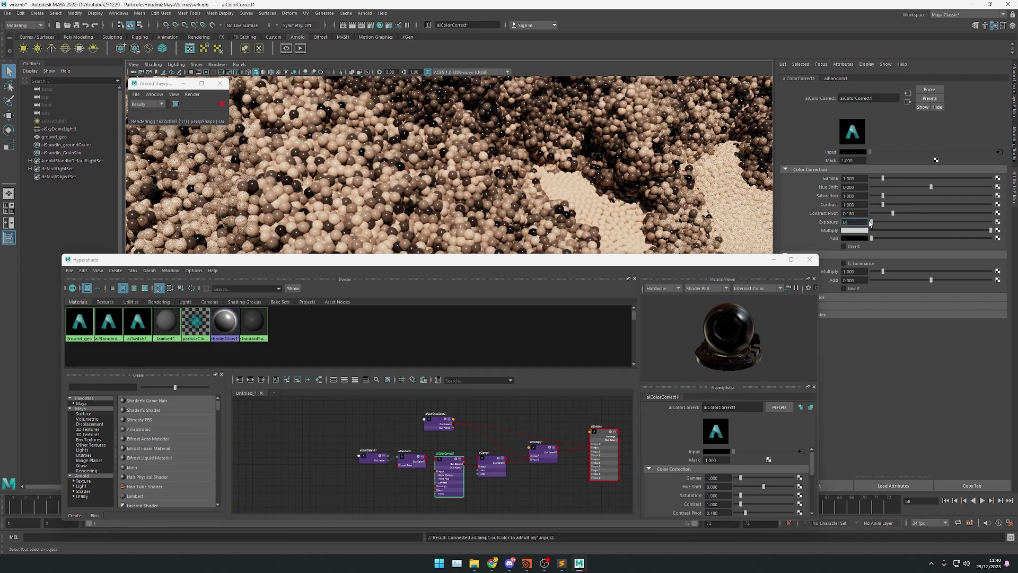
key("Return")
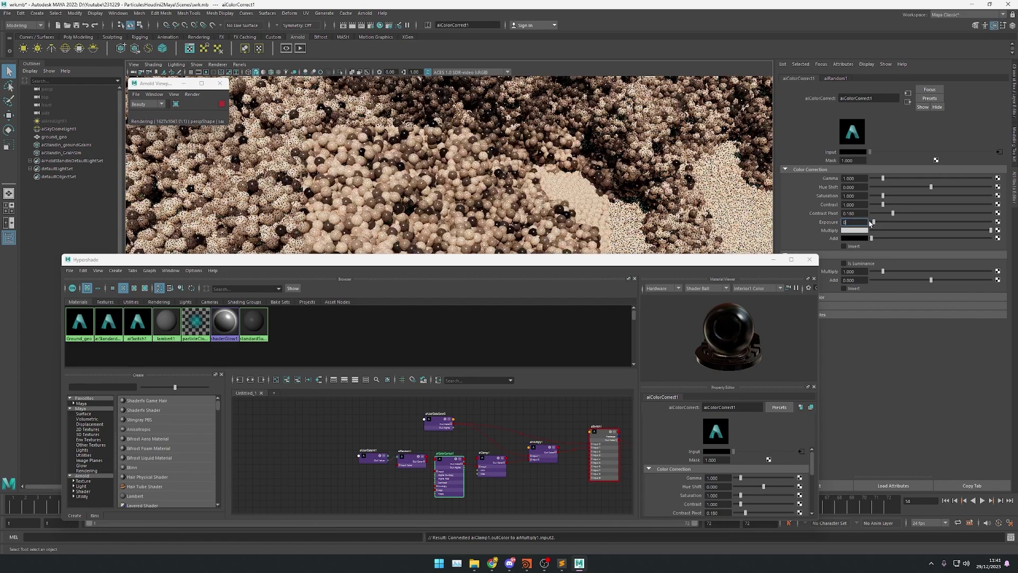
type("0.5")
key("Return")
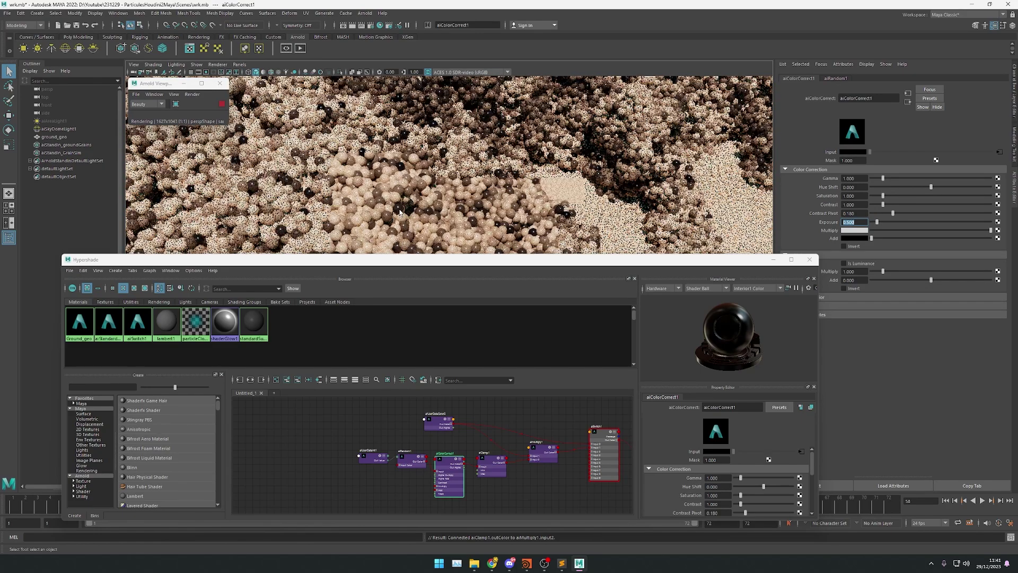
scroll(413, 186, "down", 3)
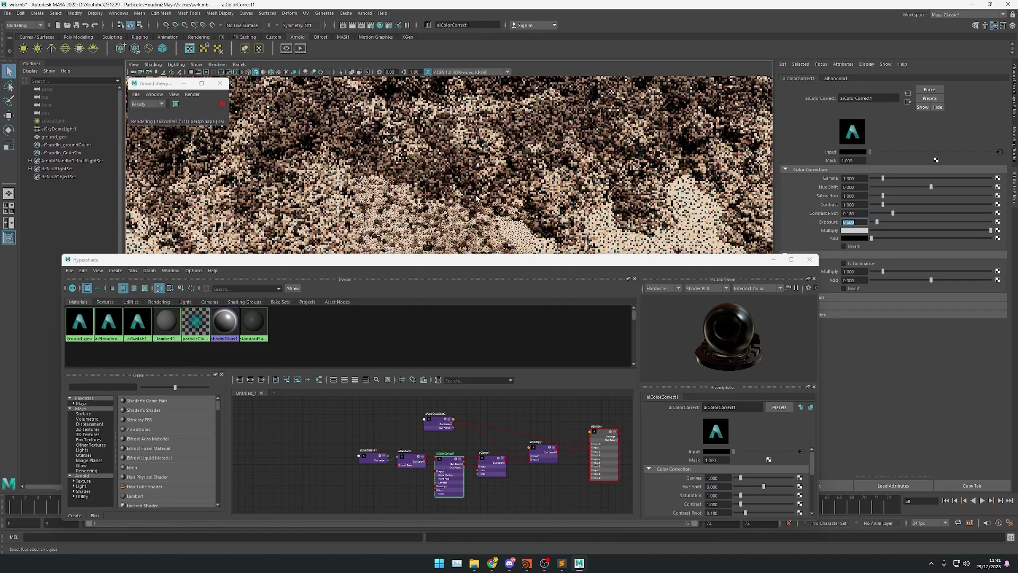
Step: Set the Exposure of aiColorCorrect1 to 0.8 and inspect the grains up close
double_click(861, 222)
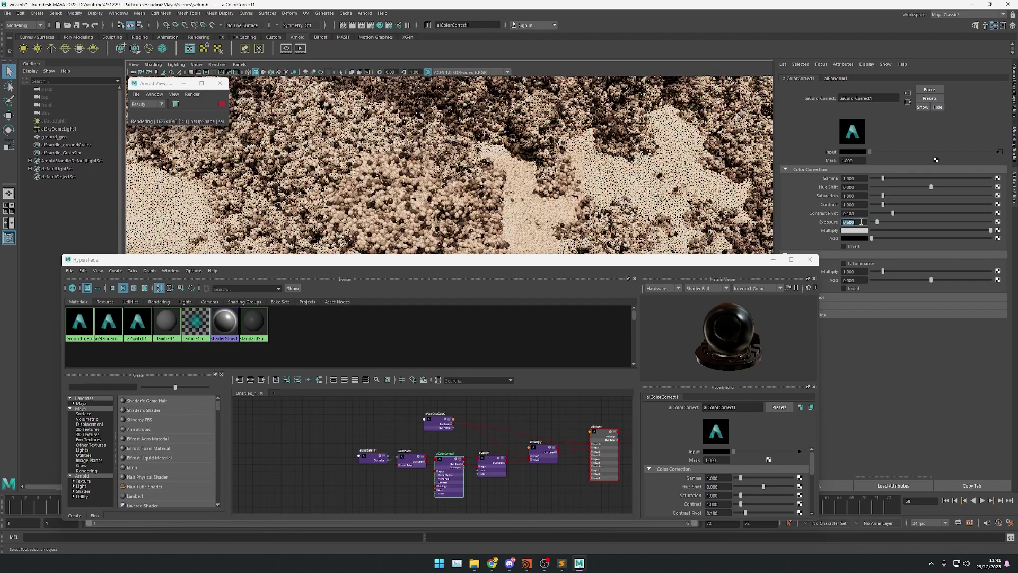
type("0.8")
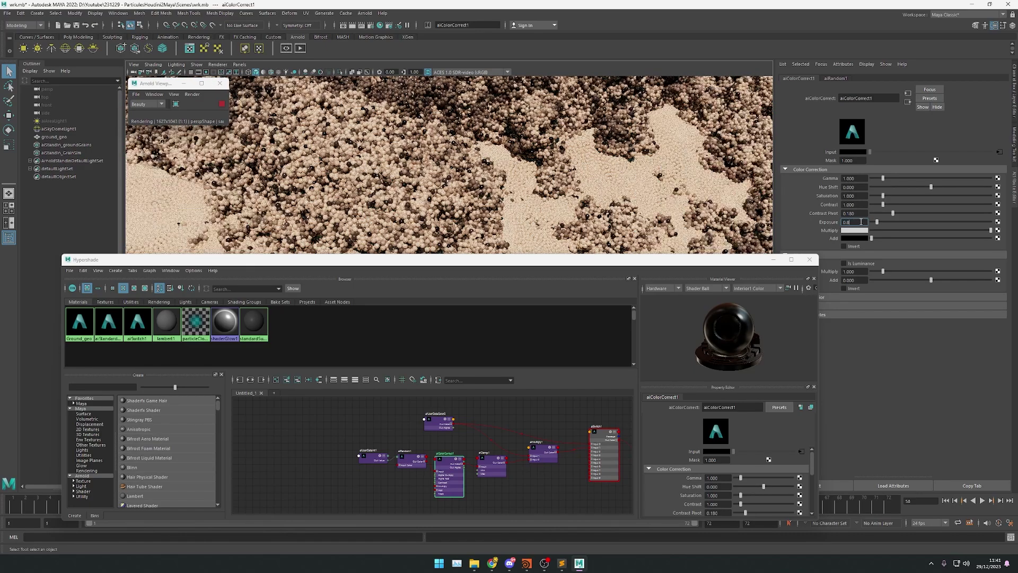
key("Return")
scroll(414, 203, "up", 4)
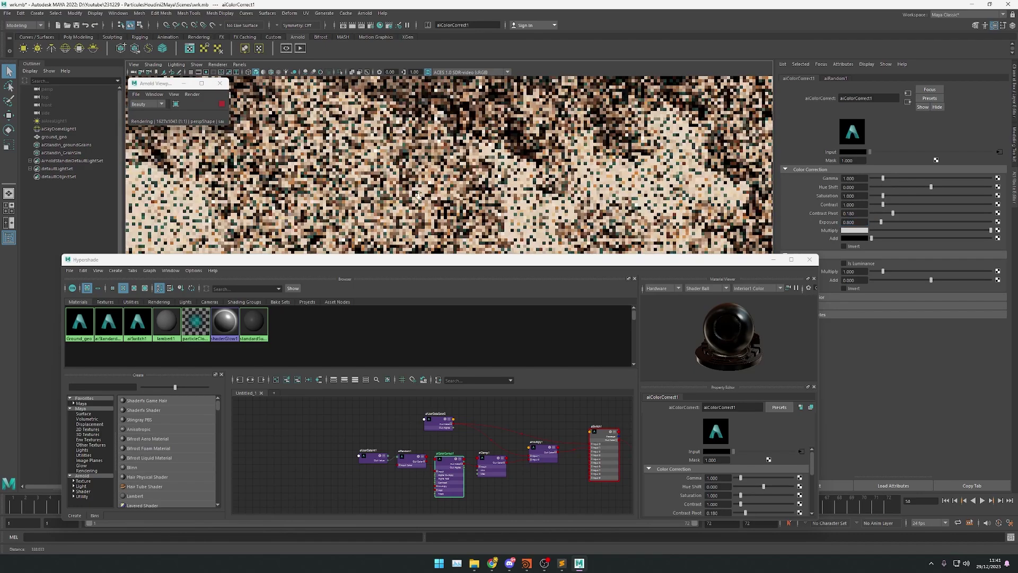
middle_click_drag(485, 204, 551, 175, "alt")
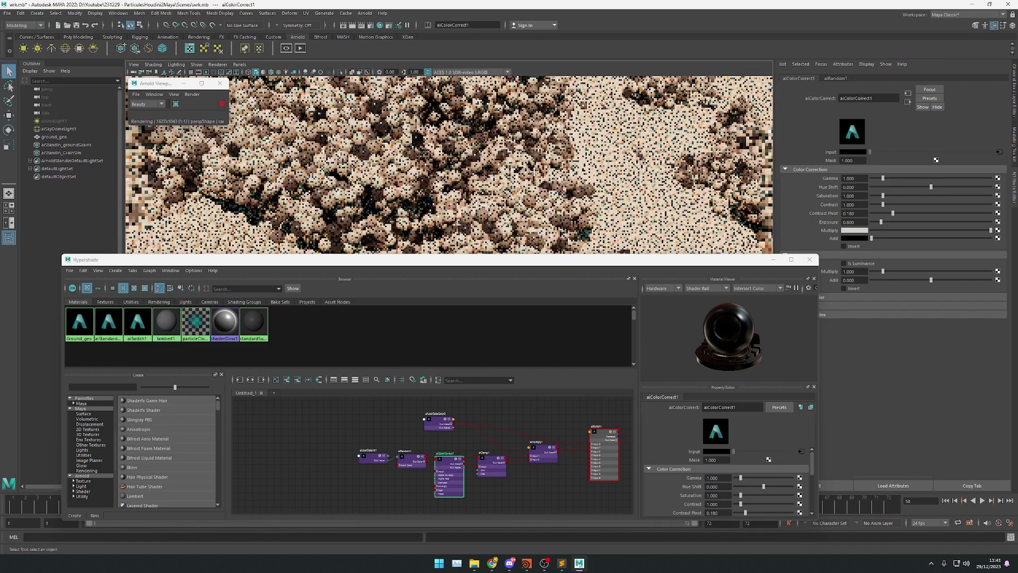
scroll(552, 175, "up", 3)
Step: Set the aiSwitch1 index to 0 and back to 1 to compare the plain and randomized grain colors
left_click(602, 433)
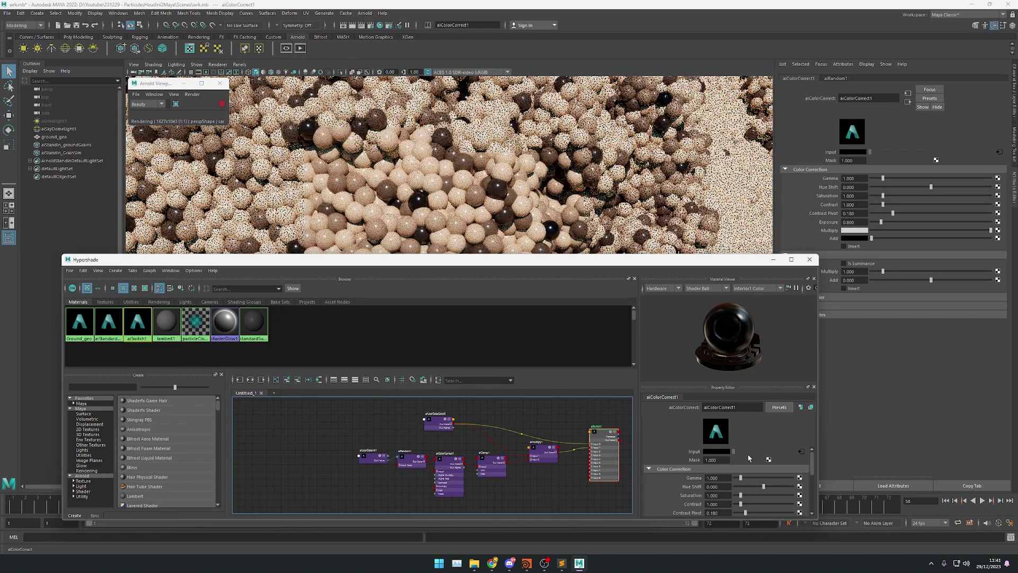
left_click(870, 162)
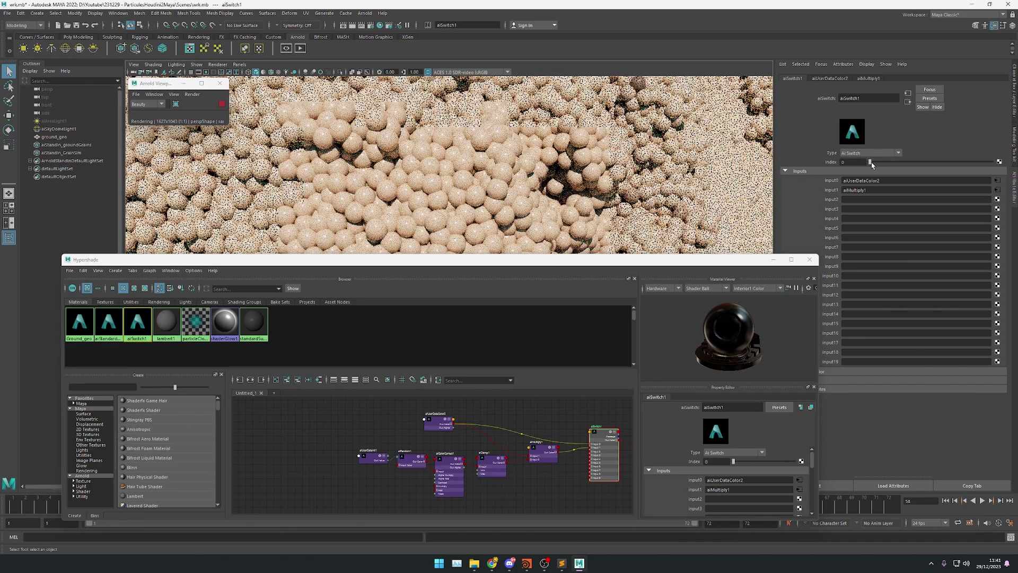
double_click(852, 163)
type("1")
key("Return")
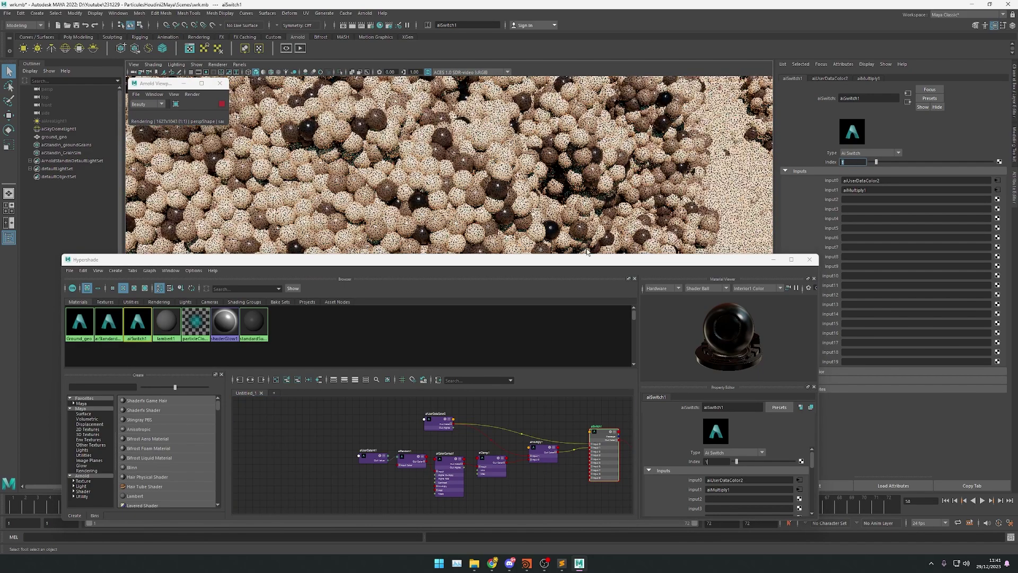
Step: Minimize the Hypershade and render the whole impact area at frame 17
right_click_drag(509, 175, 397, 161, "alt")
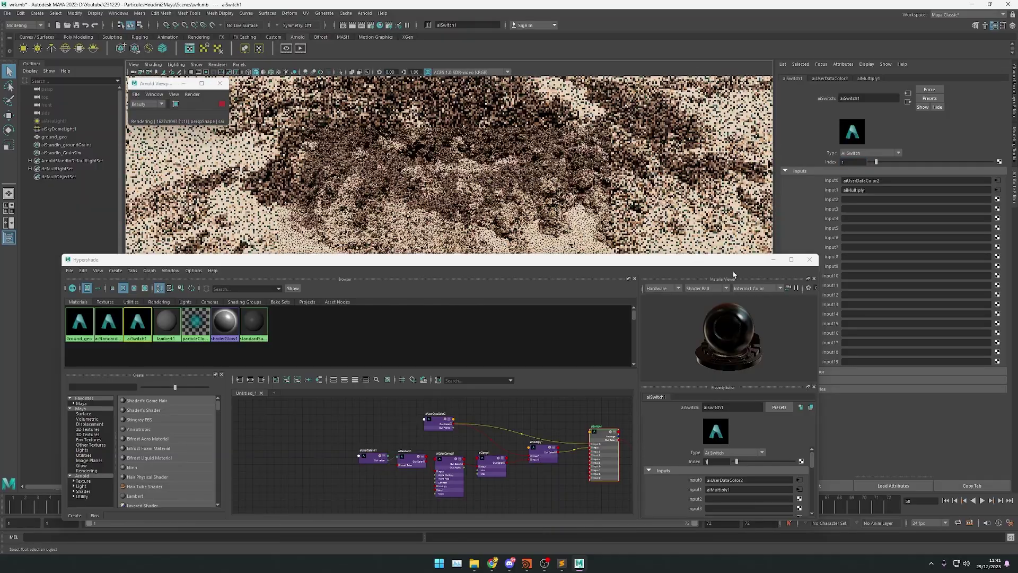
left_click(774, 260)
right_click_drag(435, 211, 414, 222, "alt")
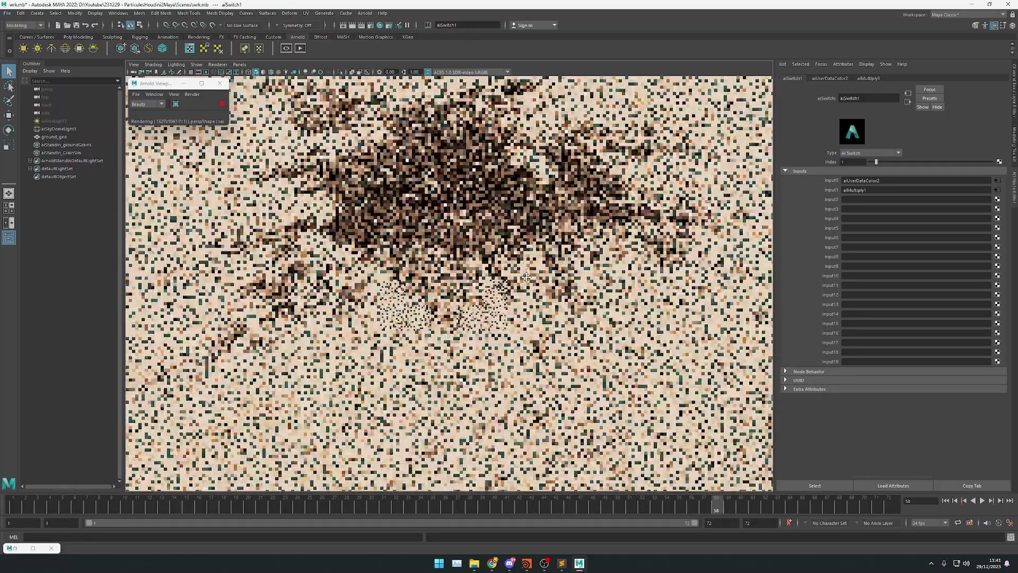
left_click_drag(414, 223, 467, 340, "alt")
right_click_drag(467, 372, 526, 387, "alt")
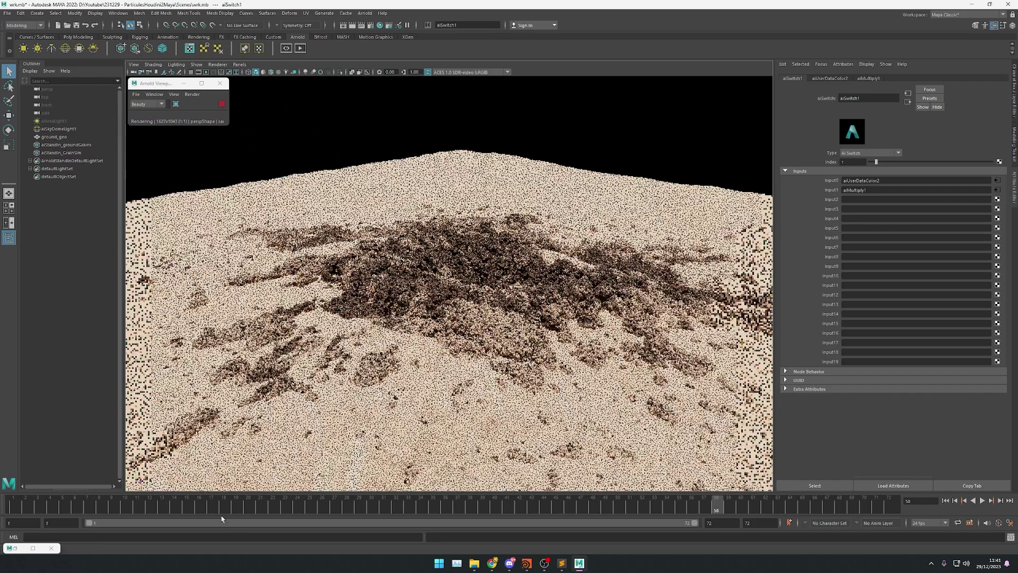
left_click(214, 508)
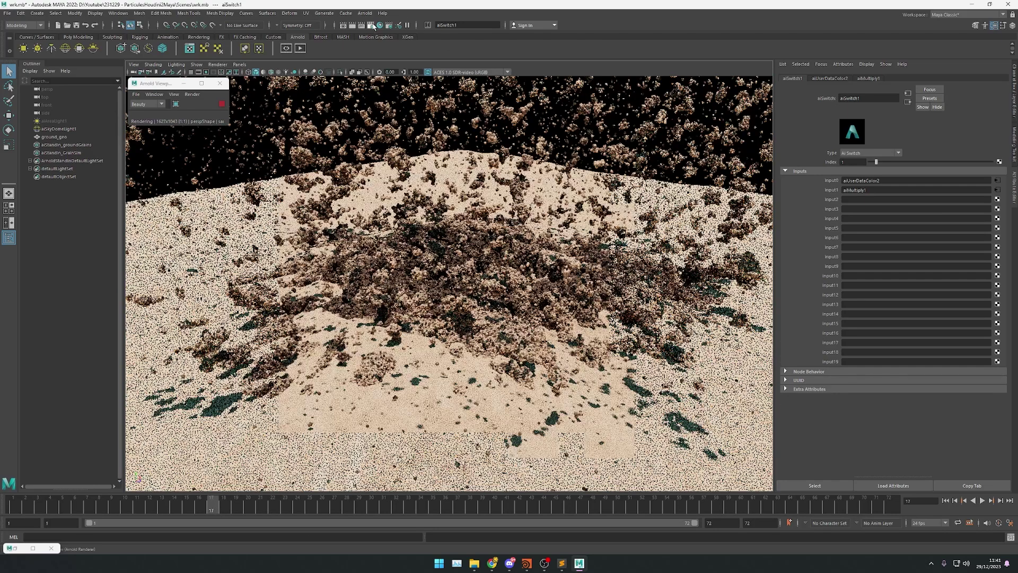
Step: Enable motion blur with deformation in the Arnold Renderer render settings and close the settings window
left_click(371, 25)
left_click(629, 132)
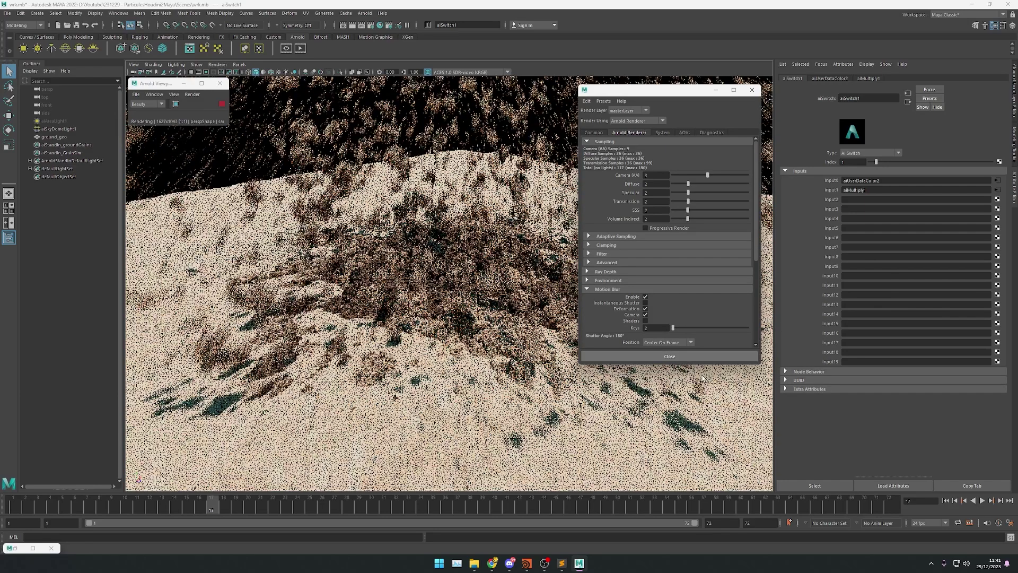
left_click(669, 356)
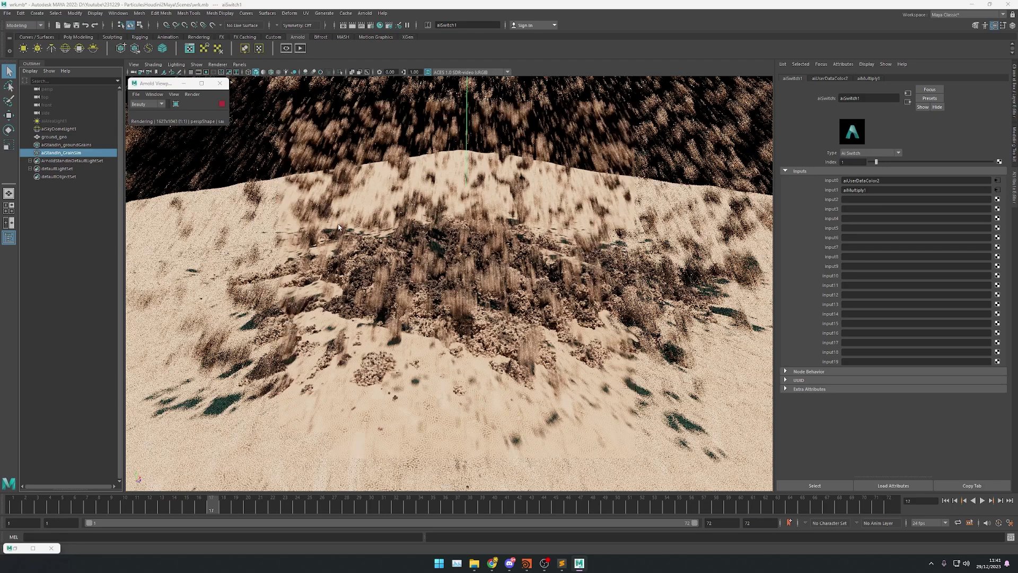
Step: Interrupt the viewport render, collapse the File Contents of aiStandIn_GrainSim and expand its Alembic Settings
key("Escape")
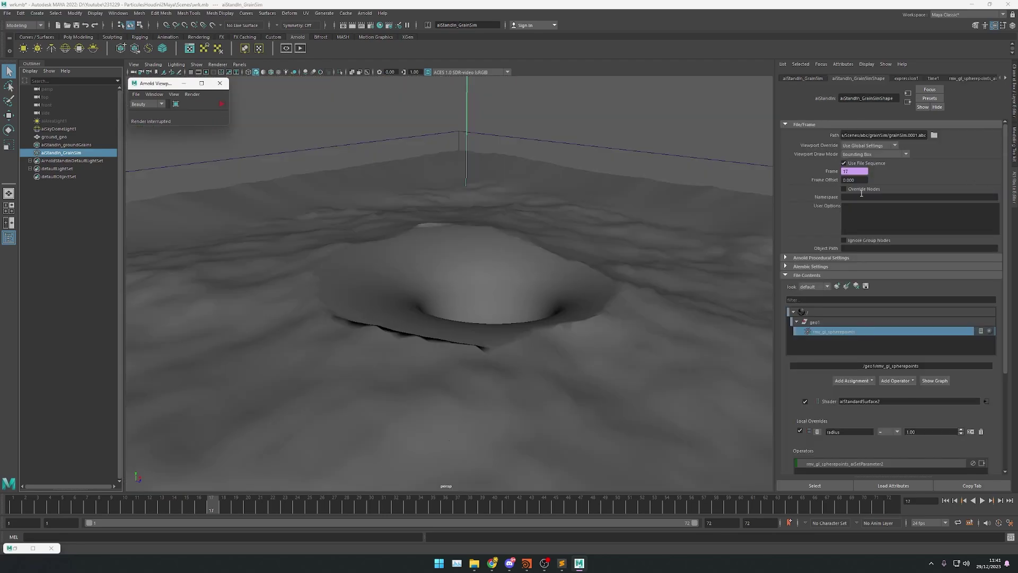
left_click(795, 276)
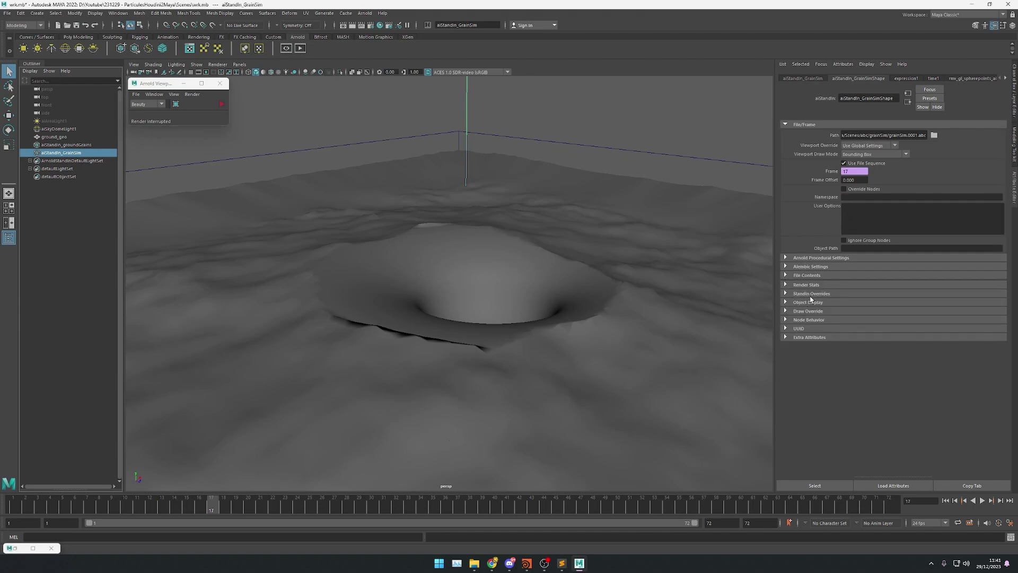
left_click(785, 266)
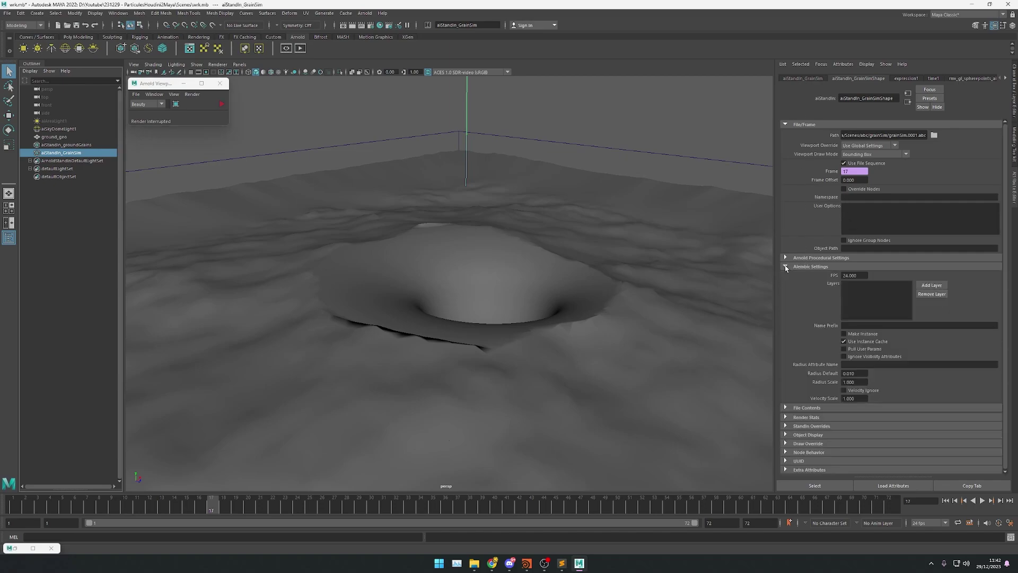
Step: Set the Velocity Scale of aiStandIn_GrainSim to 0.5 while rendering the explosion at frame 7
left_click(859, 399)
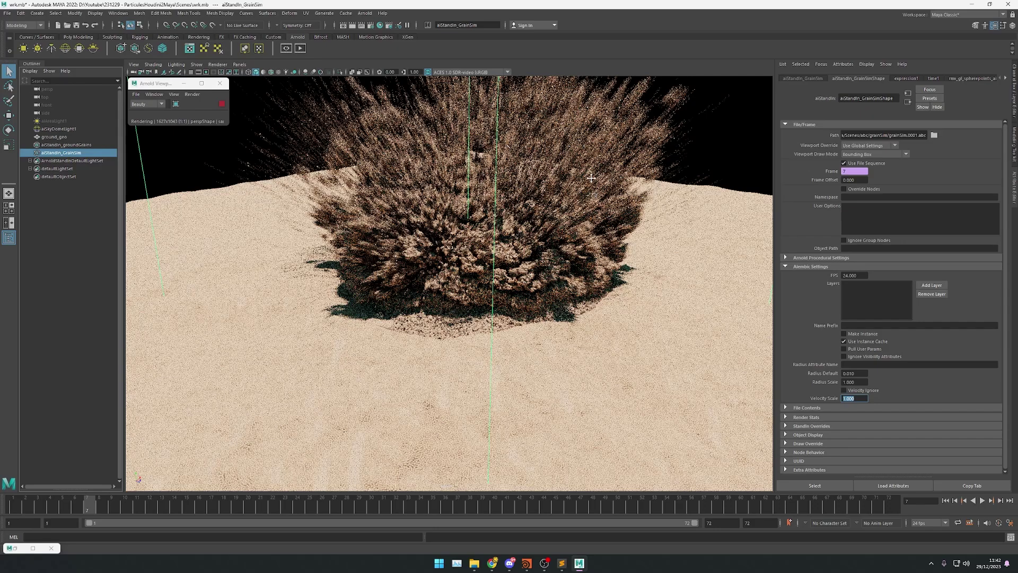
key("Return")
middle_click_drag(576, 247, 563, 305, "alt")
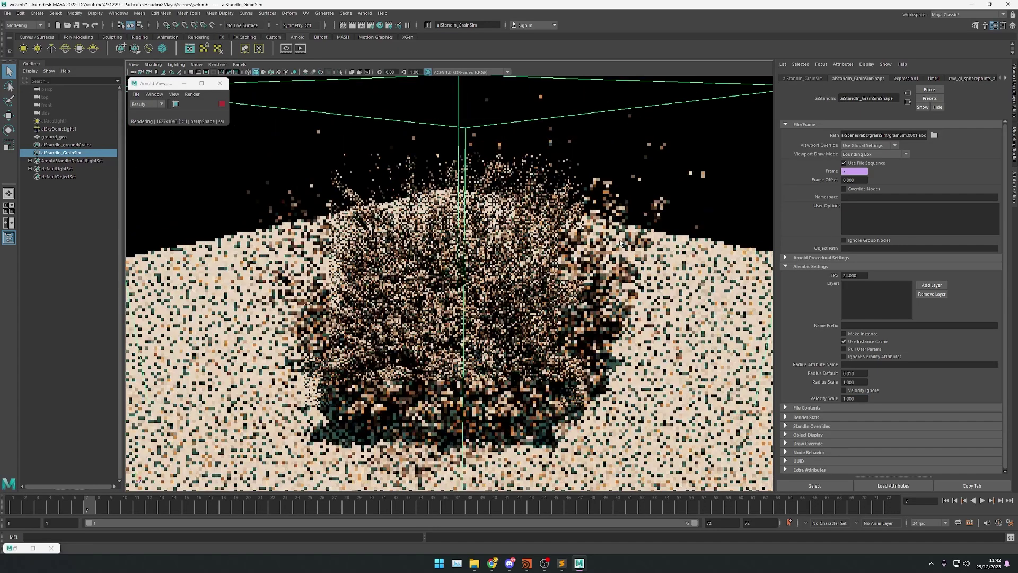
double_click(857, 398)
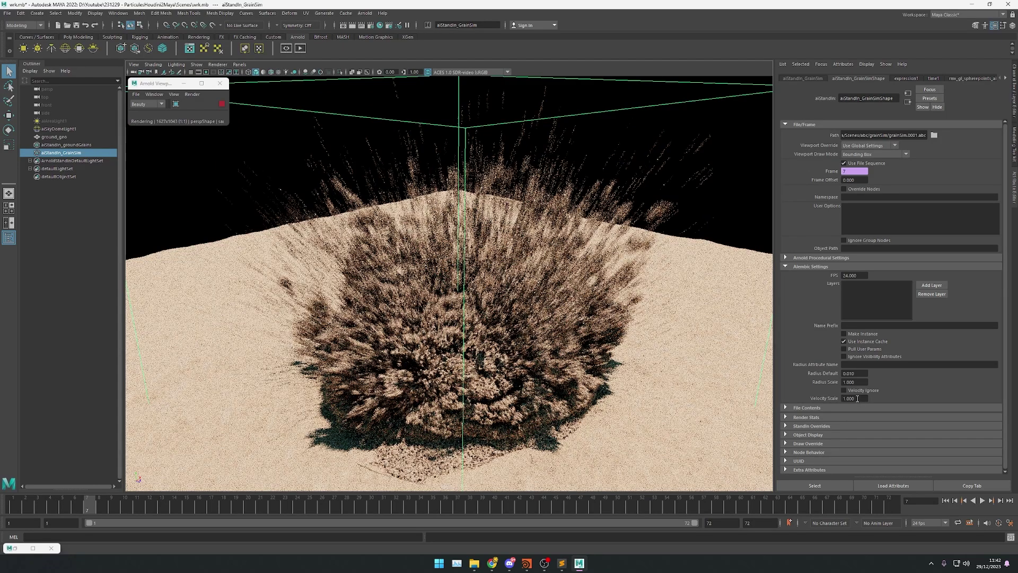
type("0.5")
key("Return")
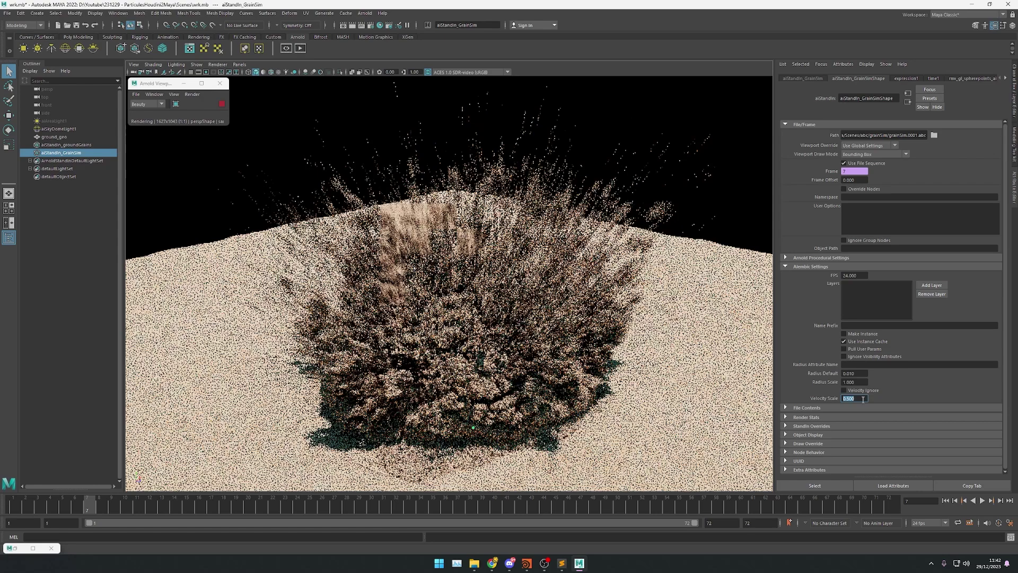
Step: Stop the Arnold viewport render and go to frame 5 with the grain stand-in's whole bounding box in view
left_click(365, 13)
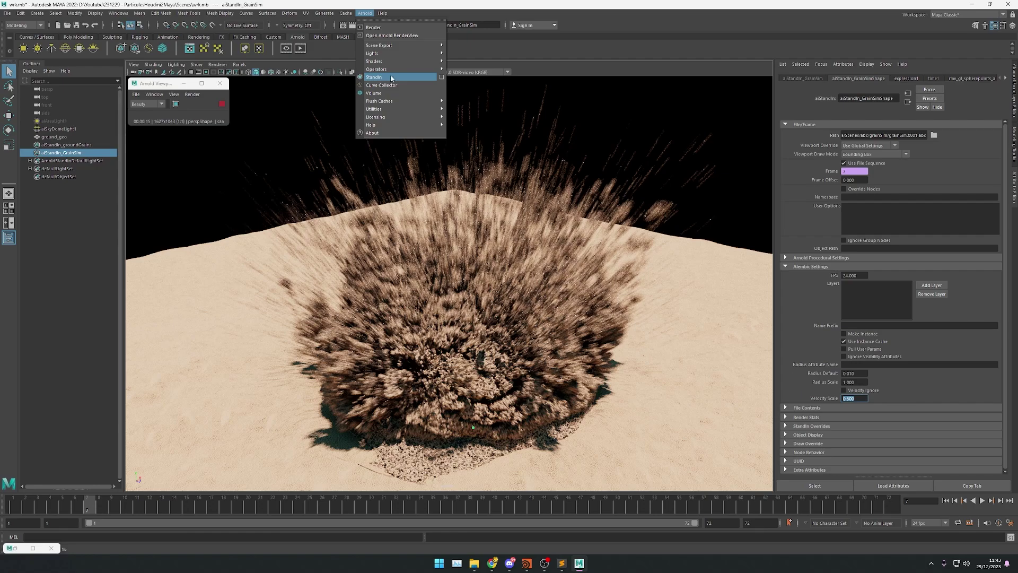
left_click(223, 104)
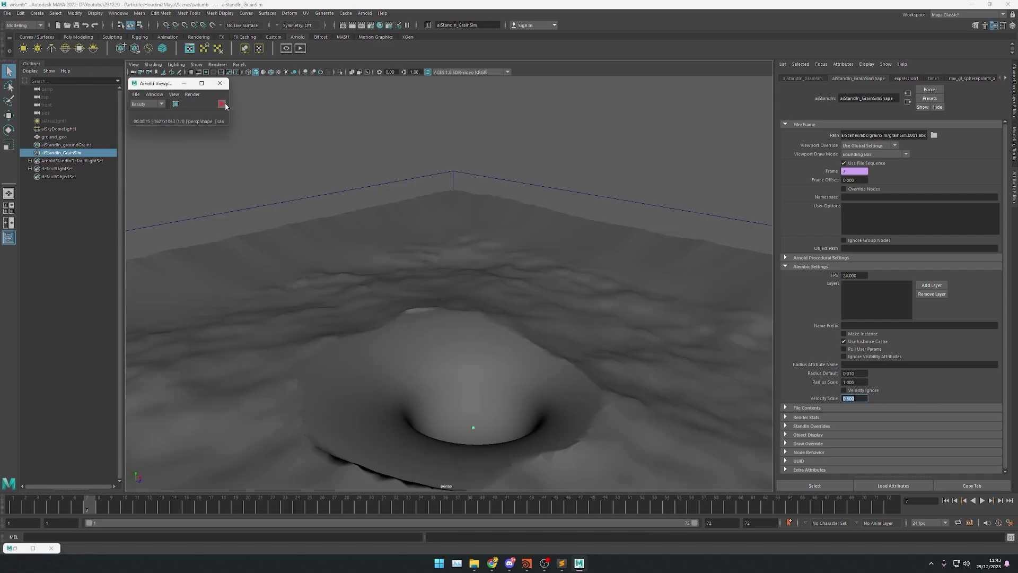
scroll(542, 312, "down", 2)
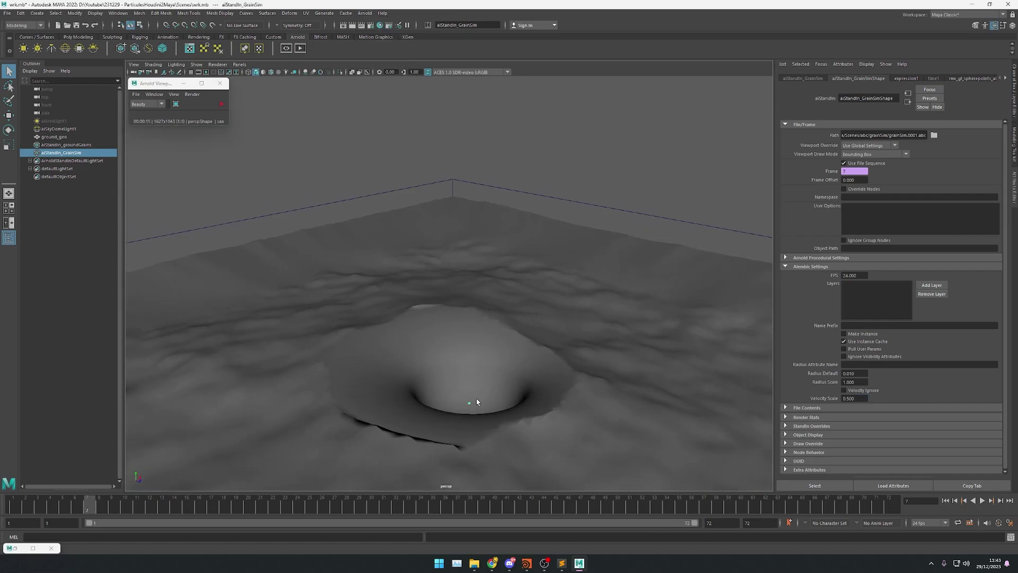
left_click_drag(470, 404, 484, 357, "alt")
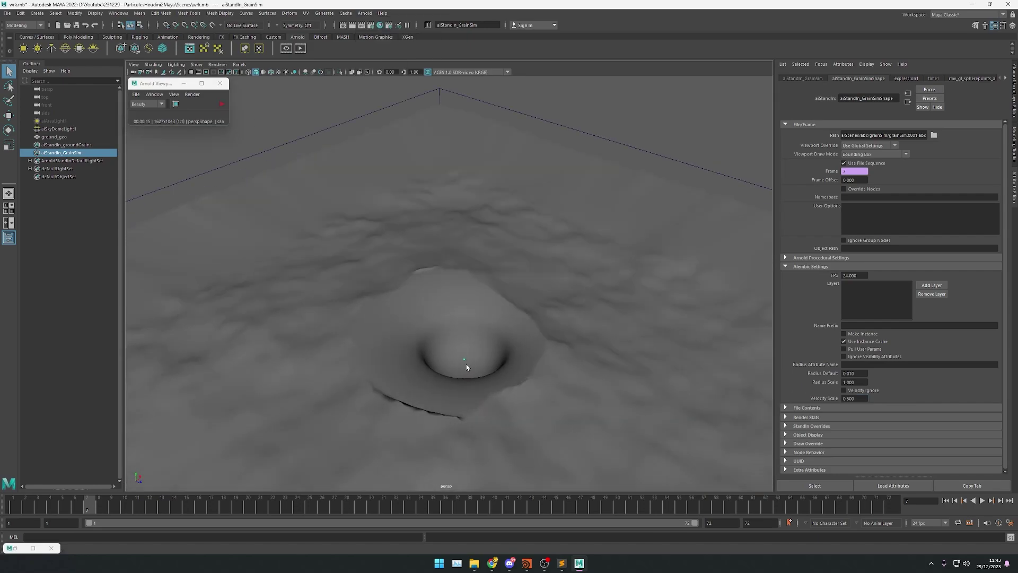
left_click_drag(95, 512, 63, 510)
scroll(460, 324, "down", 3)
middle_click_drag(429, 321, 458, 282, "alt")
left_click_drag(458, 283, 375, 289, "alt")
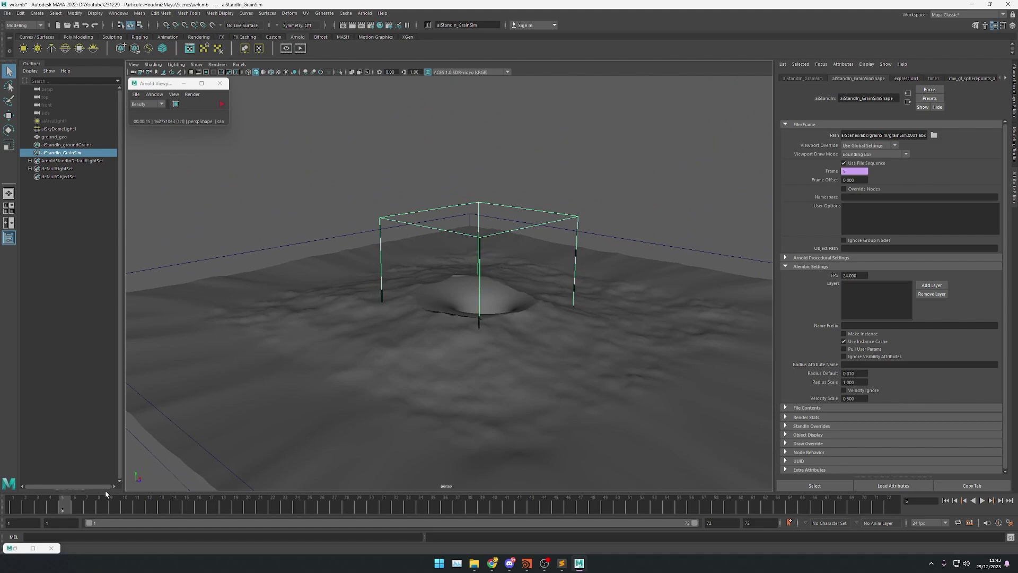
Step: Play back and scrub the grain simulation to check the motion of the aiStandIn_GrainSim bounding box, stopping at frame 19
left_click(100, 503)
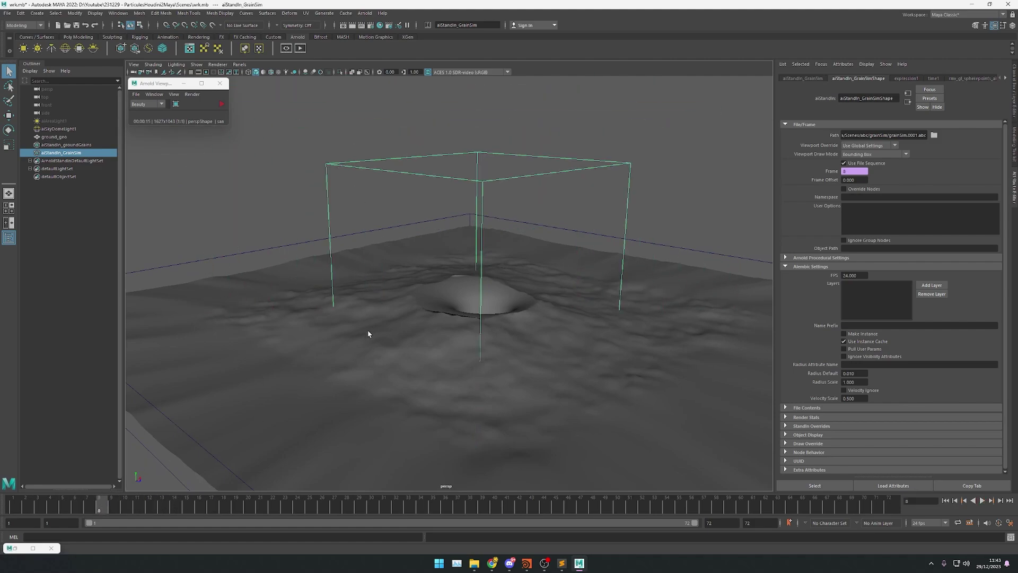
key("alt+v")
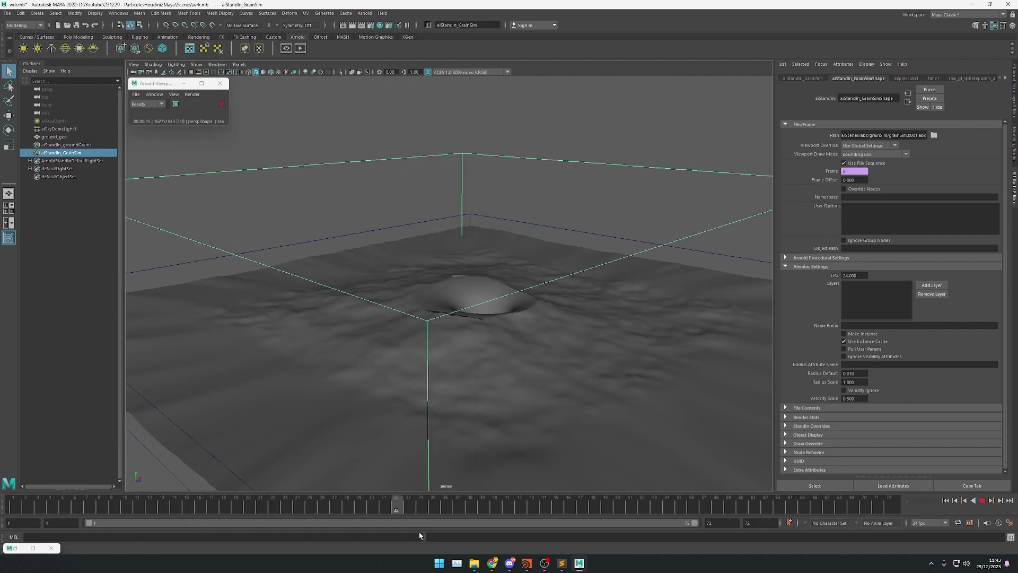
left_click_drag(169, 528, 237, 512)
key("f")
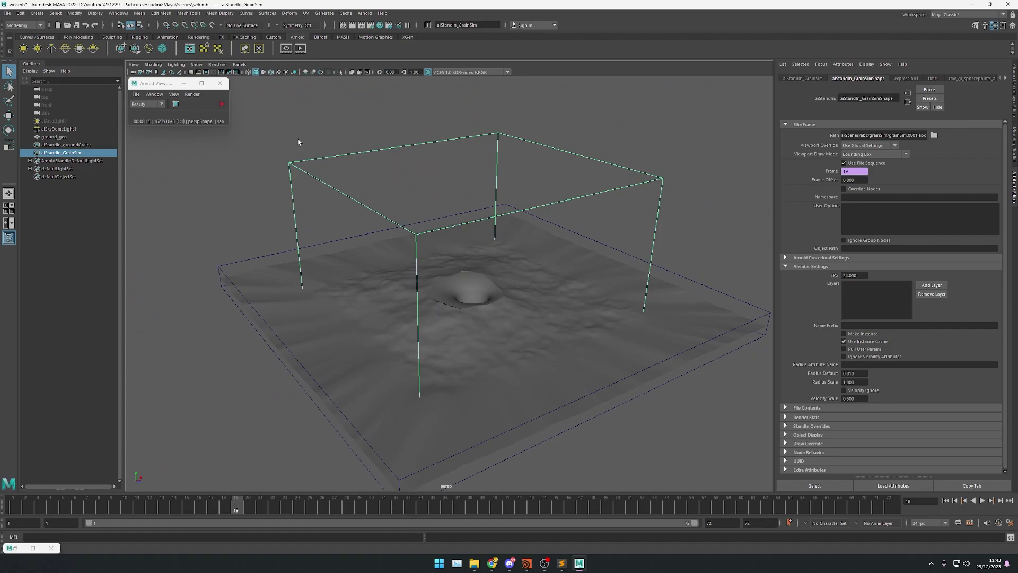
left_click_drag(345, 166, 220, 93, "alt")
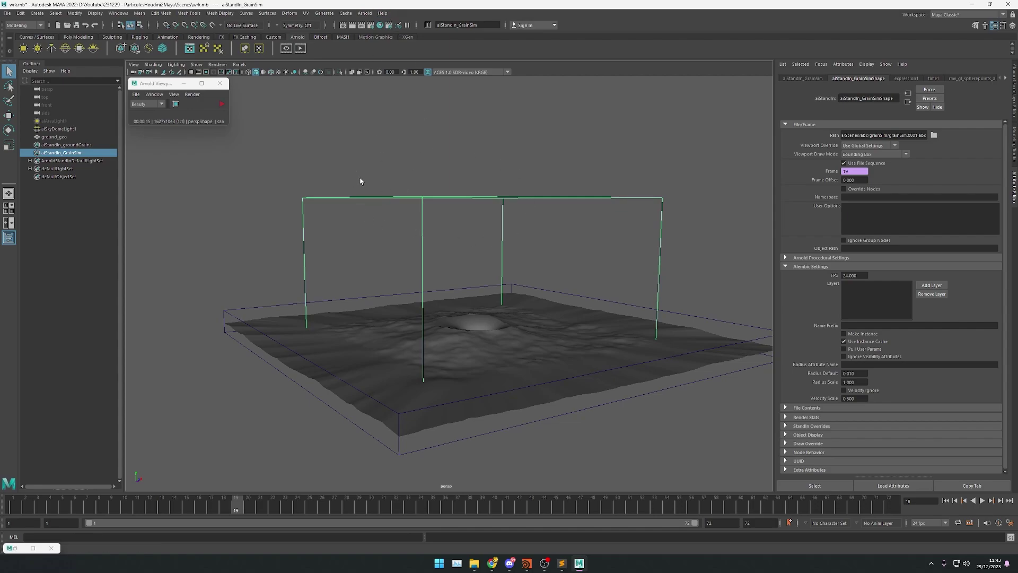
key("alt+v")
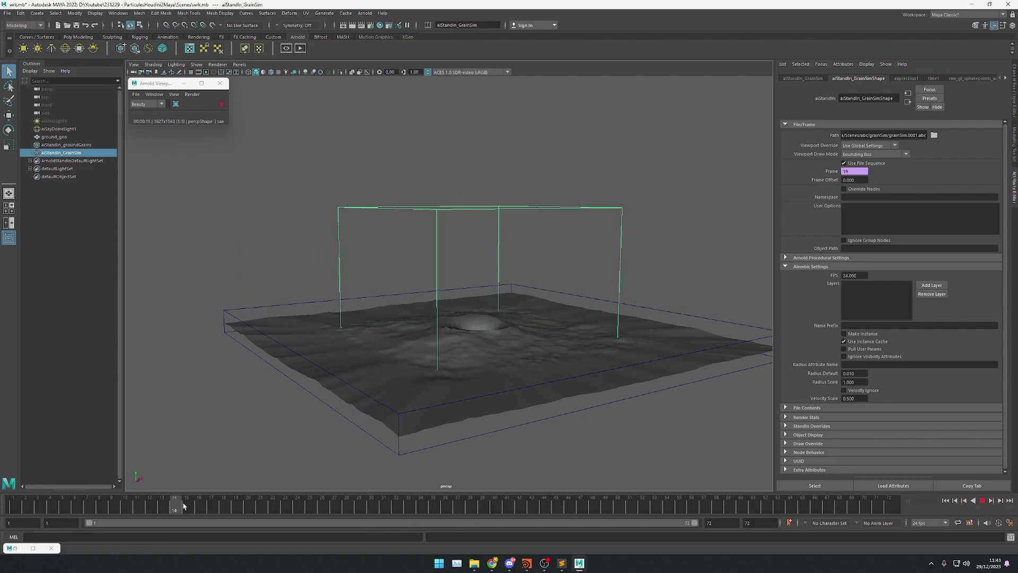
key("alt+v")
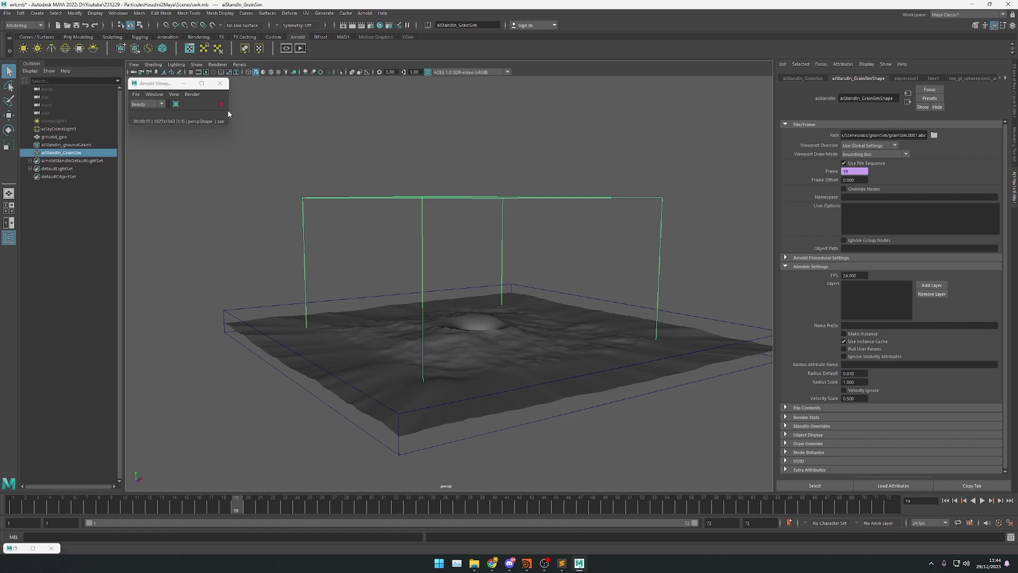
Step: Go to frame 6 and start the Arnold viewport render with a closer, higher-angle view of the explosion crater
left_click(75, 505)
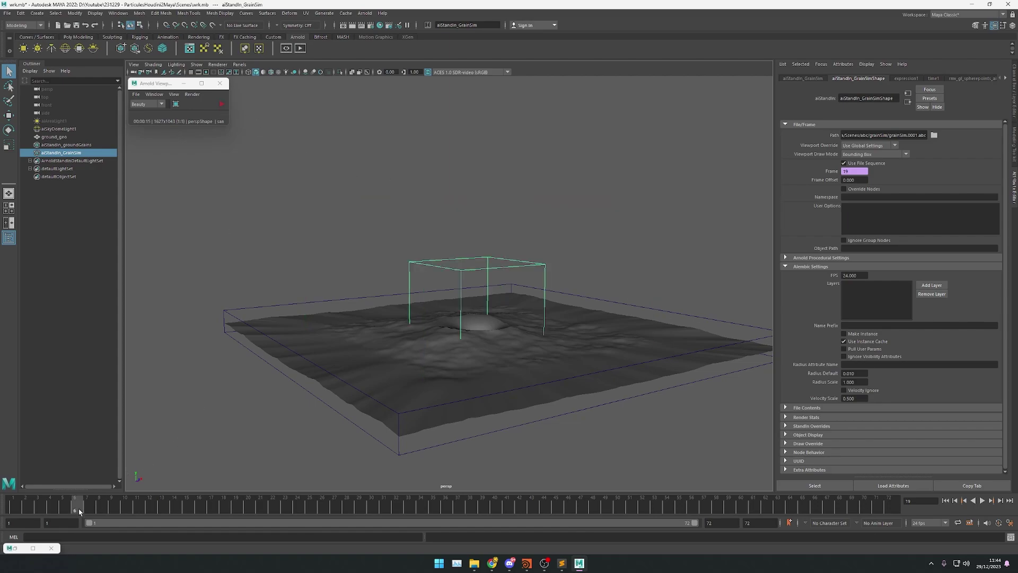
right_click_drag(362, 277, 507, 275, "alt")
left_click_drag(507, 274, 541, 318, "alt")
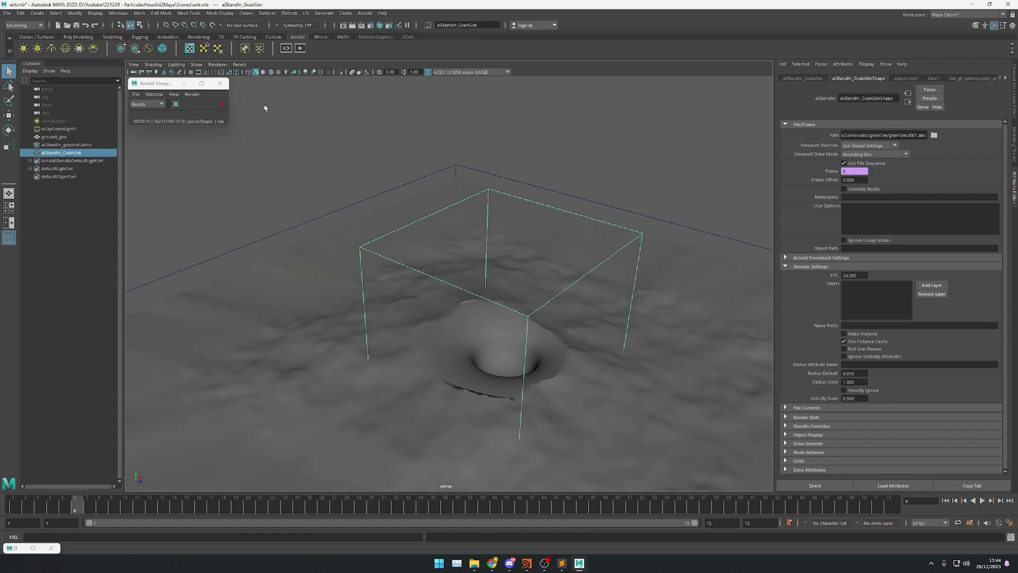
left_click(221, 105)
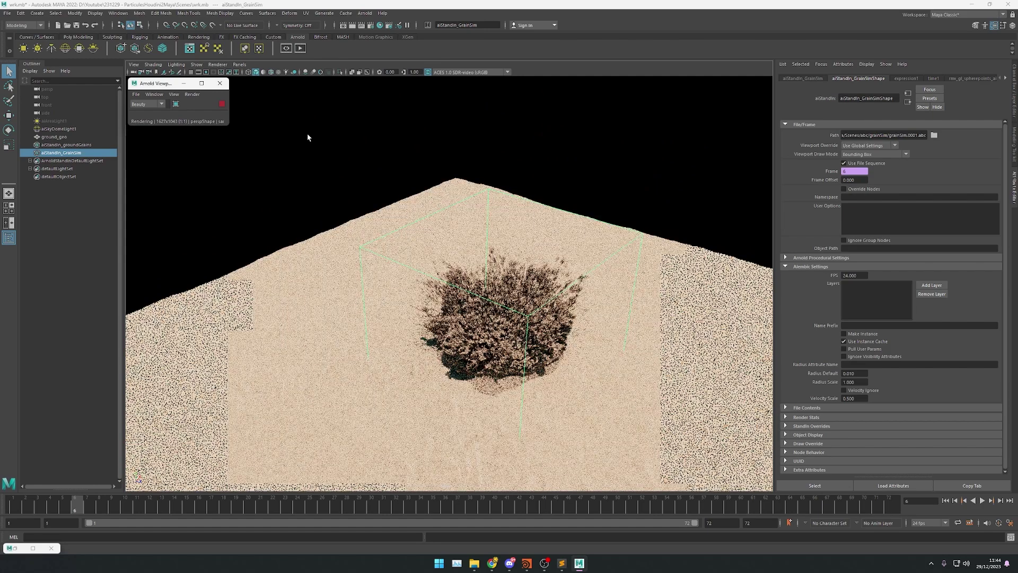